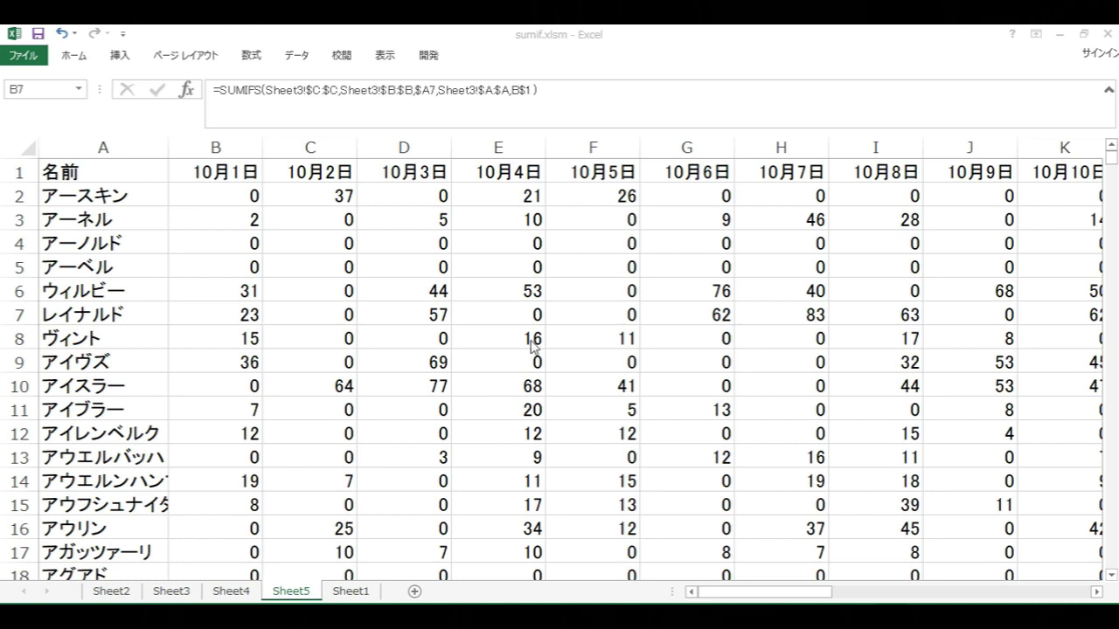
{"action": "key", "text": "Zenkaku_Hankaku"}
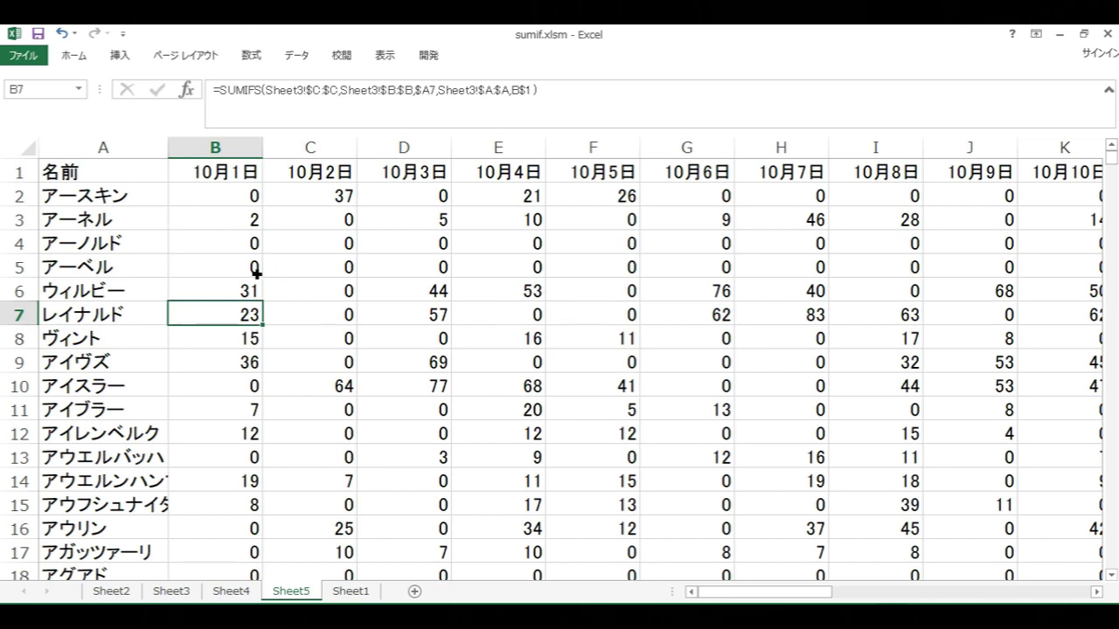
{"action": "left_click", "coordinate": [236, 179]}
{"action": "left_click", "coordinate": [227, 293]}
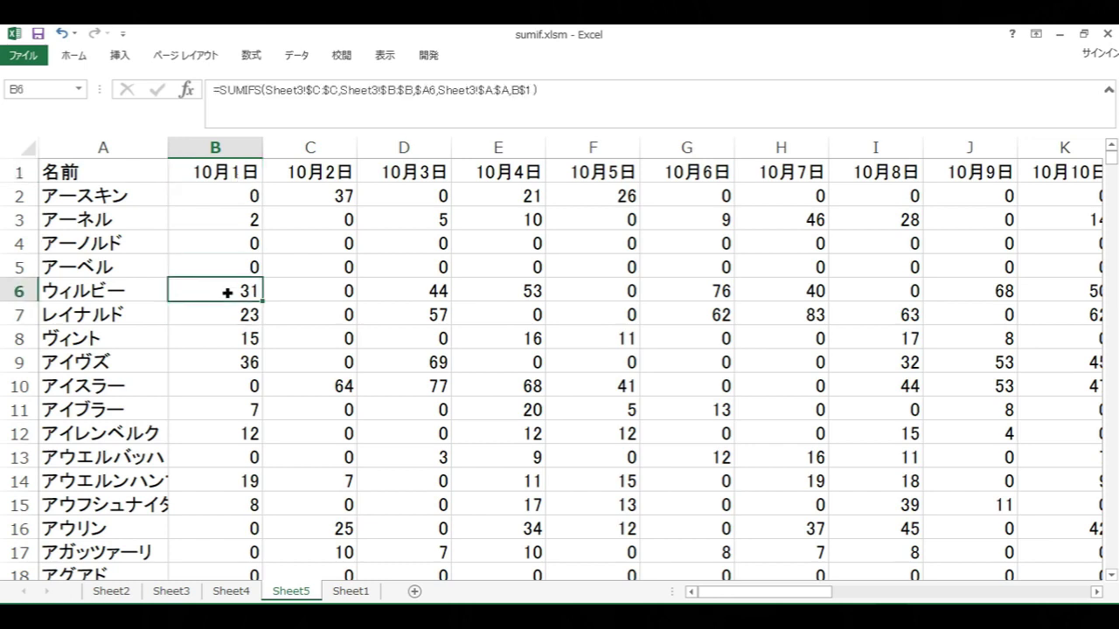
{"action": "left_click", "coordinate": [216, 174]}
{"action": "left_click", "coordinate": [238, 291]}
{"action": "left_click", "coordinate": [234, 172]}
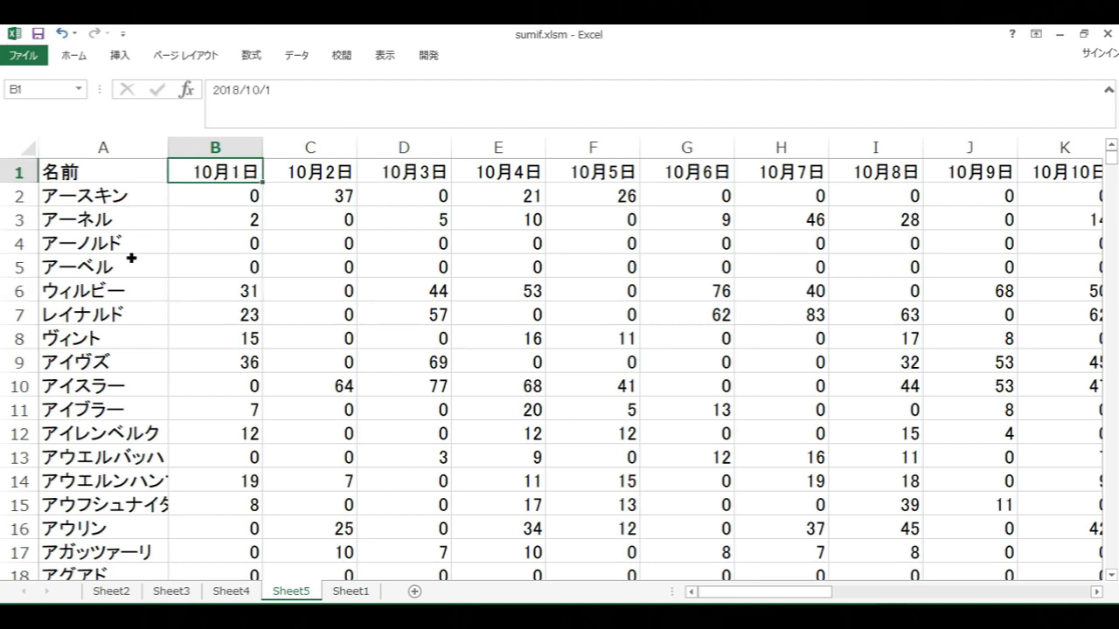
{"action": "left_click", "coordinate": [164, 300]}
{"action": "left_click", "coordinate": [218, 290]}
{"action": "left_click", "coordinate": [199, 313]}
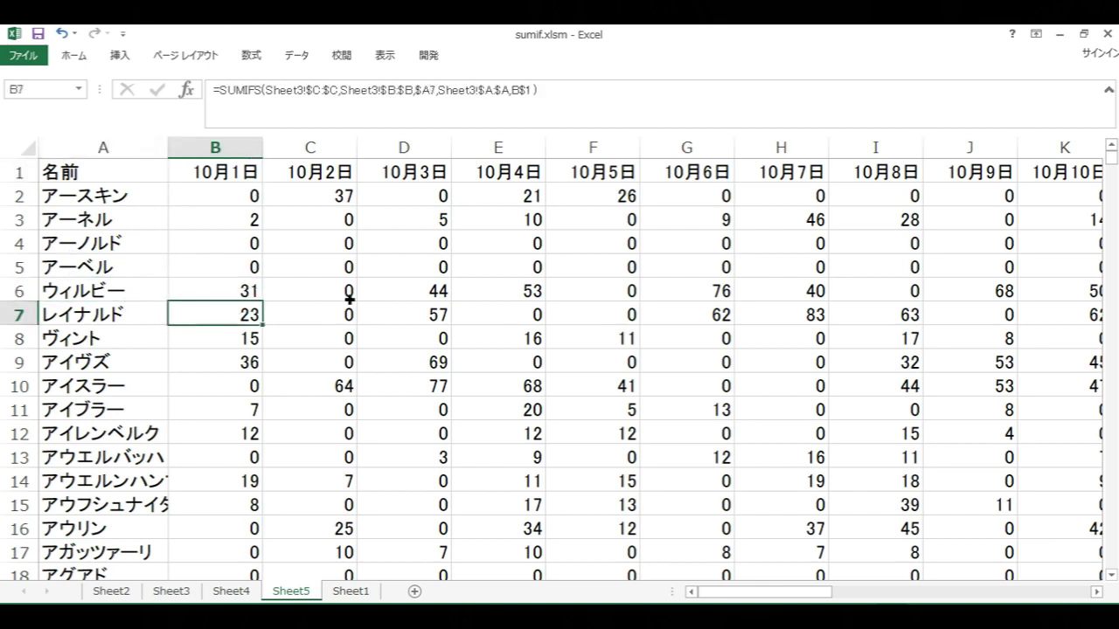
{"action": "left_click", "coordinate": [228, 199]}
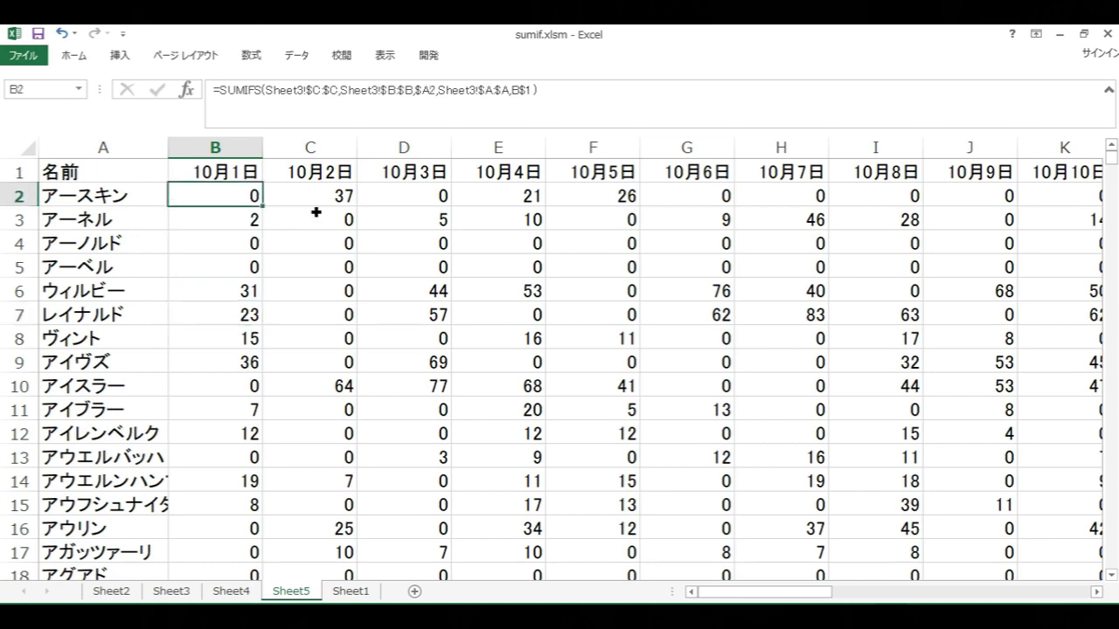
Step: Select B2:AF109 on Sheet5 and delete all the totals
{"action": "key", "text": "ctrl+shift+Down"}
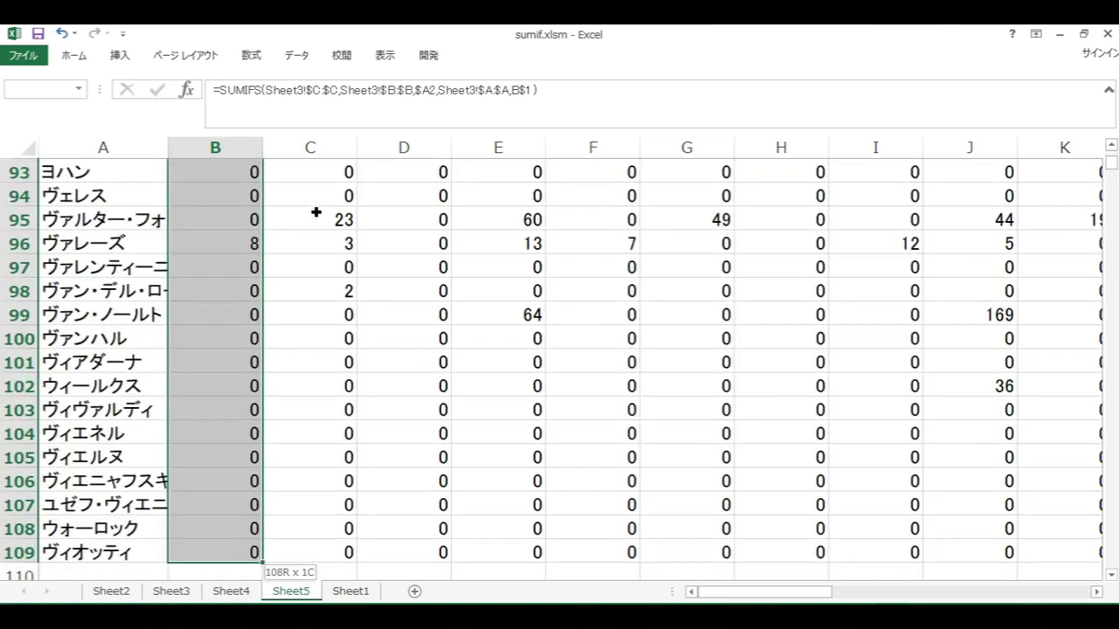
{"action": "key", "text": "ctrl+shift+Right"}
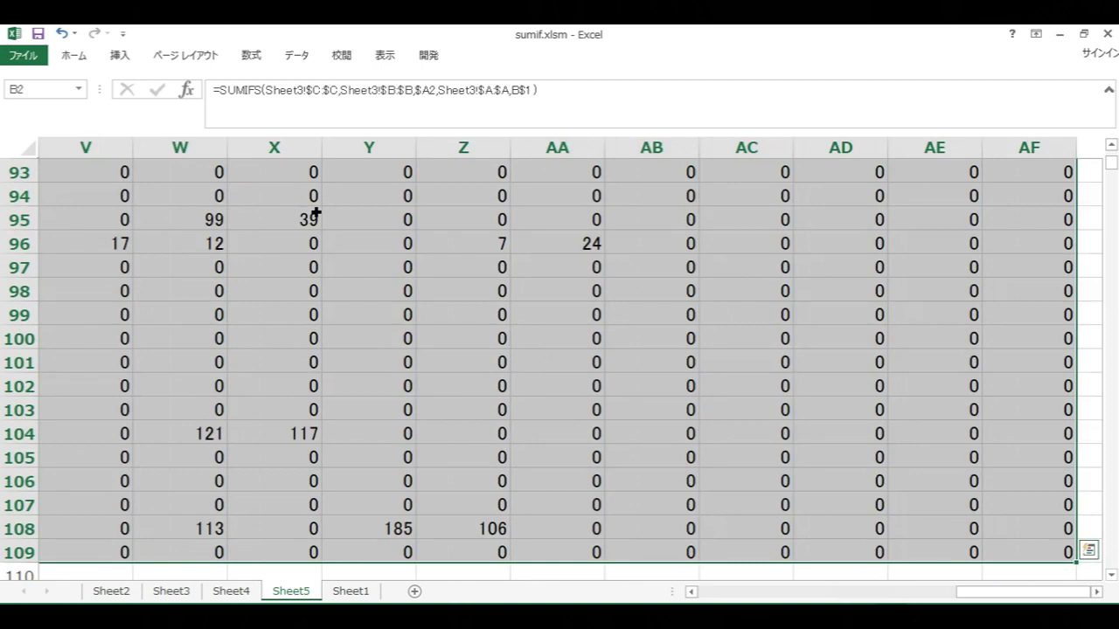
{"action": "key", "text": "Delete"}
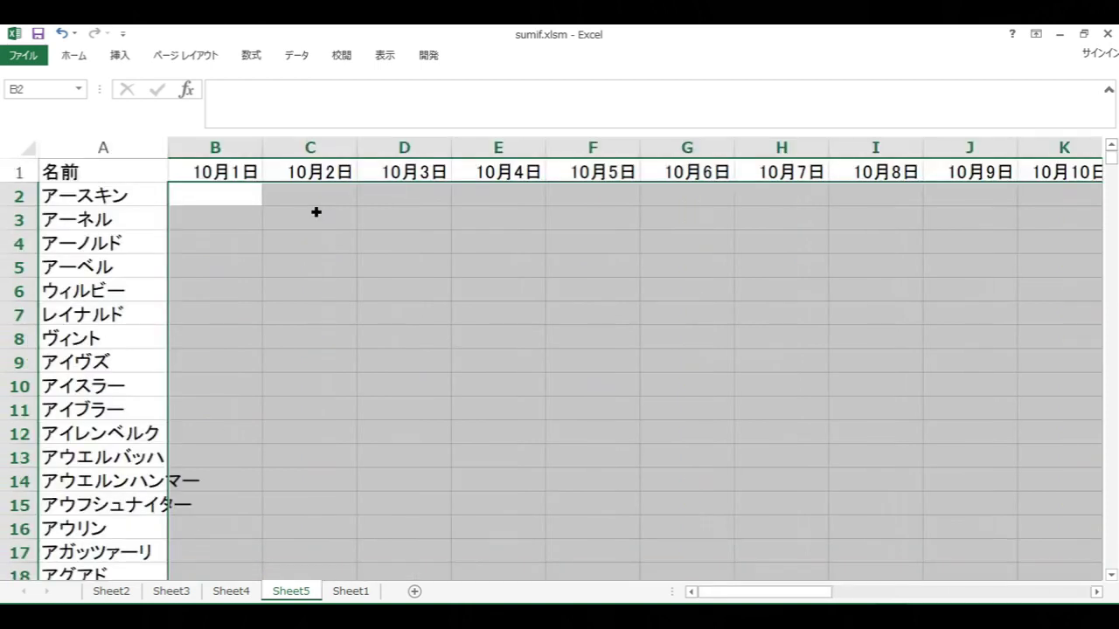
{"action": "left_click", "coordinate": [277, 263]}
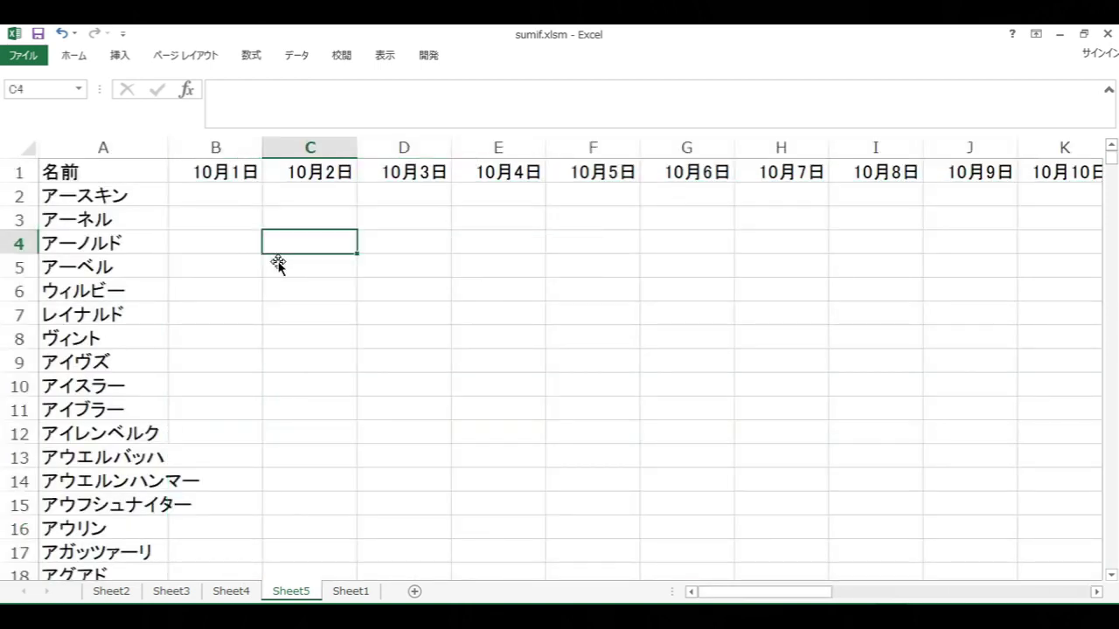
Step: Review Sheet3's source data: dates in column A, names in B, amounts in C
{"action": "left_click", "coordinate": [167, 592]}
{"action": "left_click", "coordinate": [147, 395]}
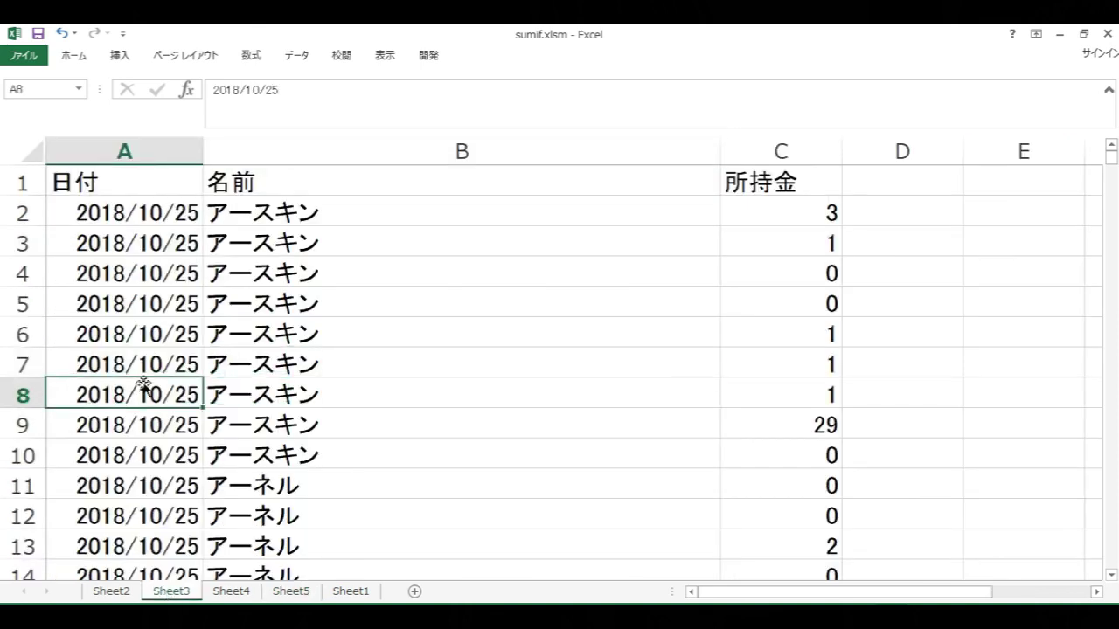
{"action": "left_click", "coordinate": [133, 221]}
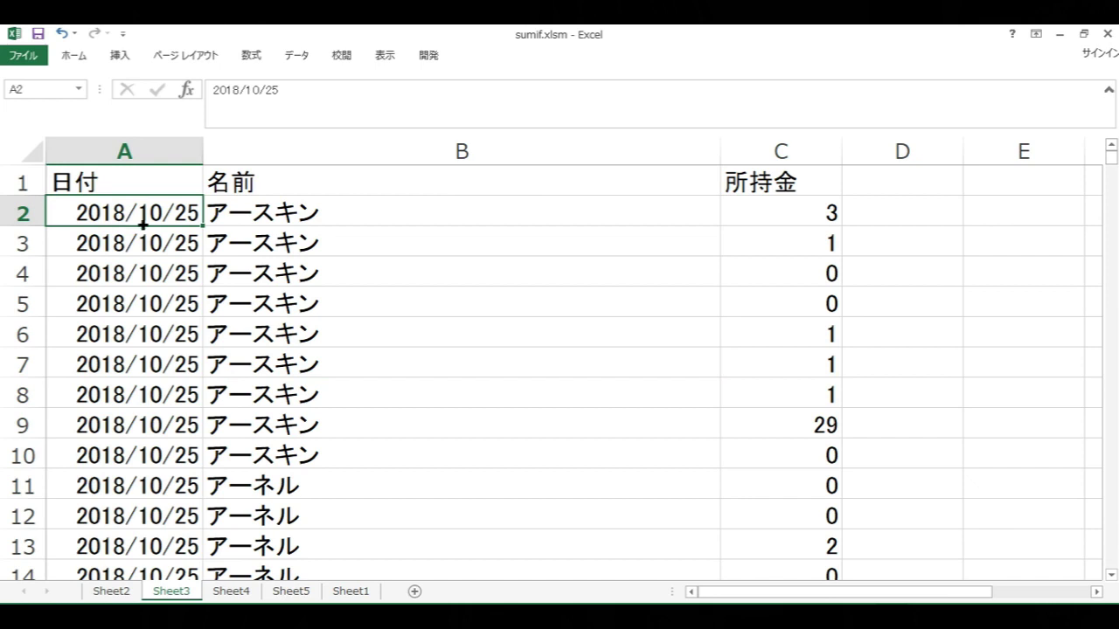
{"action": "left_click", "coordinate": [244, 219]}
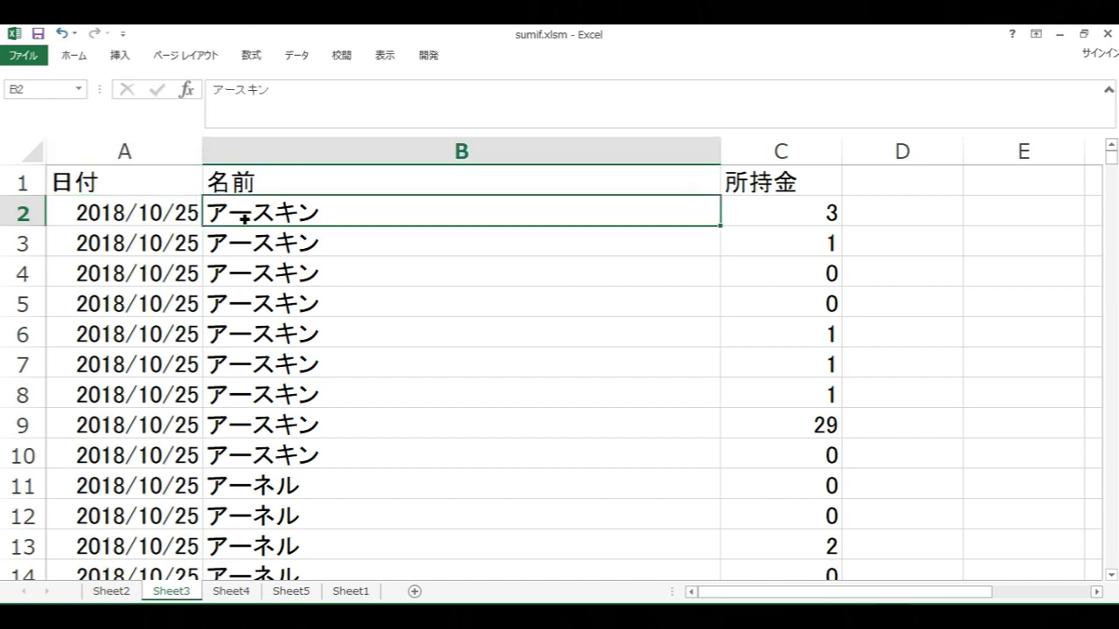
{"action": "left_click", "coordinate": [810, 222]}
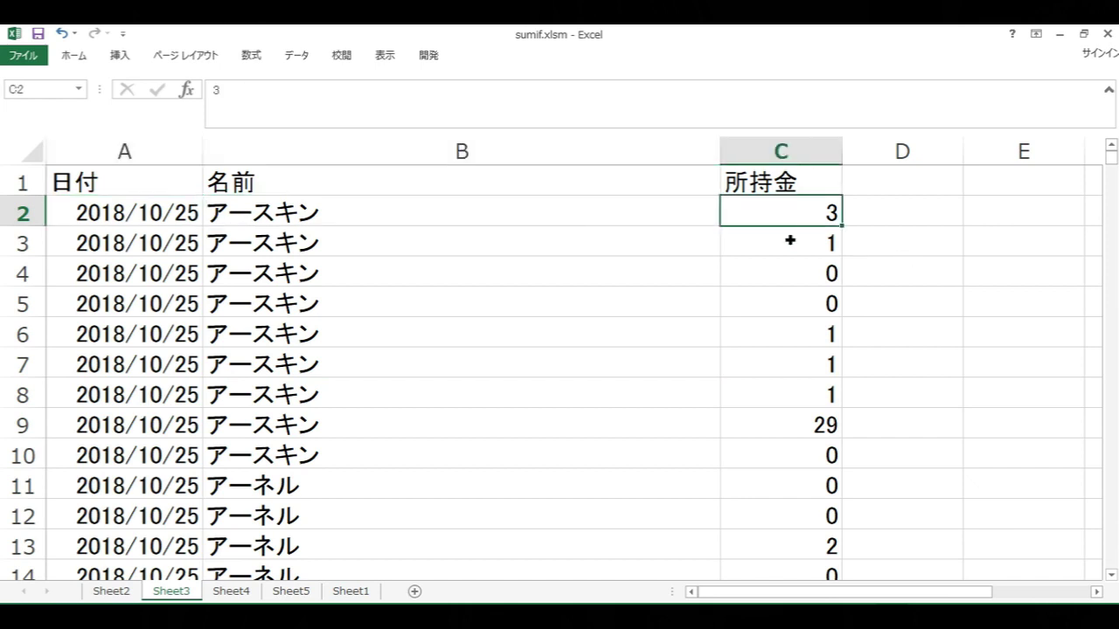
{"action": "left_click", "coordinate": [427, 284]}
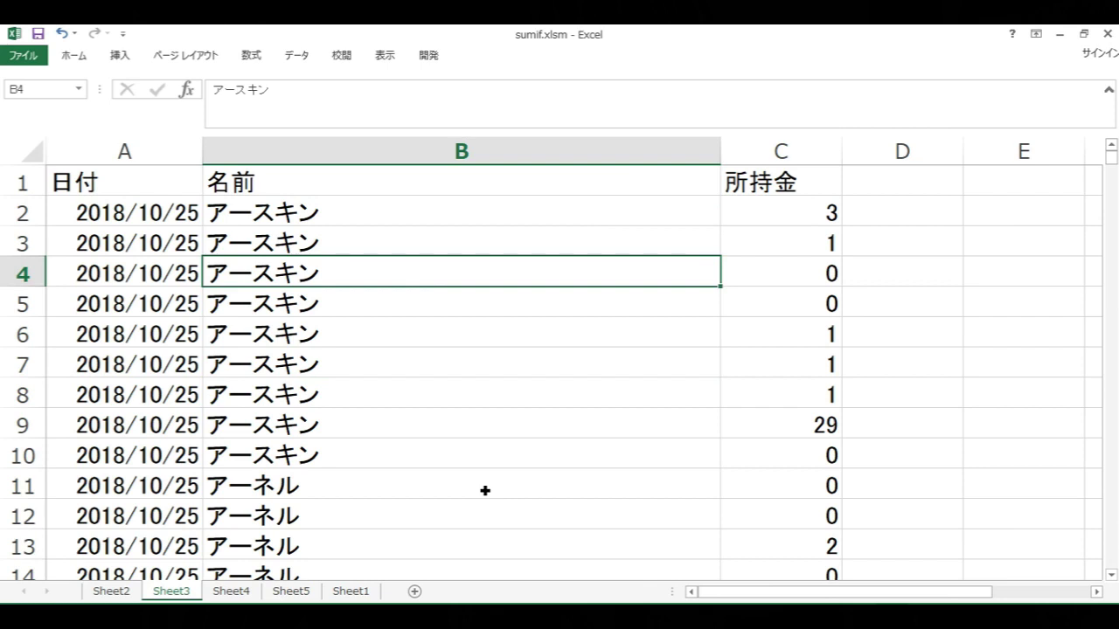
Step: Return to the emptied Sheet5 grid
{"action": "left_click", "coordinate": [339, 592]}
{"action": "left_click", "coordinate": [307, 592]}
{"action": "left_click", "coordinate": [286, 404]}
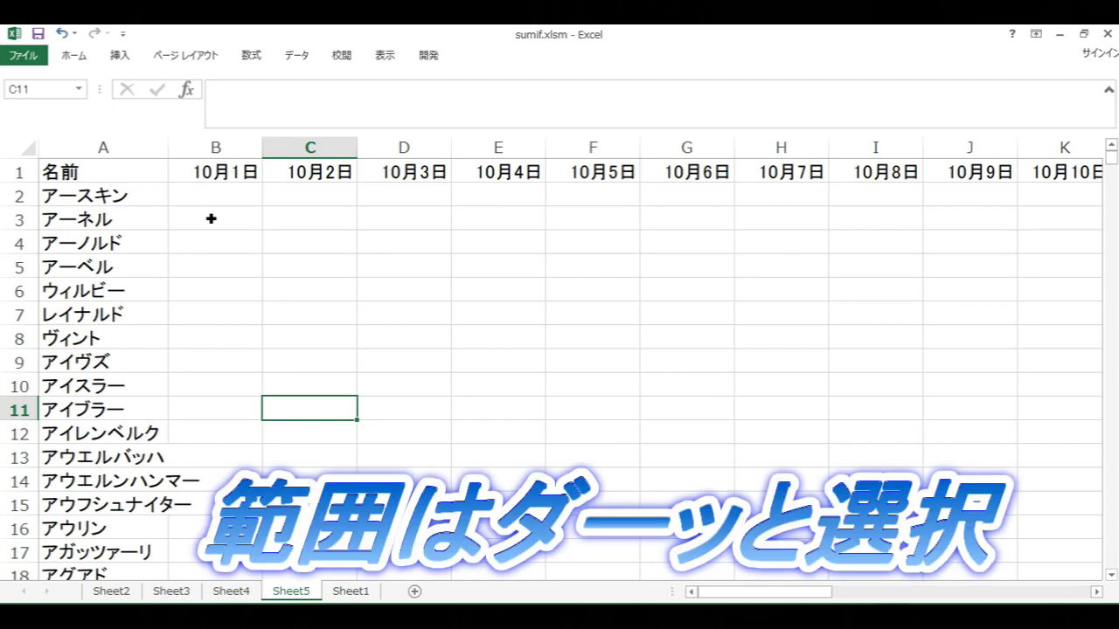
Step: Select B2 beside the first name アースキン and bring up Insert Function from Formulas
{"action": "left_click", "coordinate": [127, 201]}
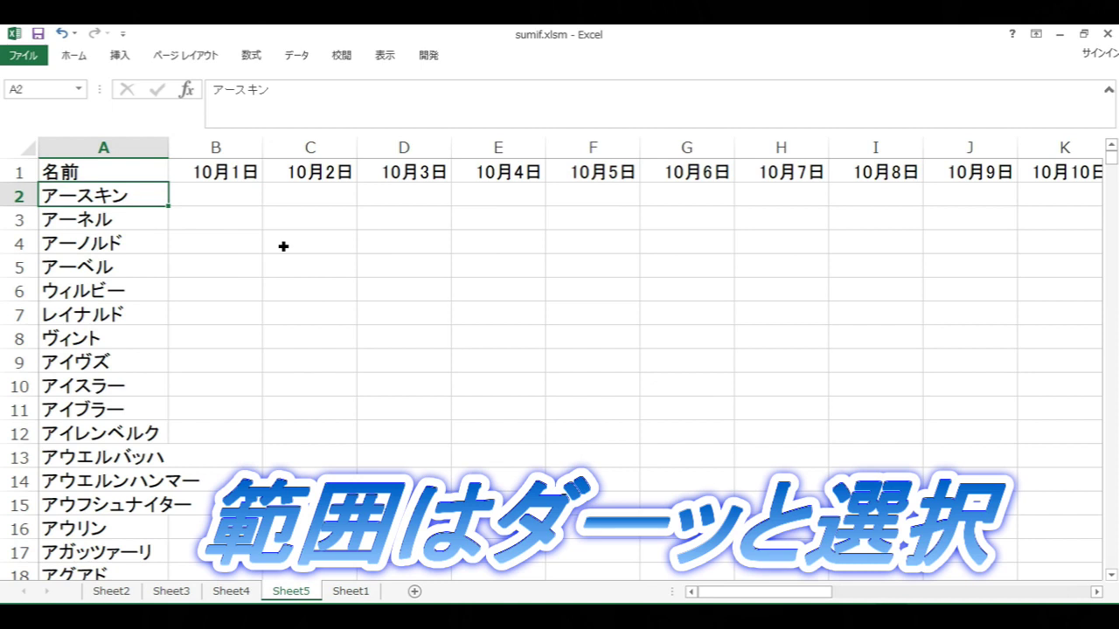
{"action": "left_click", "coordinate": [214, 199]}
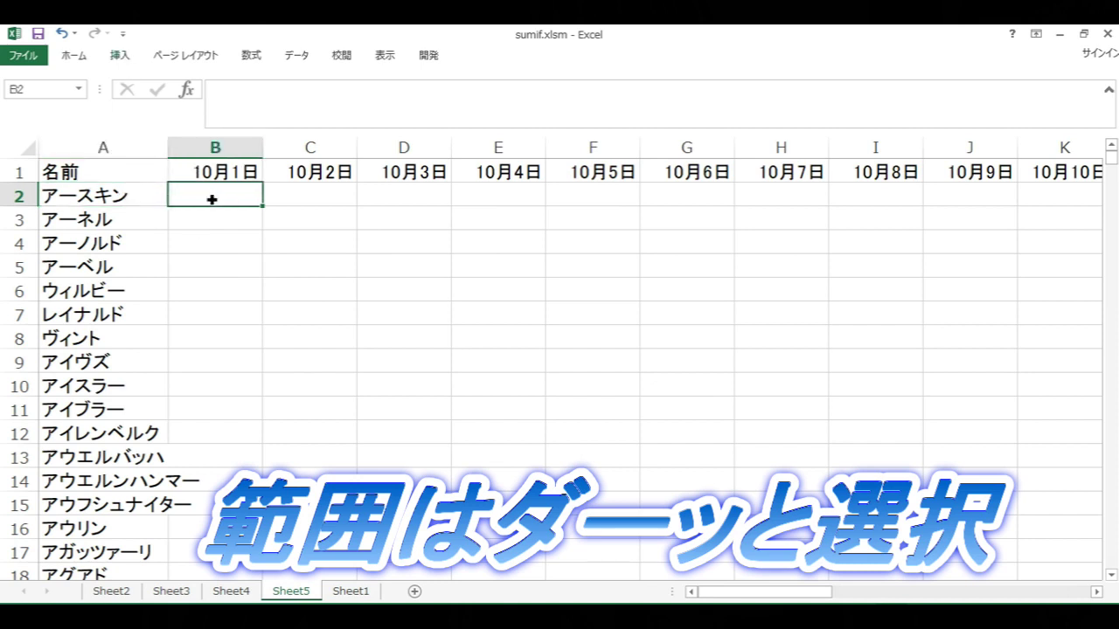
{"action": "left_click", "coordinate": [119, 56]}
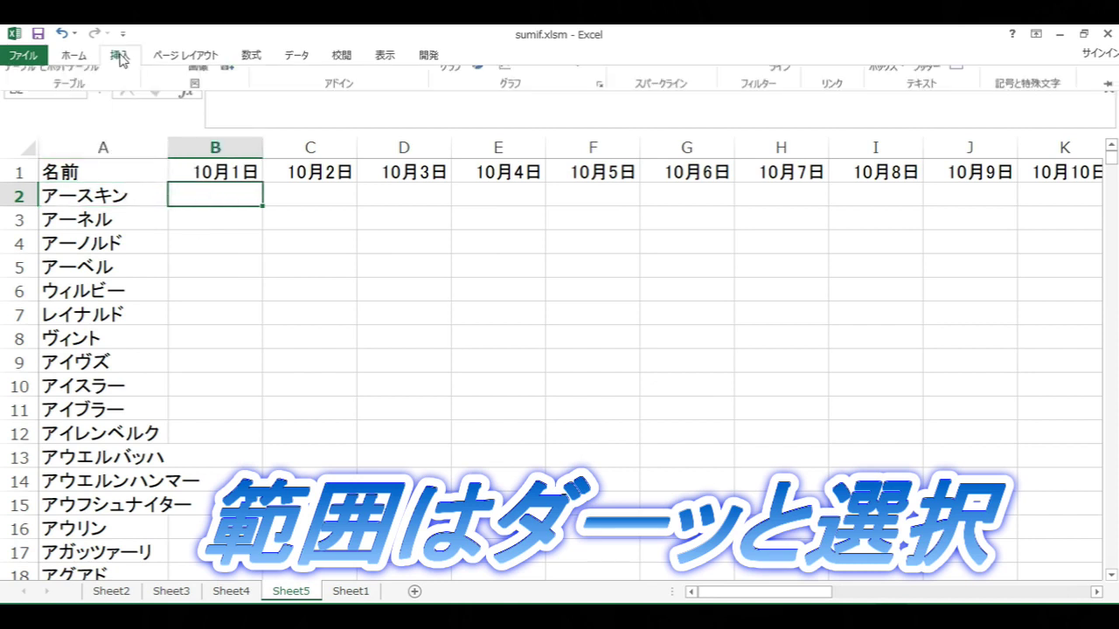
{"action": "left_click", "coordinate": [250, 57]}
{"action": "left_click", "coordinate": [35, 107]}
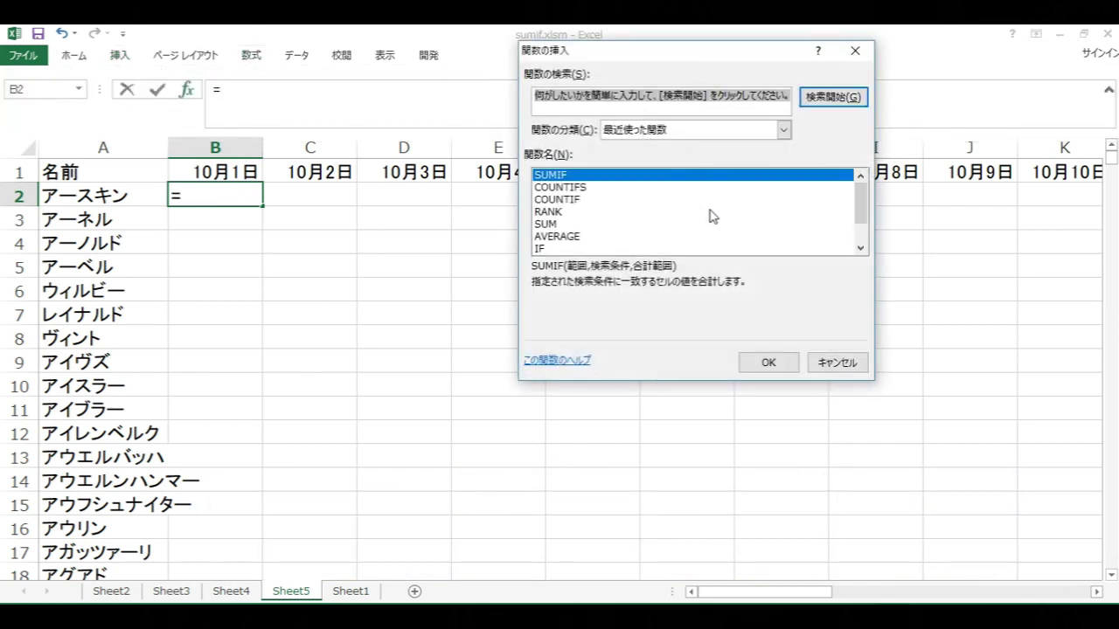
Step: Pick SUMIFS from the All category to open its Function Arguments for B2
{"action": "mouse_move", "coordinate": [861, 217]}
{"action": "left_mouse_down"}
{"action": "mouse_move", "coordinate": [862, 229]}
{"action": "mouse_move", "coordinate": [860, 192]}
{"action": "left_mouse_up"}
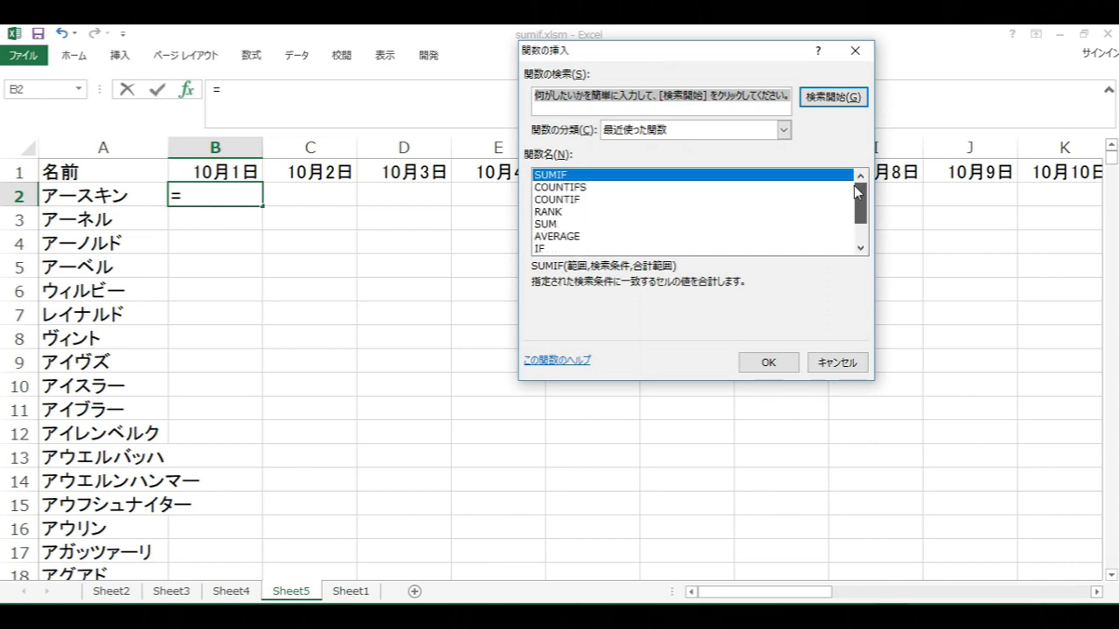
{"action": "left_click", "coordinate": [784, 129]}
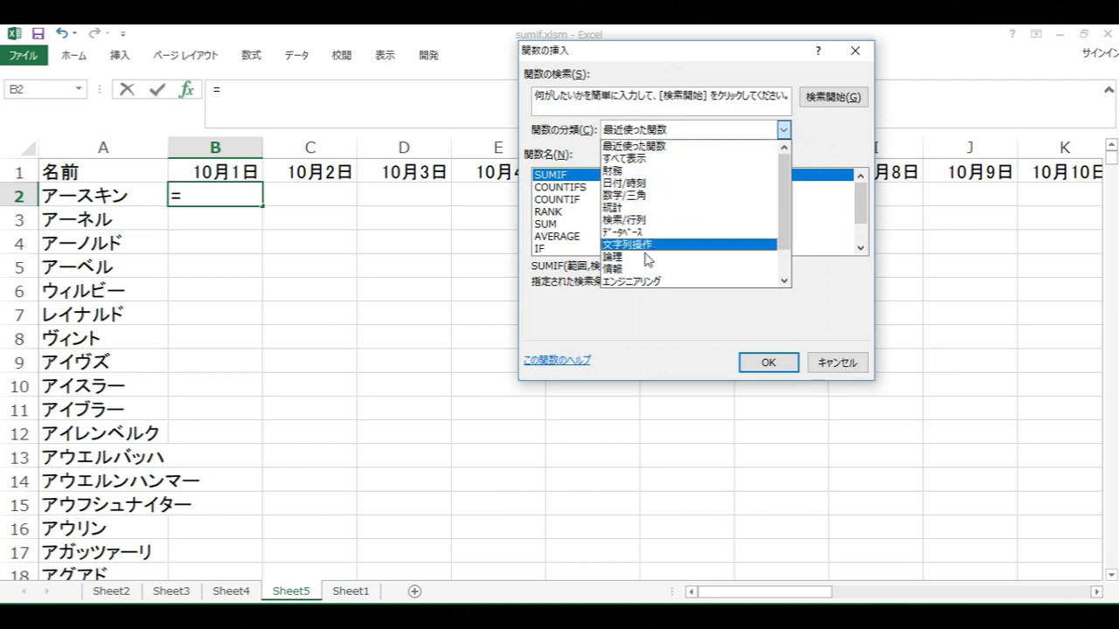
{"action": "left_click", "coordinate": [718, 160]}
{"action": "left_click_drag", "start_coordinate": [860, 189], "coordinate": [860, 240]}
{"action": "left_click_drag", "start_coordinate": [857, 230], "coordinate": [854, 217]}
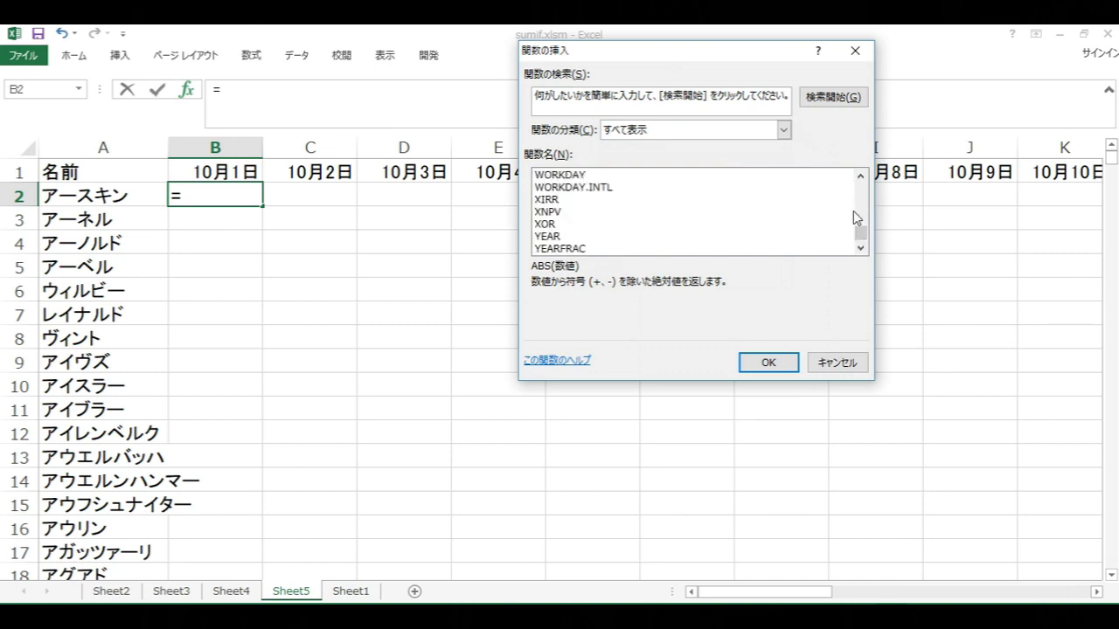
{"action": "scroll", "coordinate": [853, 211], "scroll_direction": "up", "scroll_amount": 2}
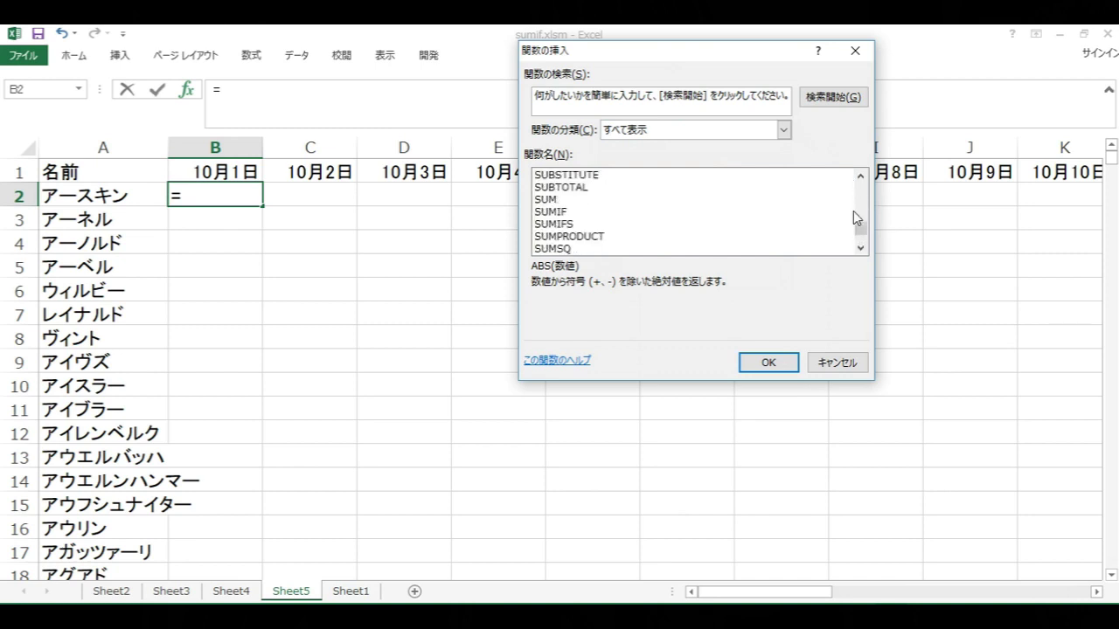
{"action": "double_click", "coordinate": [558, 225]}
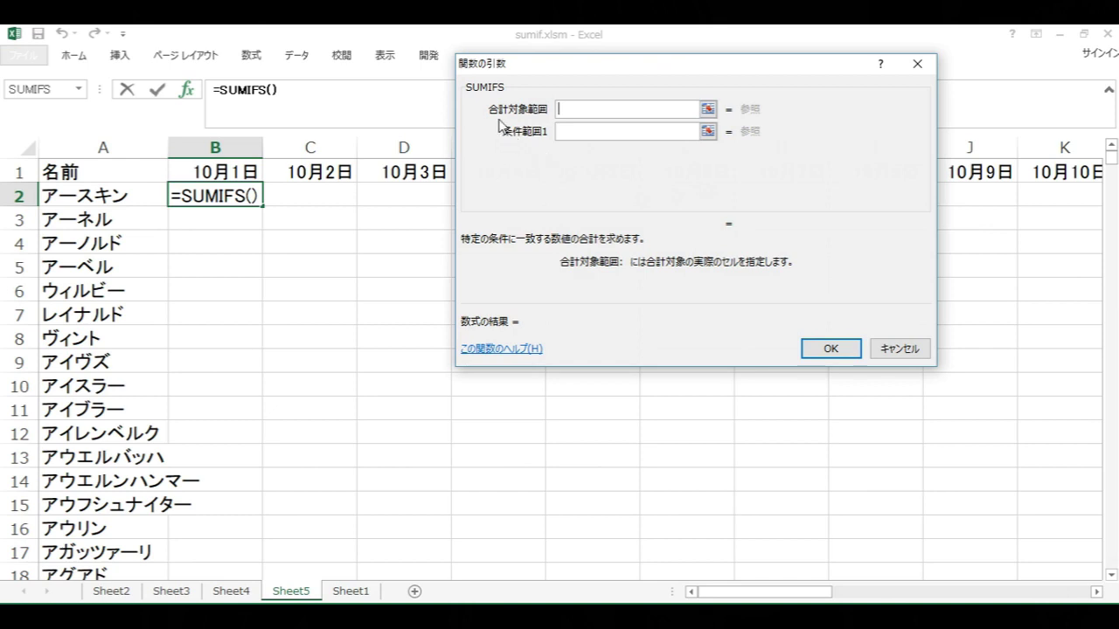
{"action": "left_click", "coordinate": [707, 109]}
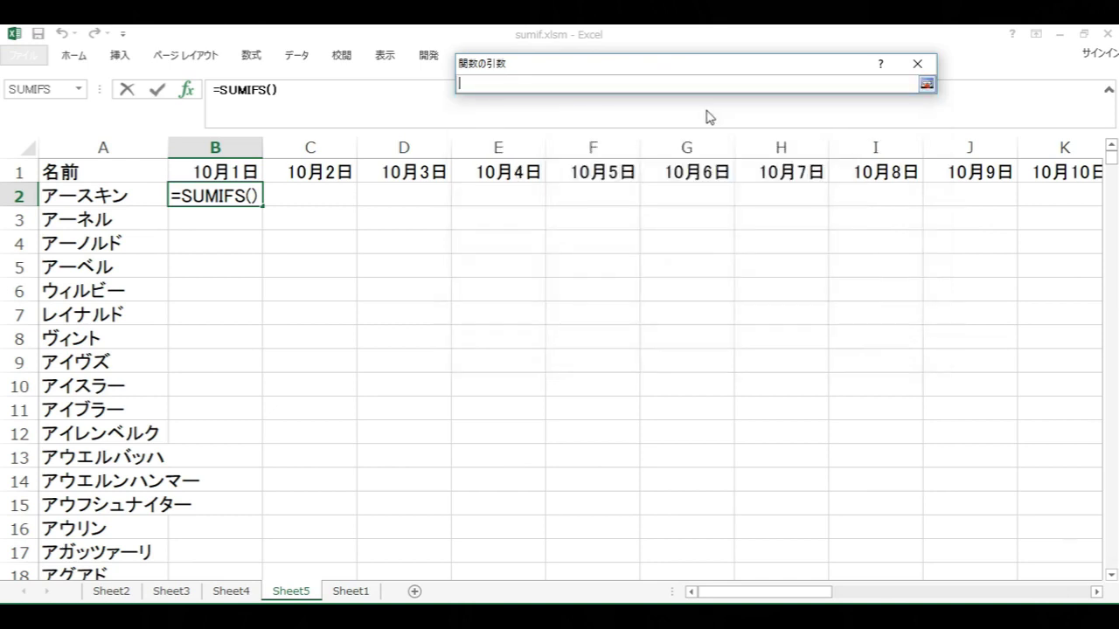
Step: Set the sum range to Sheet3!$C:$C and the first criteria range to Sheet3!$B:$B
{"action": "left_click", "coordinate": [184, 596]}
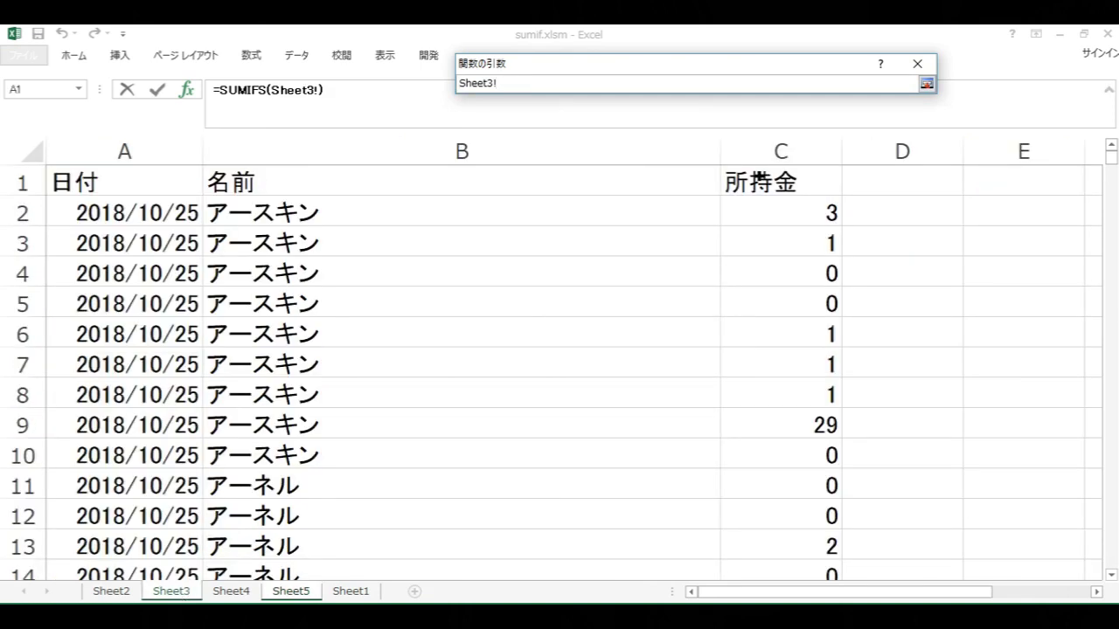
{"action": "left_click", "coordinate": [774, 157]}
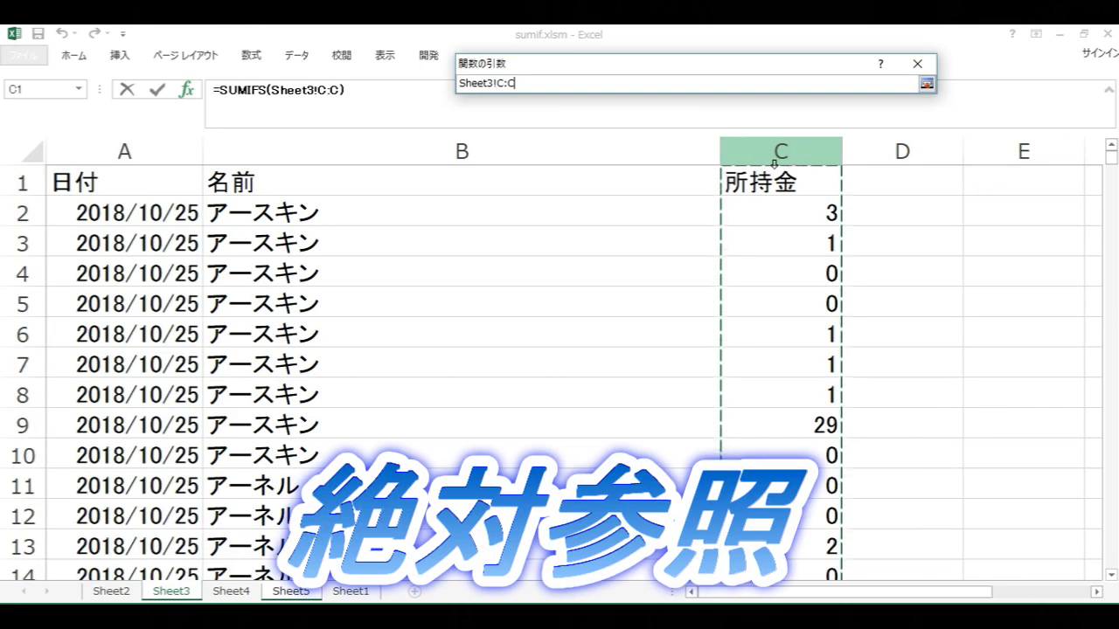
{"action": "key", "text": "F4"}
{"action": "left_click", "coordinate": [927, 83]}
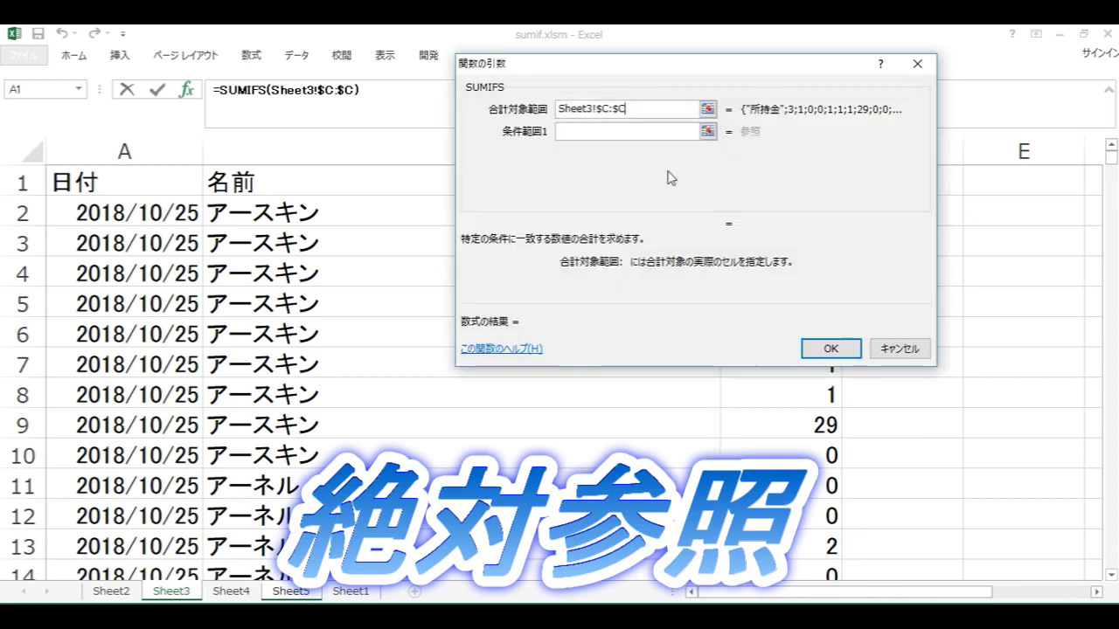
{"action": "key", "text": "Tab"}
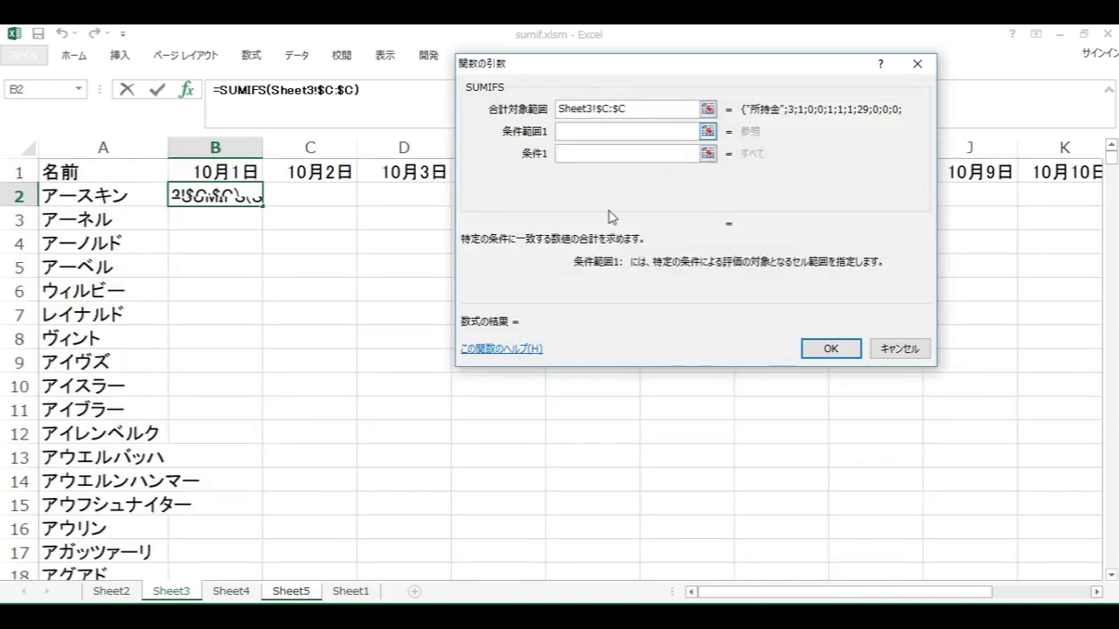
{"action": "left_click", "coordinate": [707, 131]}
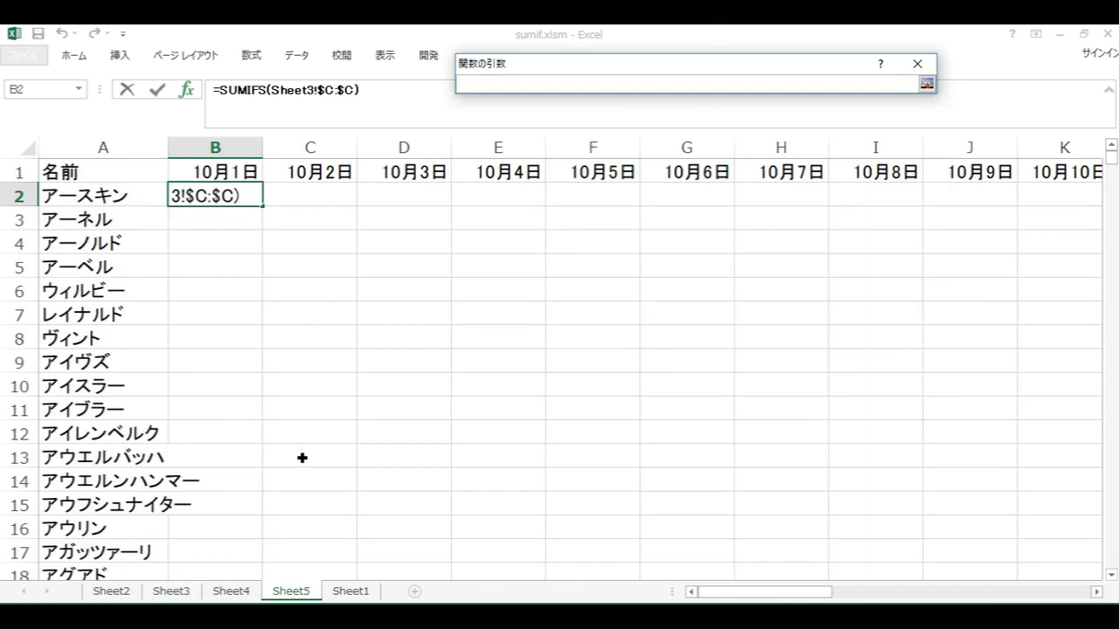
{"action": "left_click", "coordinate": [171, 592]}
{"action": "left_click", "coordinate": [414, 160]}
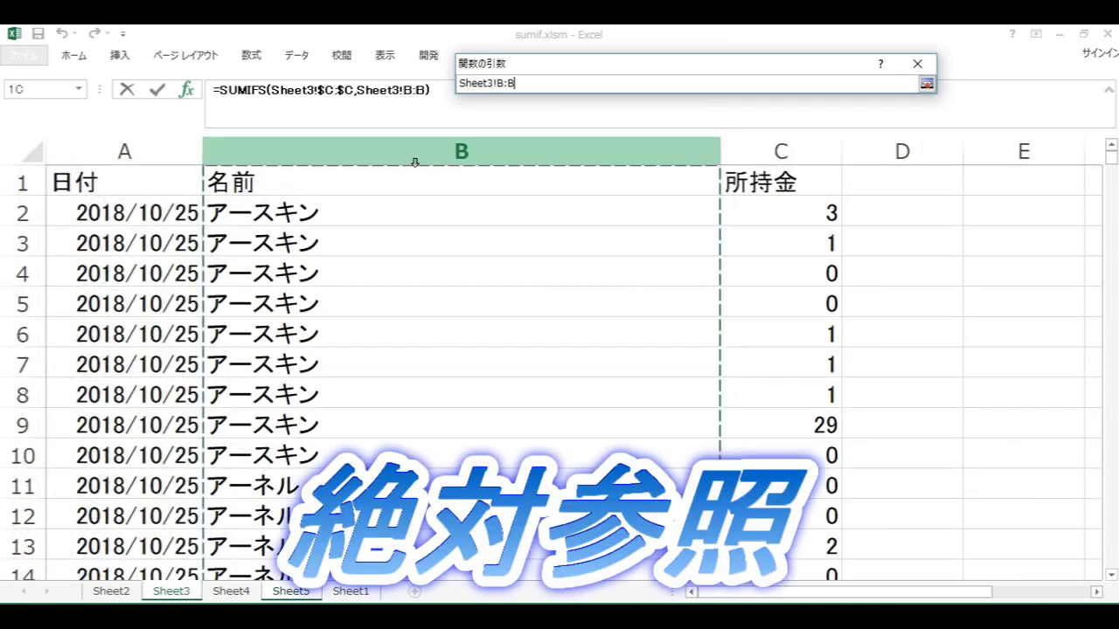
{"action": "key", "text": "F4"}
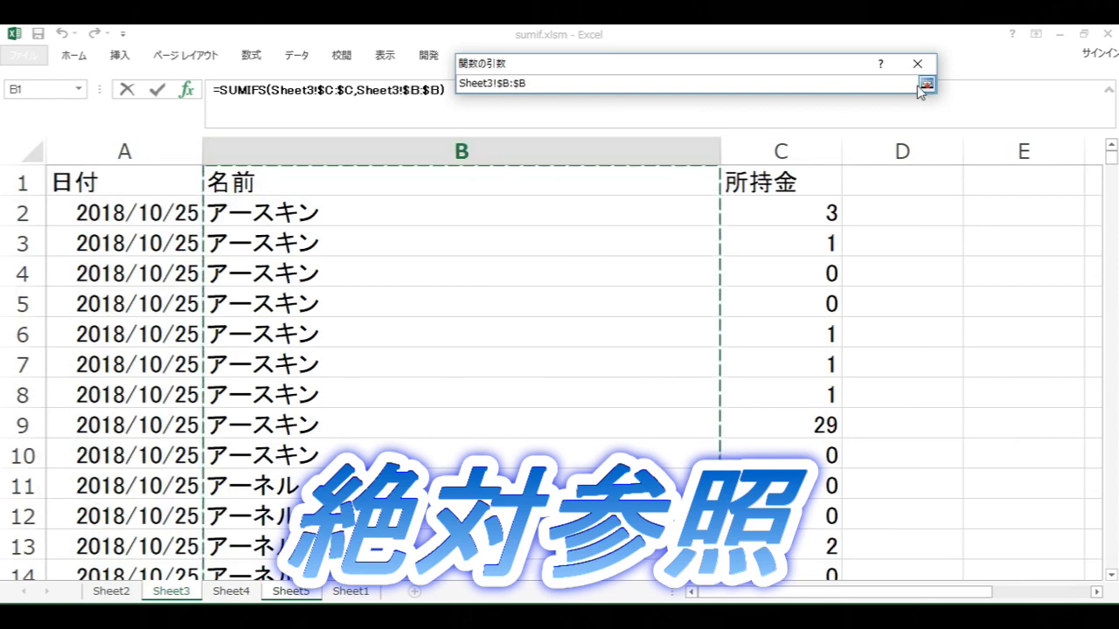
{"action": "left_click", "coordinate": [925, 83]}
Step: Set criterion $A2, second range Sheet3!$A:$A and date criterion B$1, then confirm
{"action": "left_click", "coordinate": [695, 152]}
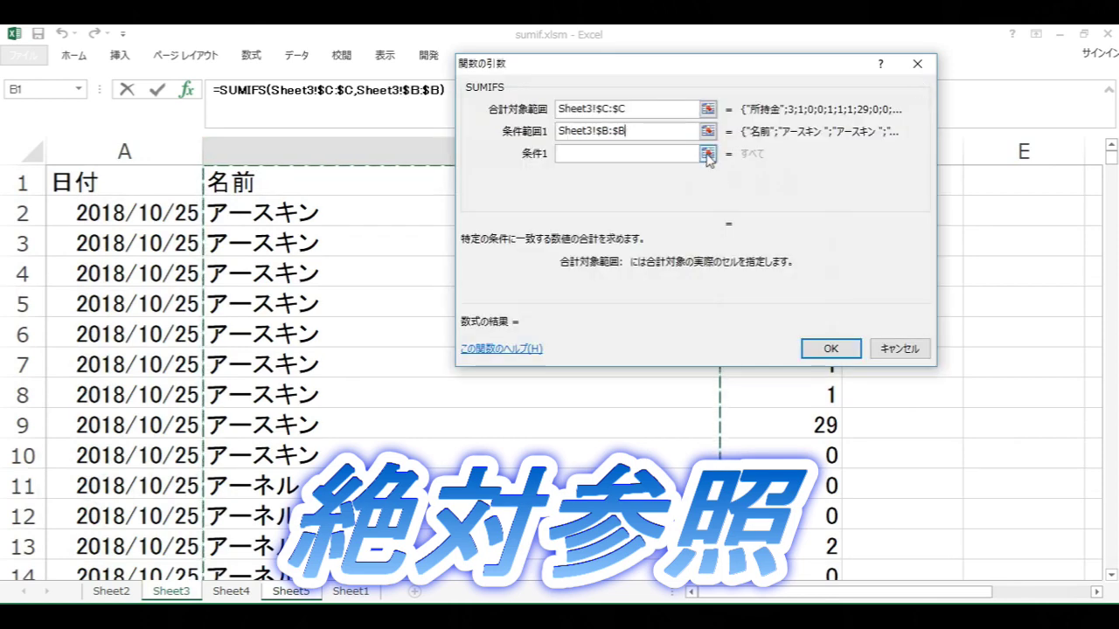
{"action": "left_click", "coordinate": [123, 200]}
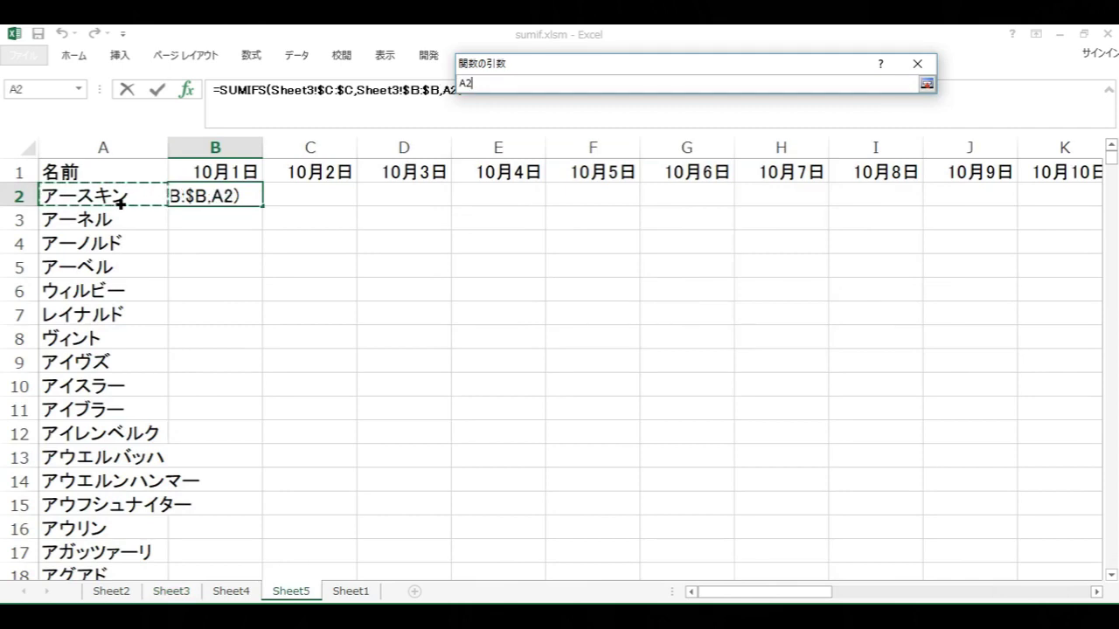
{"action": "key", "text": "F4"}
{"action": "key", "text": "F4"}
{"action": "key", "text": "F4"}
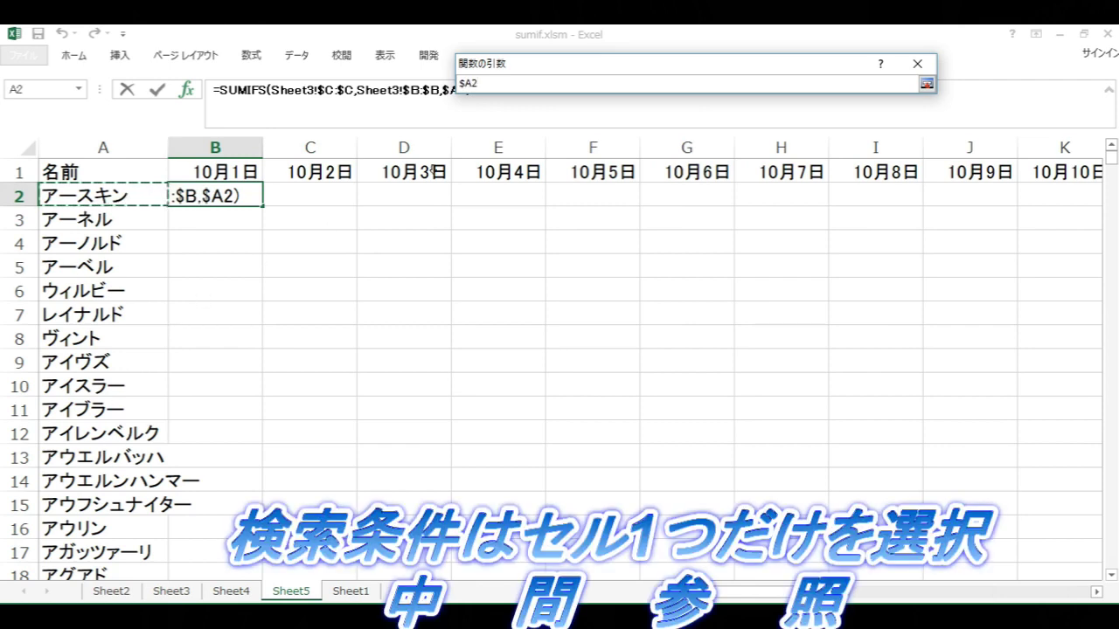
{"action": "left_click", "coordinate": [926, 84]}
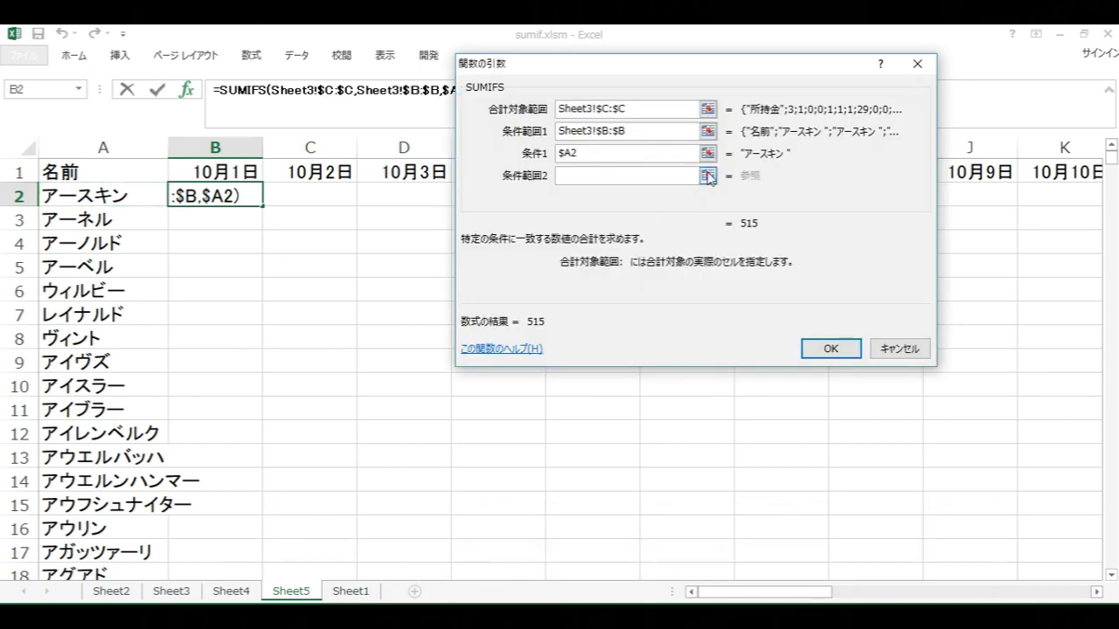
{"action": "left_click", "coordinate": [708, 176]}
{"action": "left_click", "coordinate": [178, 592]}
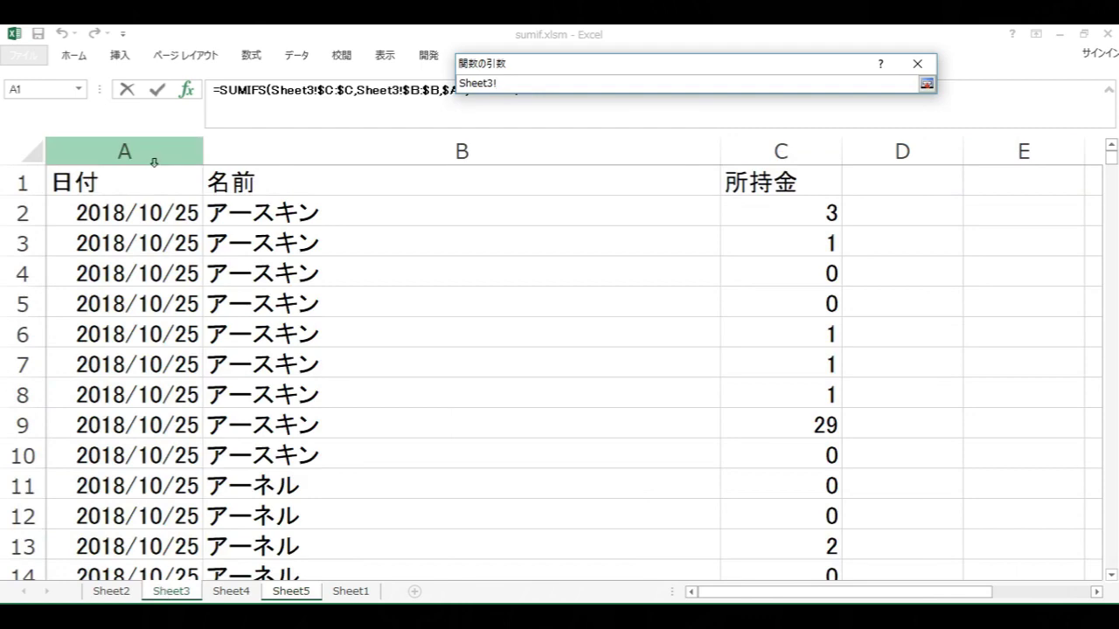
{"action": "left_click", "coordinate": [155, 157]}
{"action": "key", "text": "F4"}
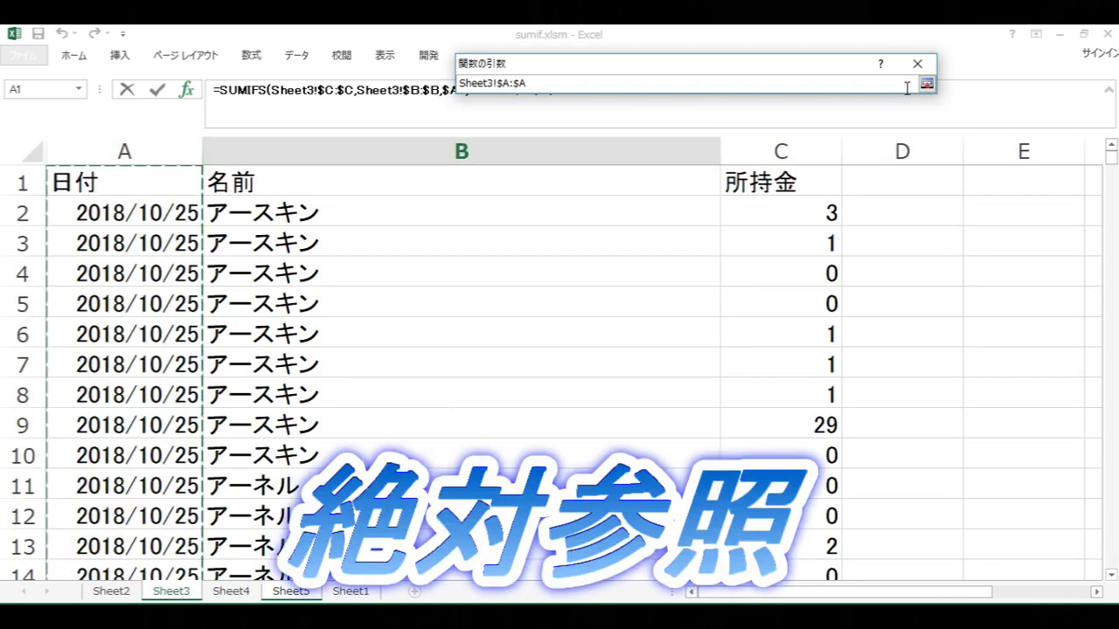
{"action": "left_click", "coordinate": [925, 83]}
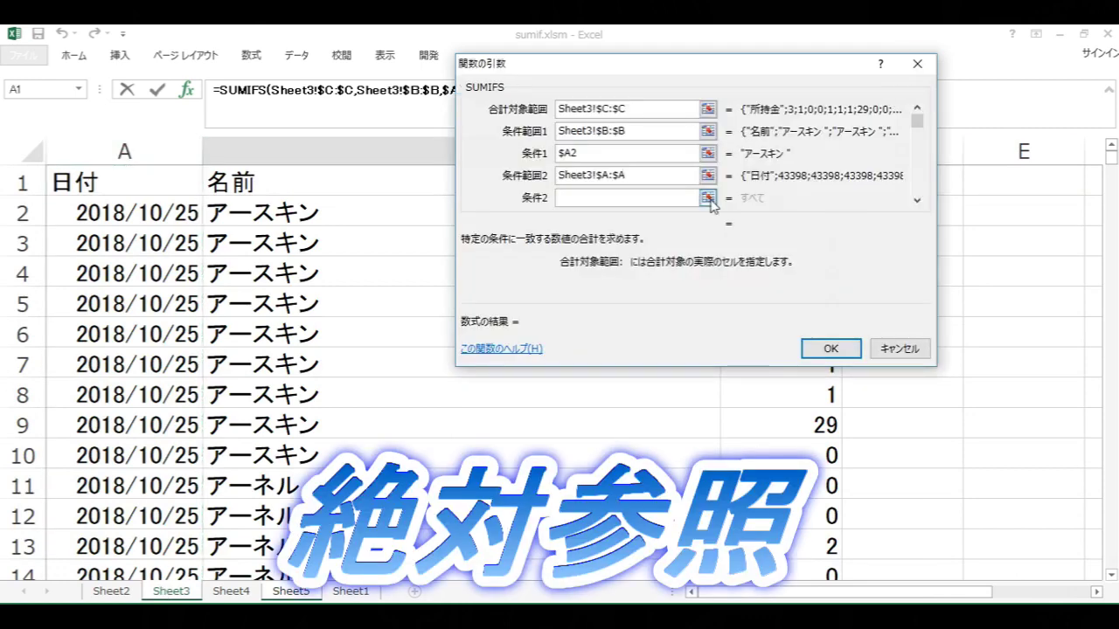
{"action": "left_click", "coordinate": [708, 198]}
{"action": "left_click", "coordinate": [254, 173]}
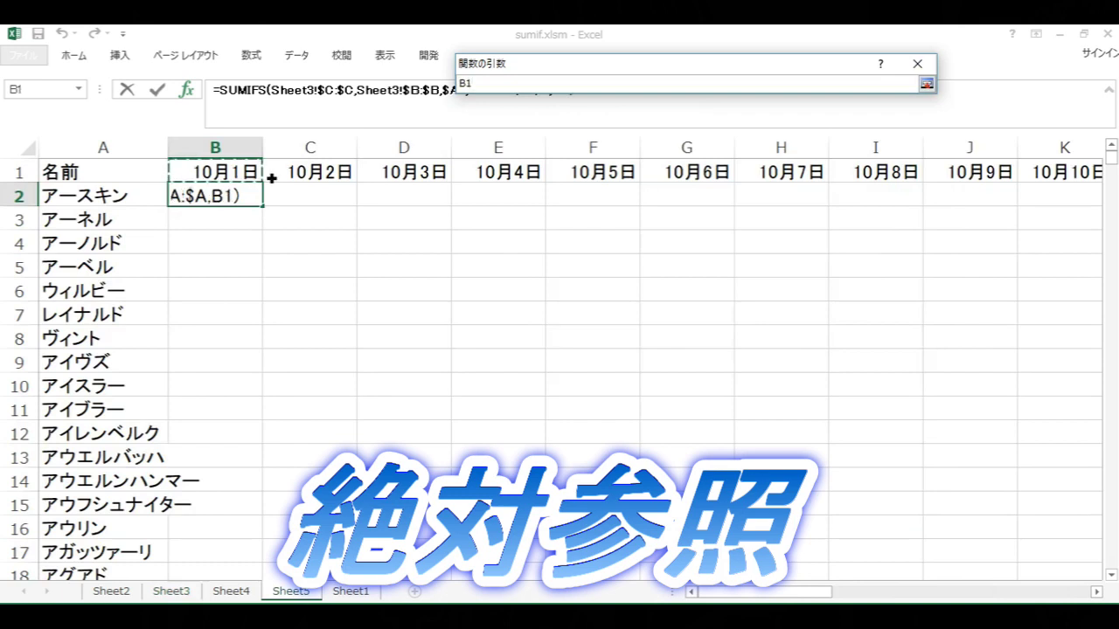
{"action": "key", "text": "F4"}
{"action": "key", "text": "F4"}
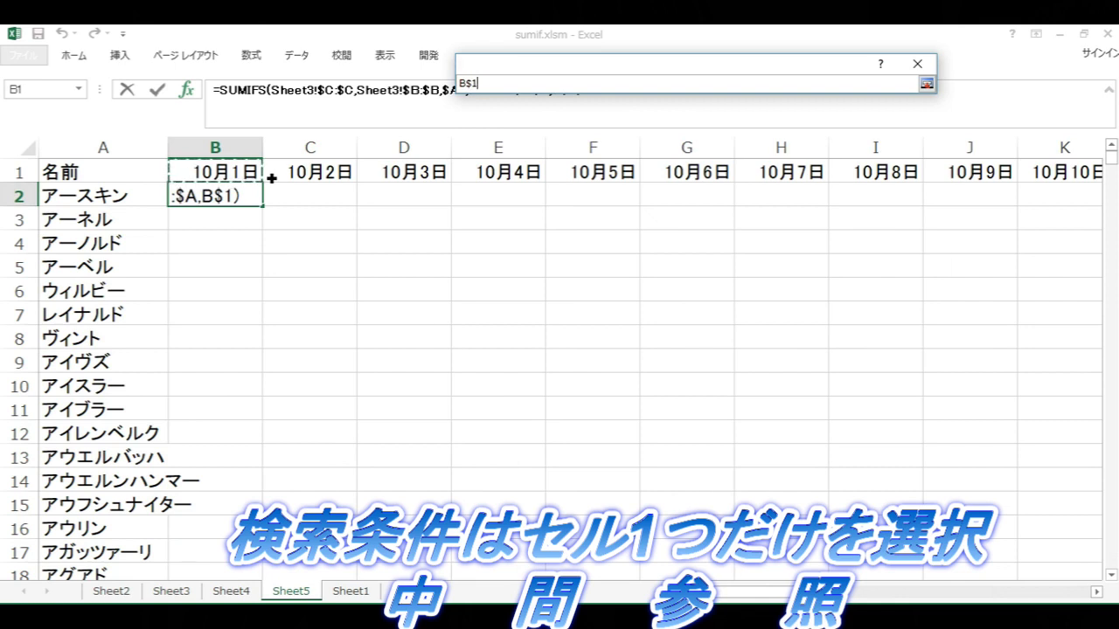
{"action": "key", "text": "Return"}
{"action": "key", "text": "Return"}
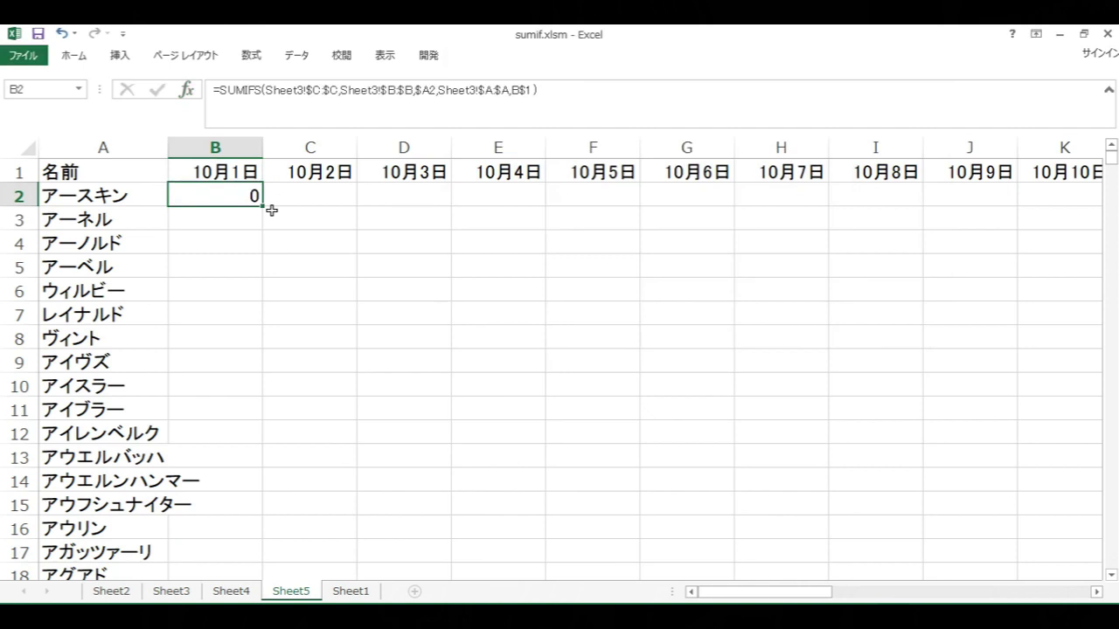
Step: Fill B2's SUMIFS across to AF and down every name row, then check E13
{"action": "left_click_drag", "start_coordinate": [268, 212], "coordinate": [1040, 163]}
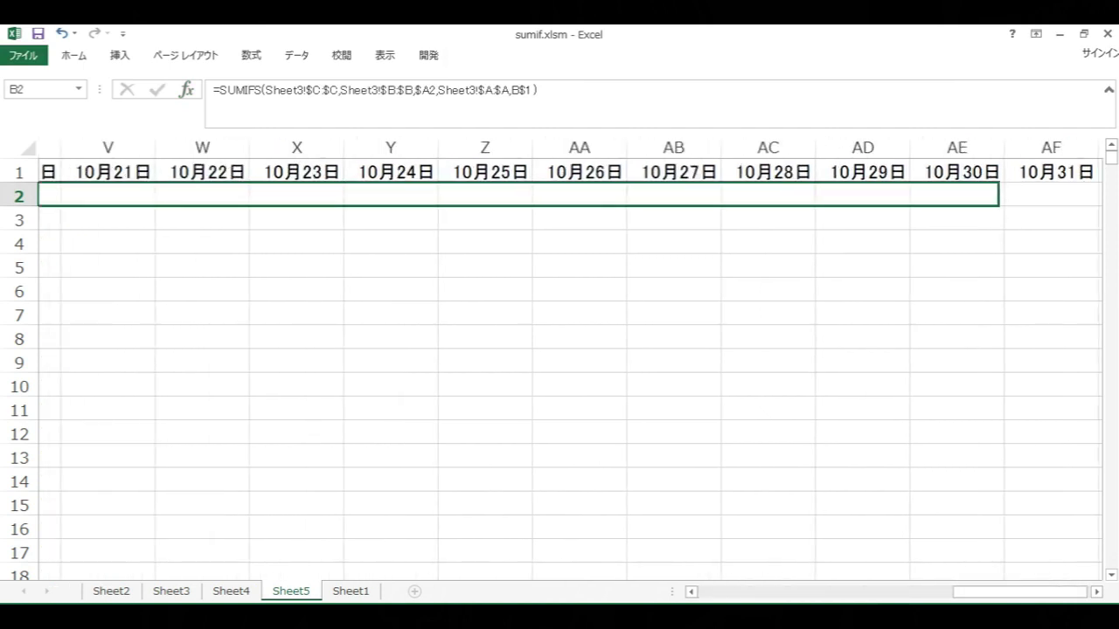
{"action": "left_click_drag", "start_coordinate": [1039, 163], "coordinate": [990, 203]}
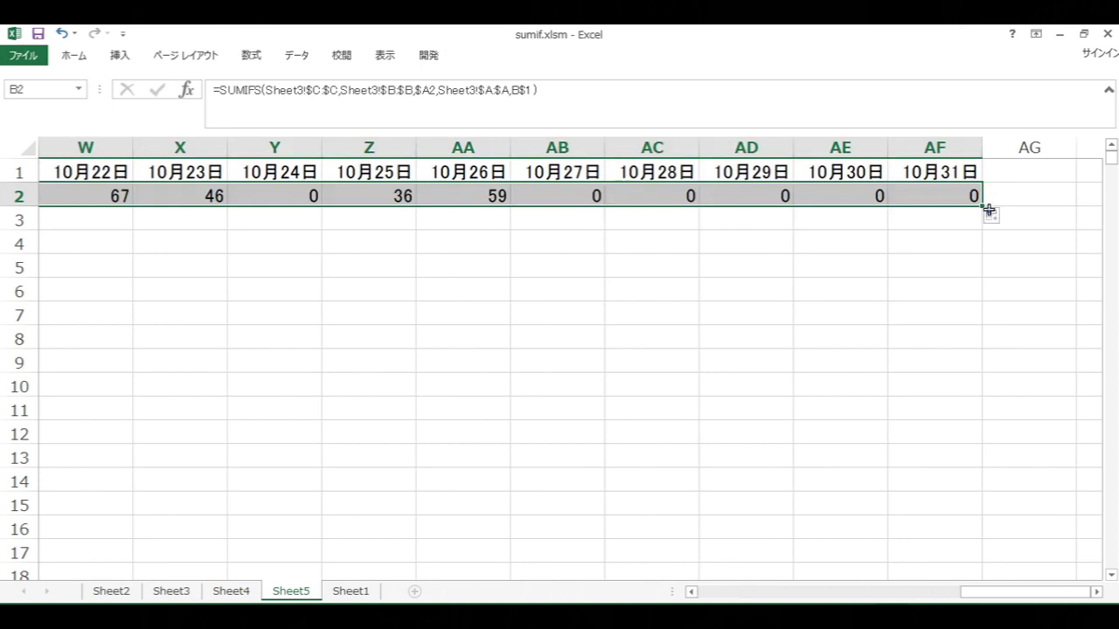
{"action": "key", "text": "ctrl+shift+Down"}
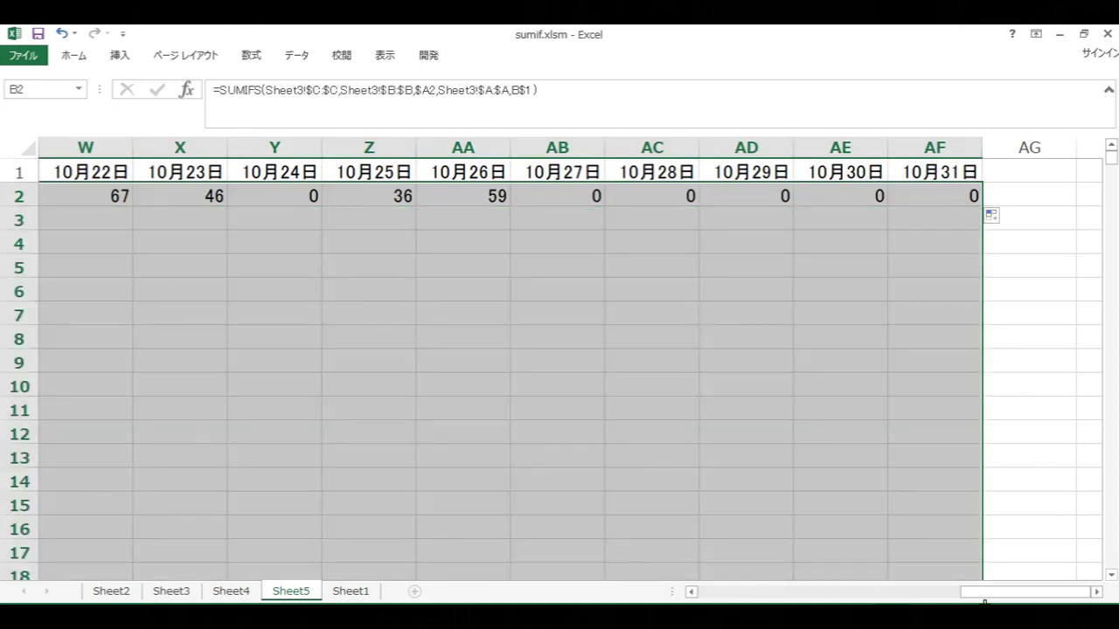
{"action": "key", "text": "ctrl+d"}
{"action": "key", "text": "ctrl+BackSpace"}
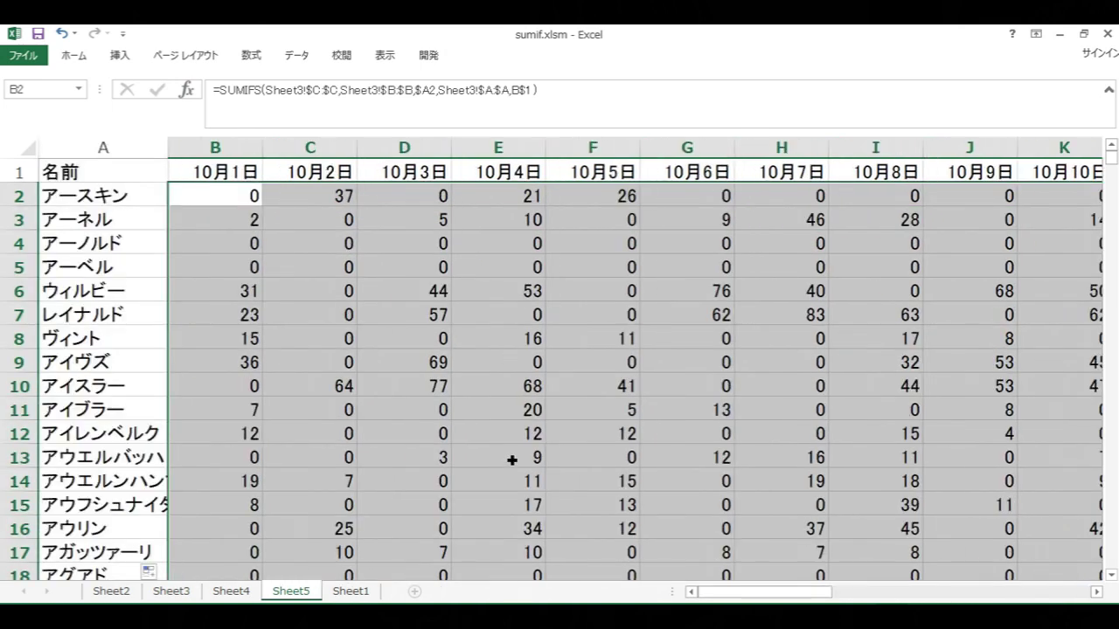
{"action": "left_click", "coordinate": [507, 465]}
{"action": "scroll", "coordinate": [388, 457], "scroll_direction": "down", "scroll_amount": 2}
{"action": "scroll", "coordinate": [387, 457], "scroll_direction": "down", "scroll_amount": 1}
{"action": "scroll", "coordinate": [387, 450], "scroll_direction": "up", "scroll_amount": 3}
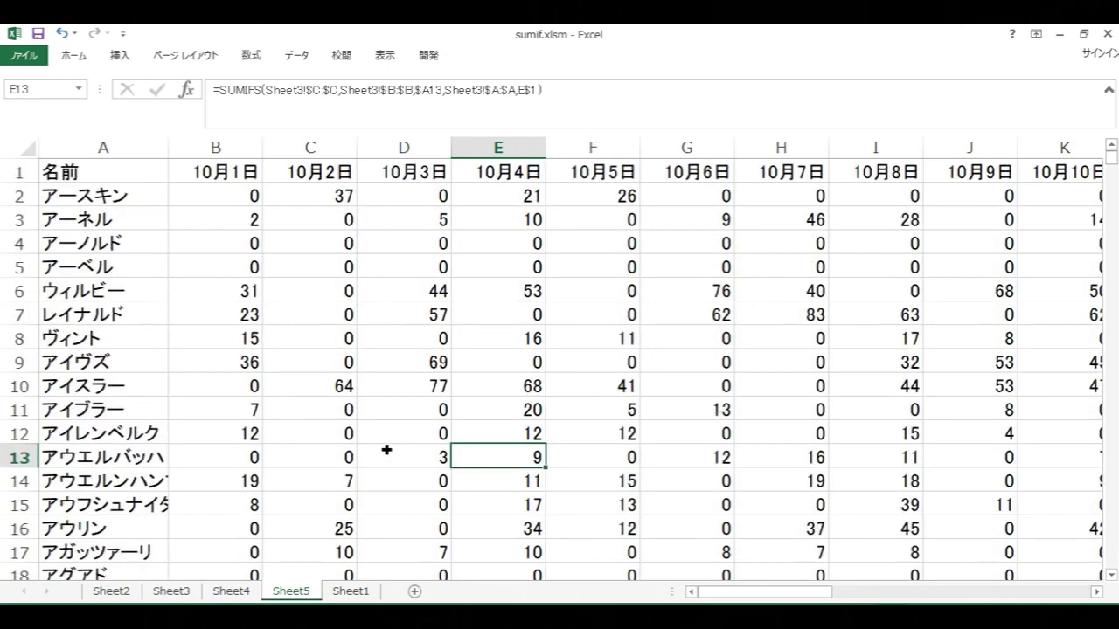
Step: Clear the filled totals from B2:AF109 again
{"action": "left_click", "coordinate": [223, 198]}
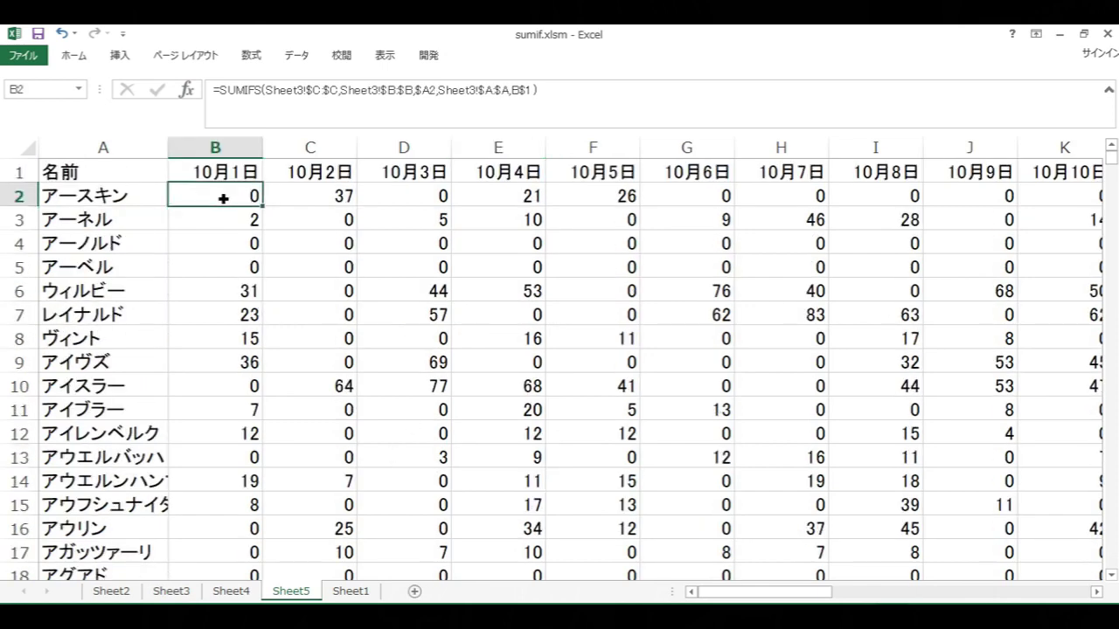
{"action": "key", "text": "ctrl+shift+Down"}
{"action": "key", "text": "ctrl+shift+Right"}
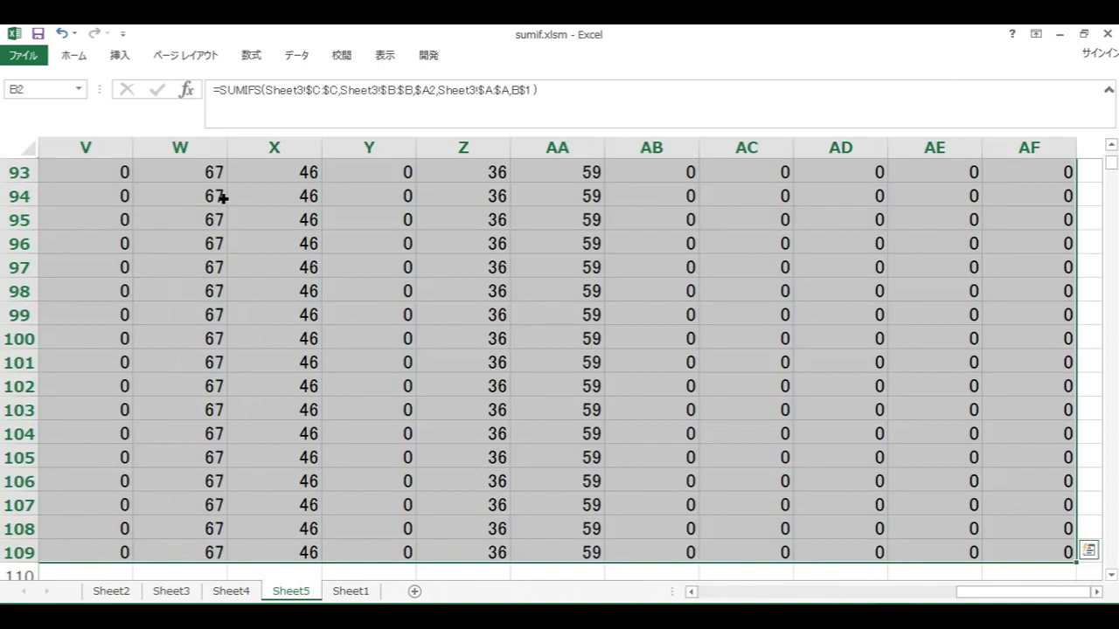
{"action": "key", "text": "Delete"}
{"action": "left_click", "coordinate": [328, 198]}
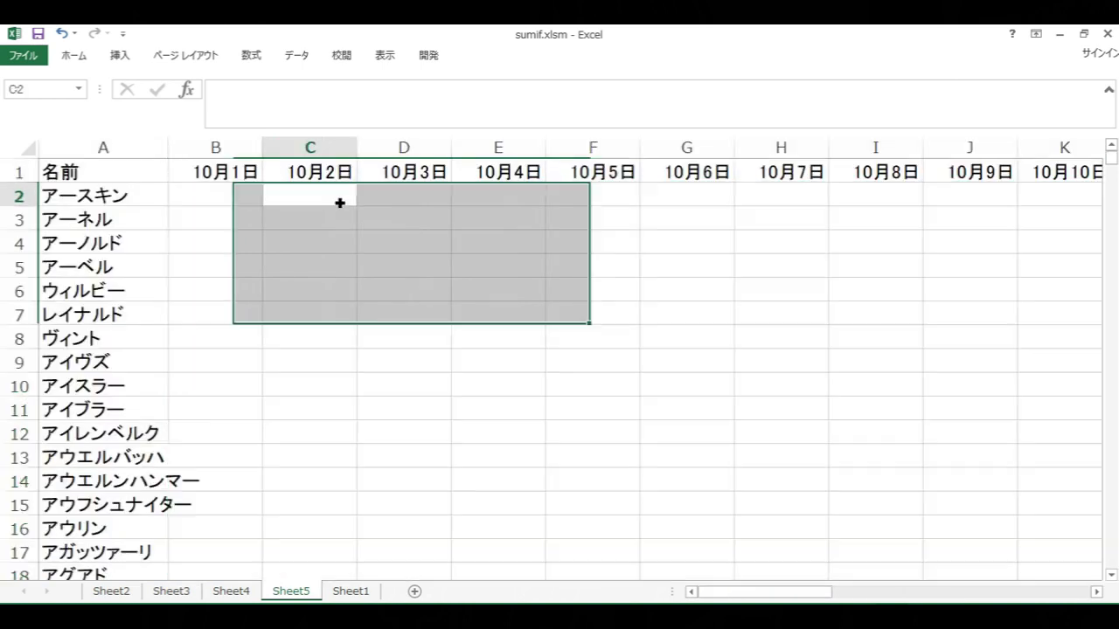
{"action": "left_click", "coordinate": [245, 201]}
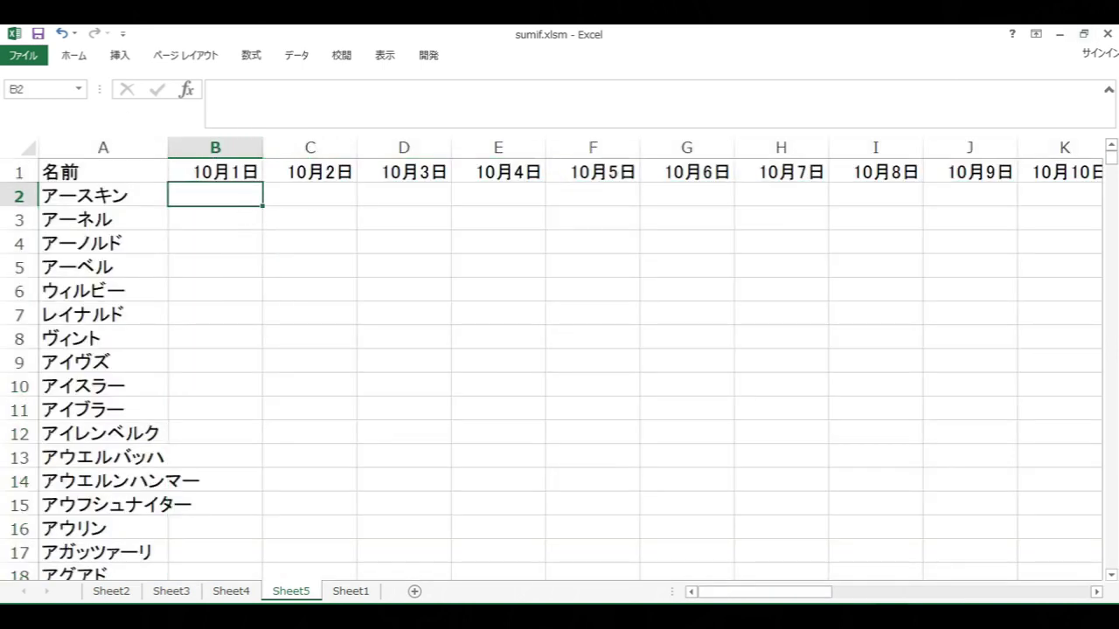
{"action": "left_click", "coordinate": [251, 55]}
{"action": "left_click", "coordinate": [19, 83]}
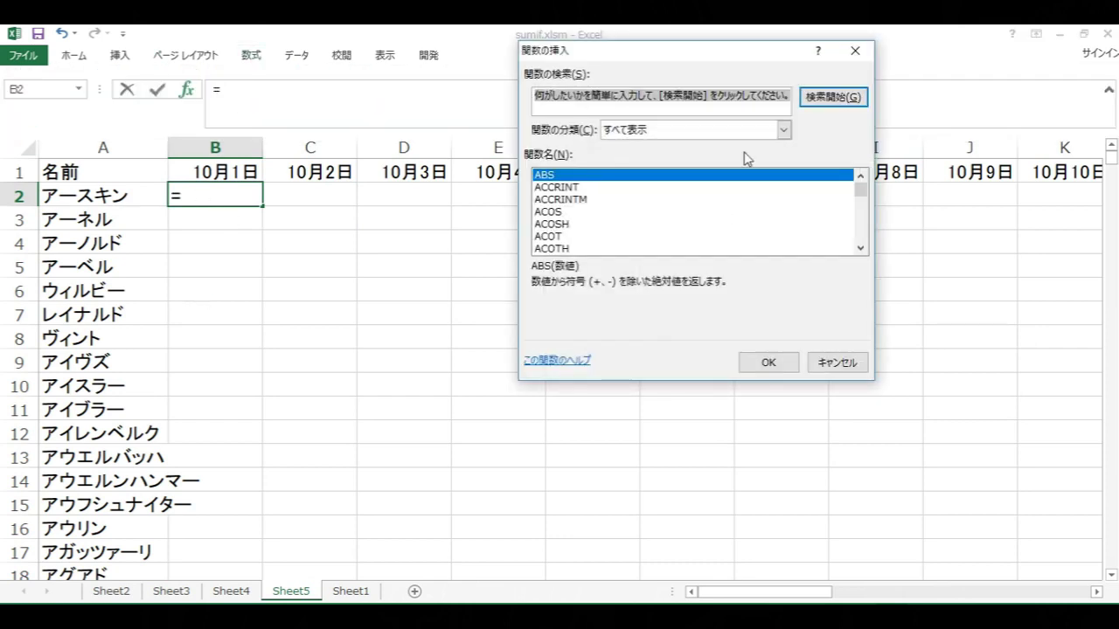
{"action": "left_click", "coordinate": [784, 129]}
{"action": "left_click", "coordinate": [692, 147]}
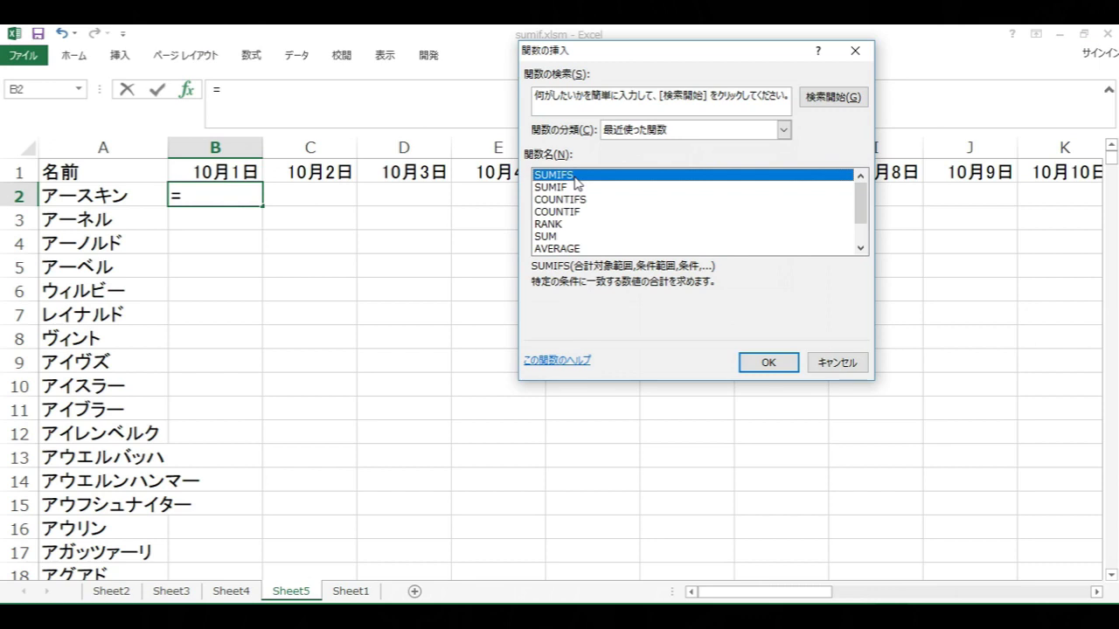
{"action": "double_click", "coordinate": [577, 179]}
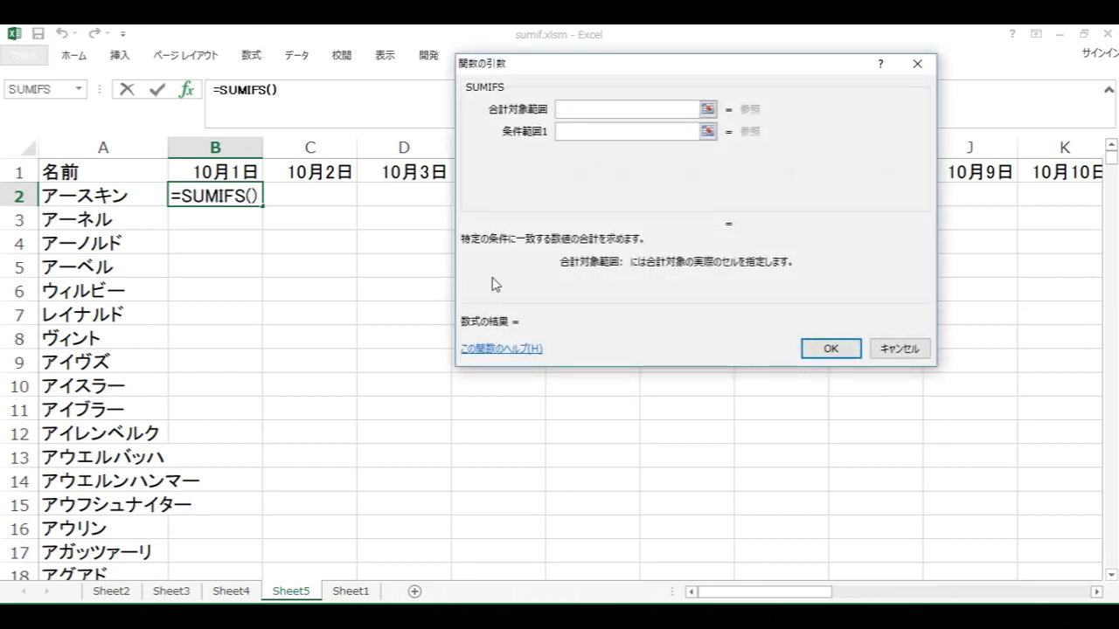
{"action": "left_click", "coordinate": [177, 595]}
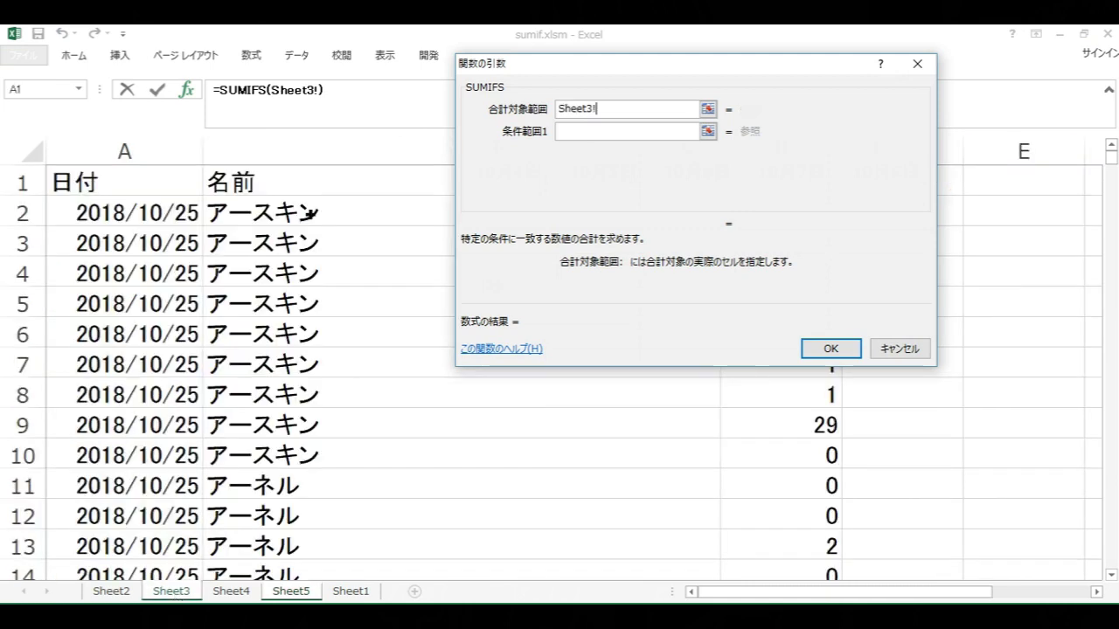
{"action": "left_click_drag", "start_coordinate": [552, 70], "coordinate": [312, 114]}
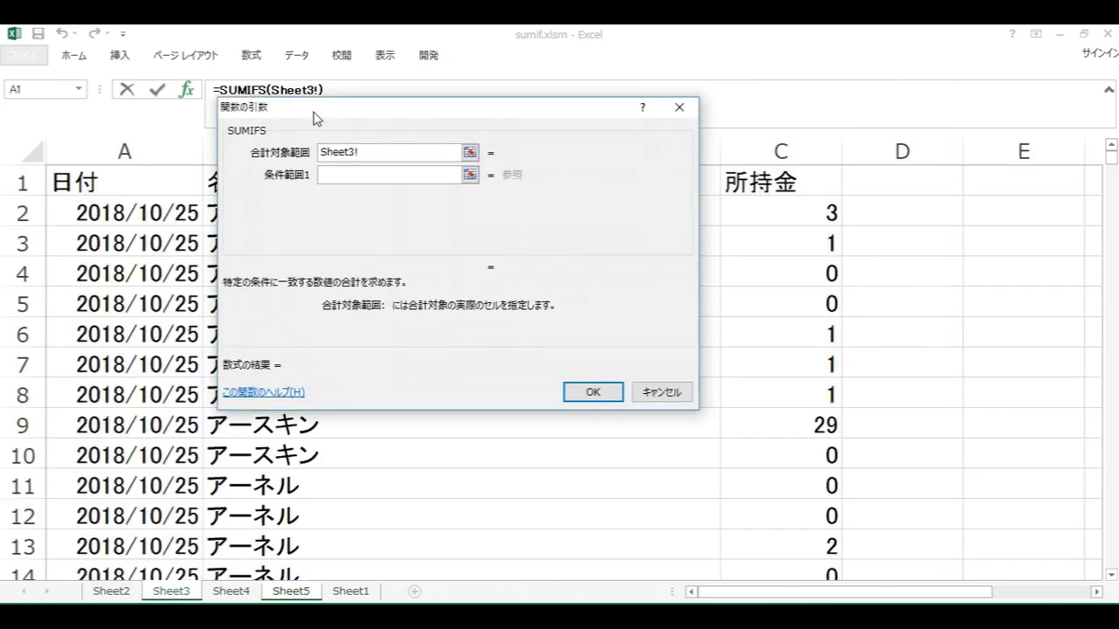
{"action": "left_click", "coordinate": [778, 155]}
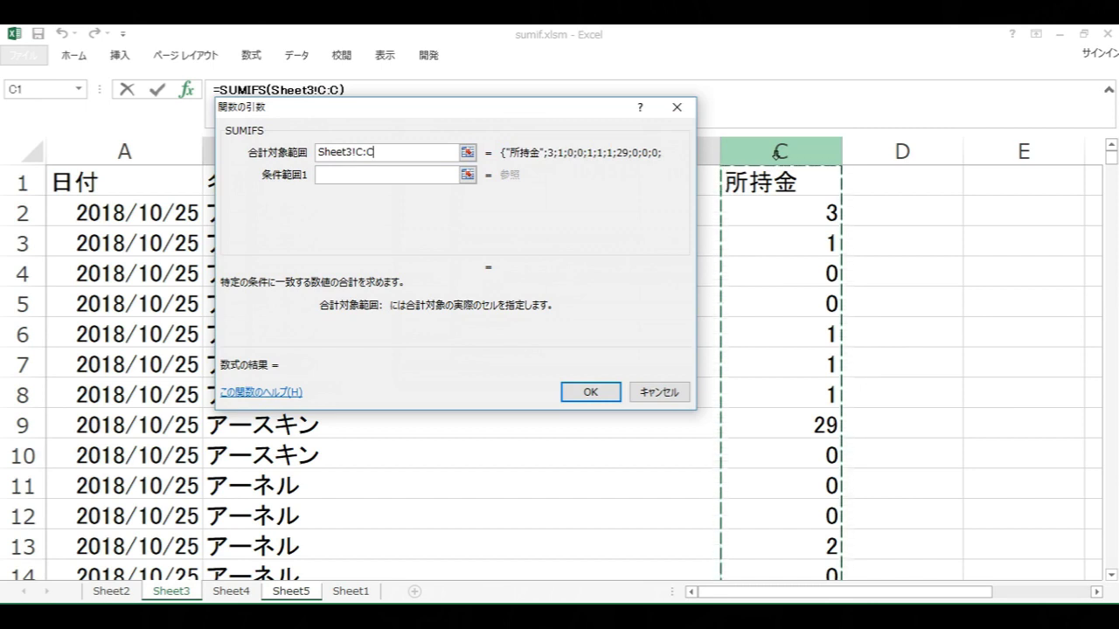
{"action": "key", "text": "F4"}
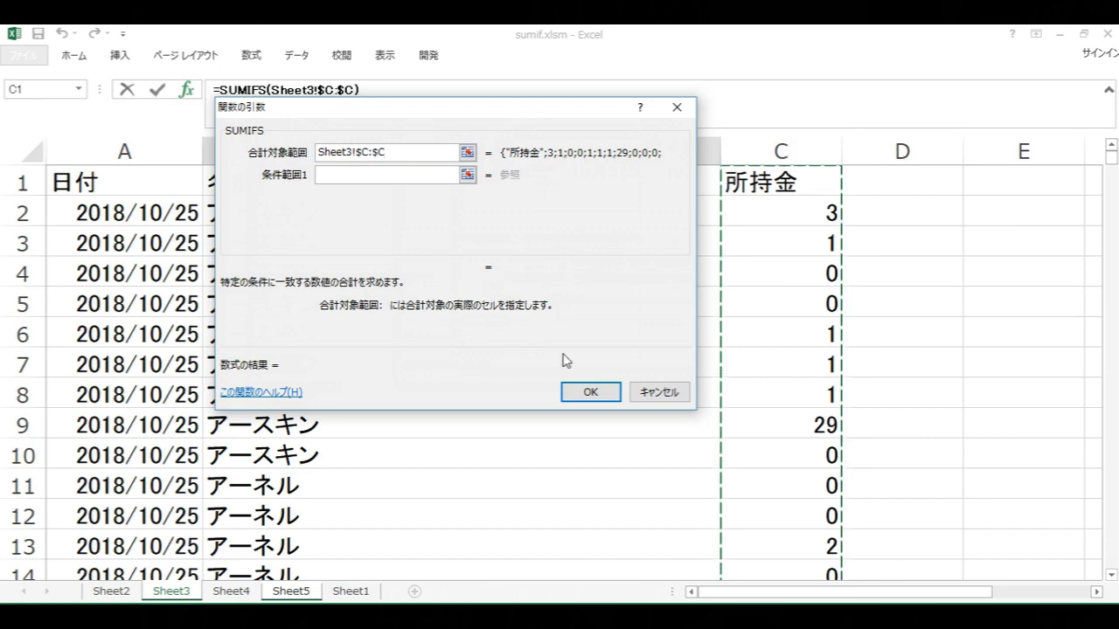
{"action": "left_click", "coordinate": [591, 394]}
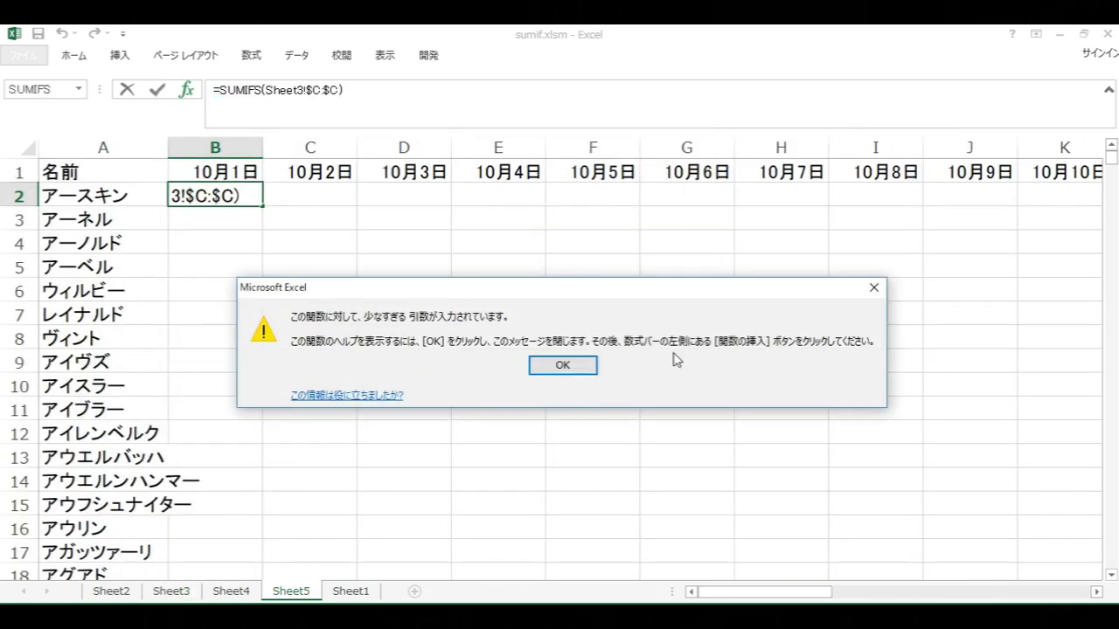
{"action": "left_click", "coordinate": [873, 292]}
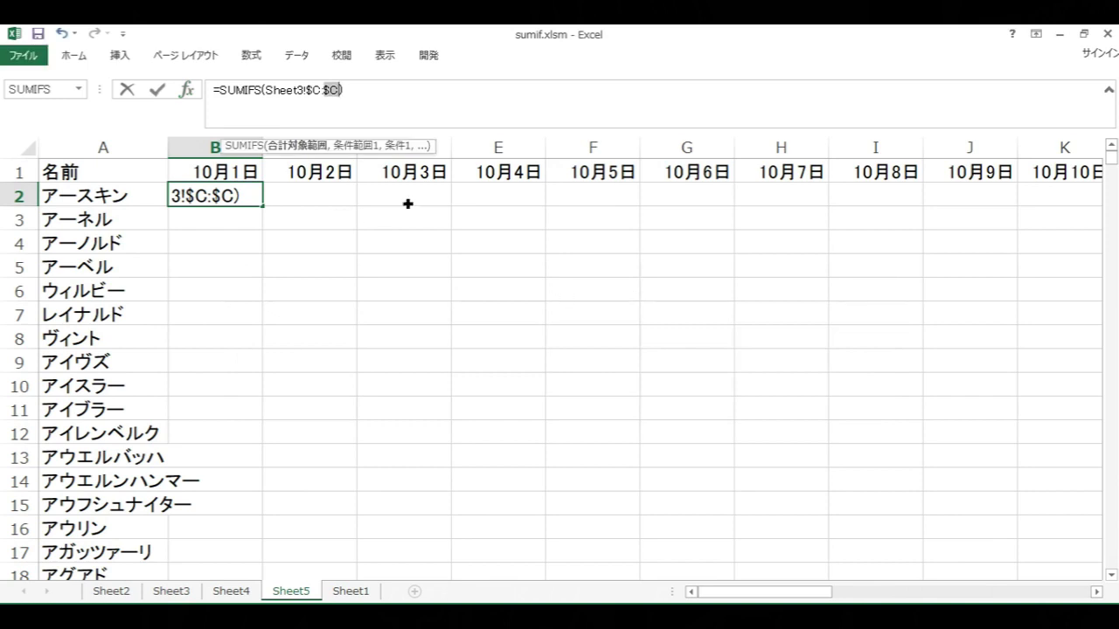
{"action": "left_click_drag", "start_coordinate": [398, 106], "coordinate": [153, 97]}
{"action": "key", "text": "BackSpace"}
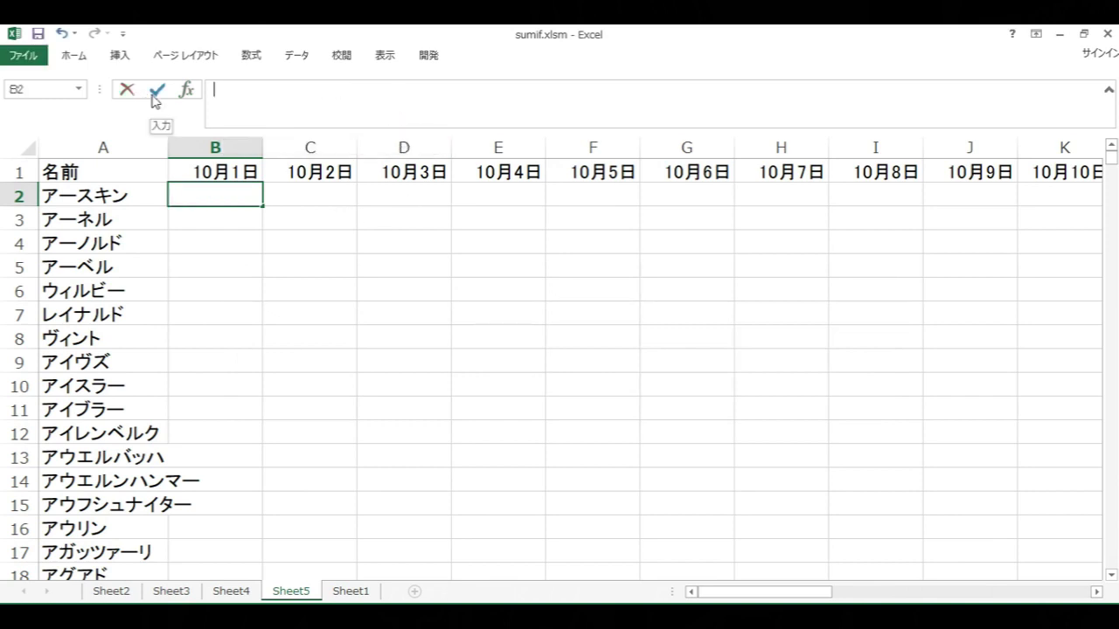
{"action": "left_click", "coordinate": [327, 346]}
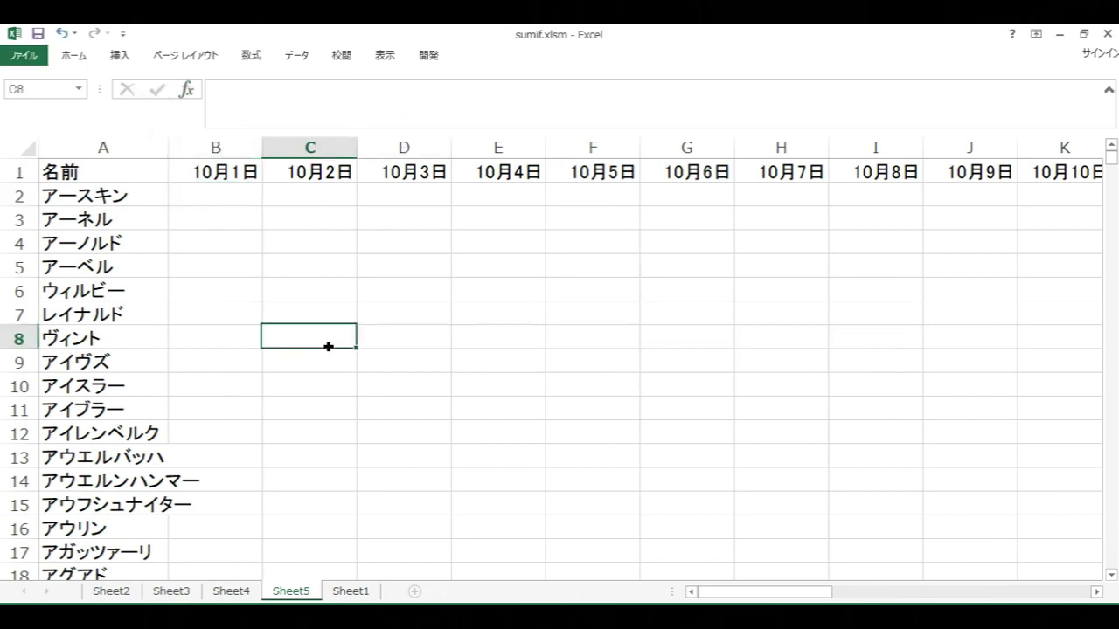
Step: Start a SUMIFS function in cell B2 via Insert Function
{"action": "left_click", "coordinate": [202, 193]}
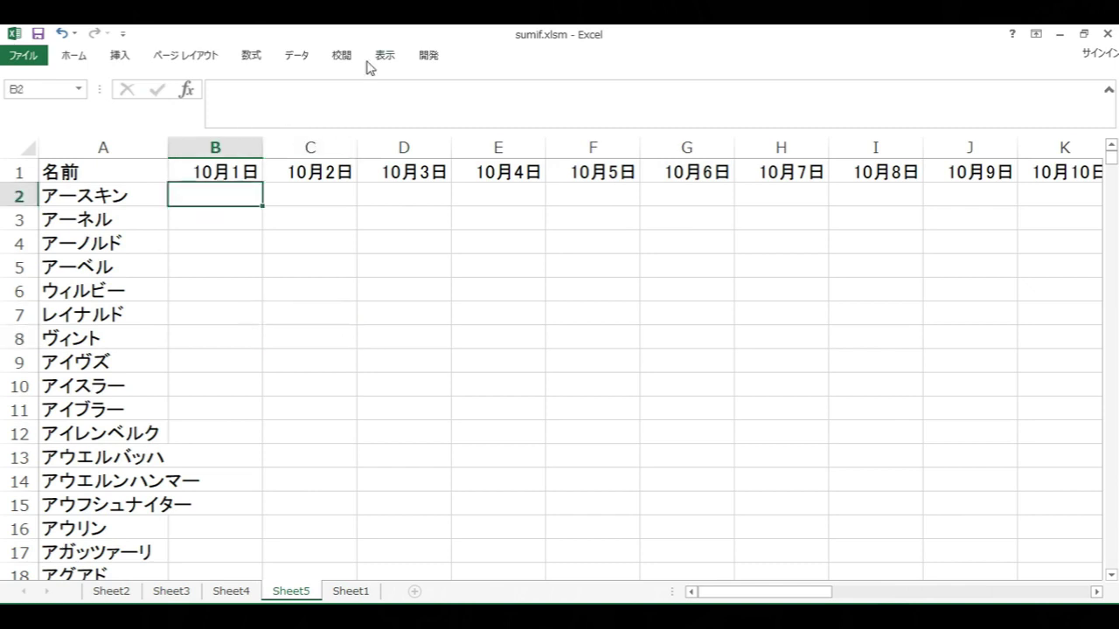
{"action": "left_click", "coordinate": [251, 58]}
{"action": "left_click", "coordinate": [24, 103]}
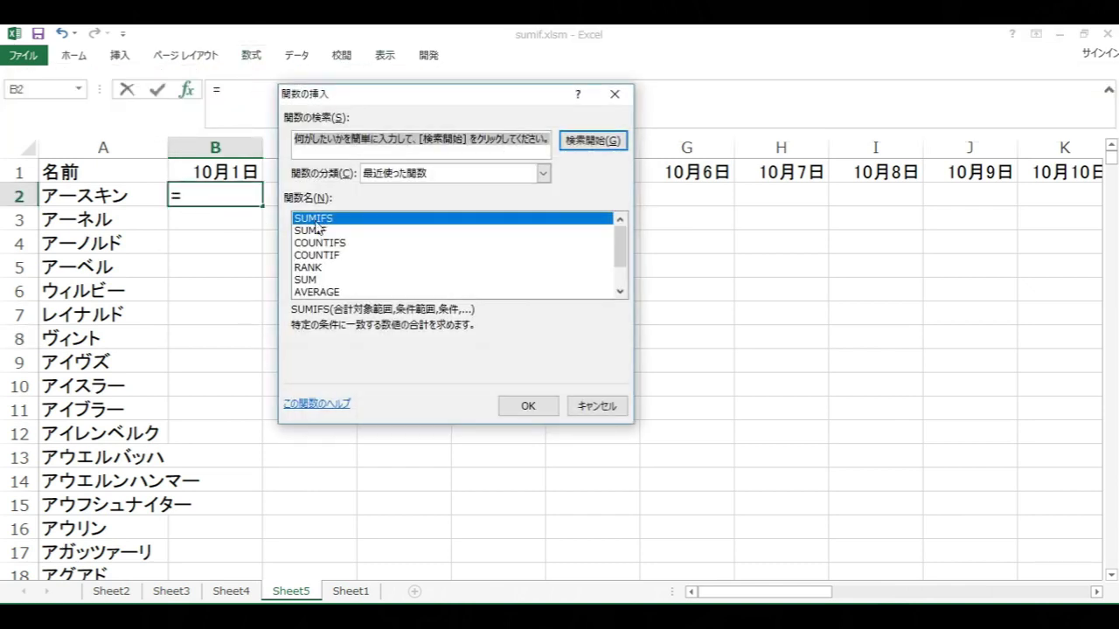
{"action": "left_click", "coordinate": [525, 406]}
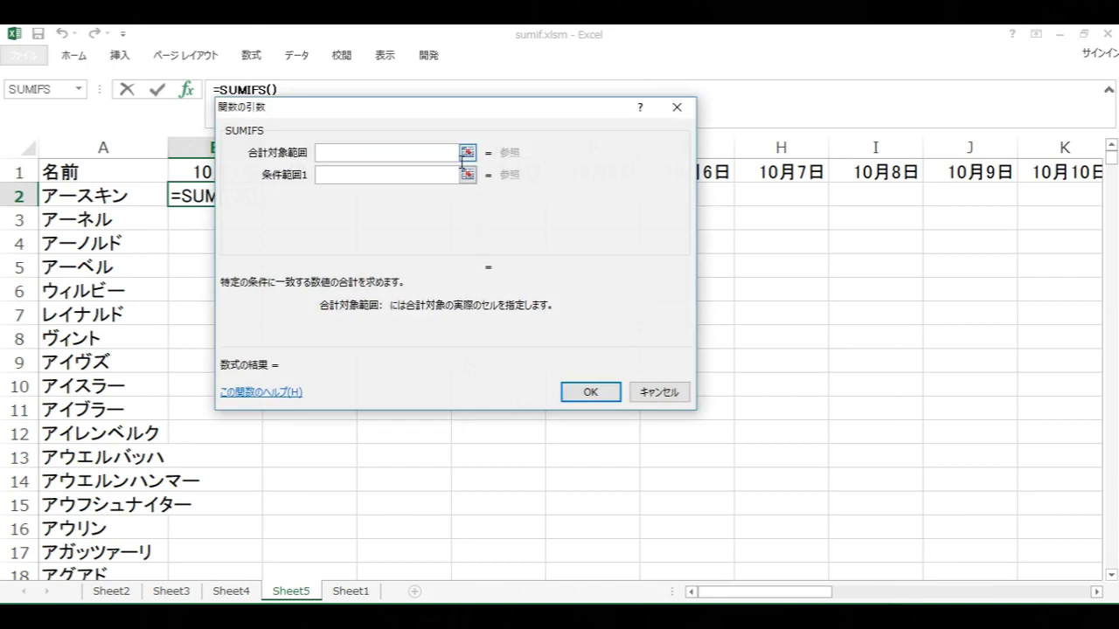
Step: Set the sum range Sheet3!$C:$C and first criteria range Sheet3!$B:$B
{"action": "left_click", "coordinate": [468, 152]}
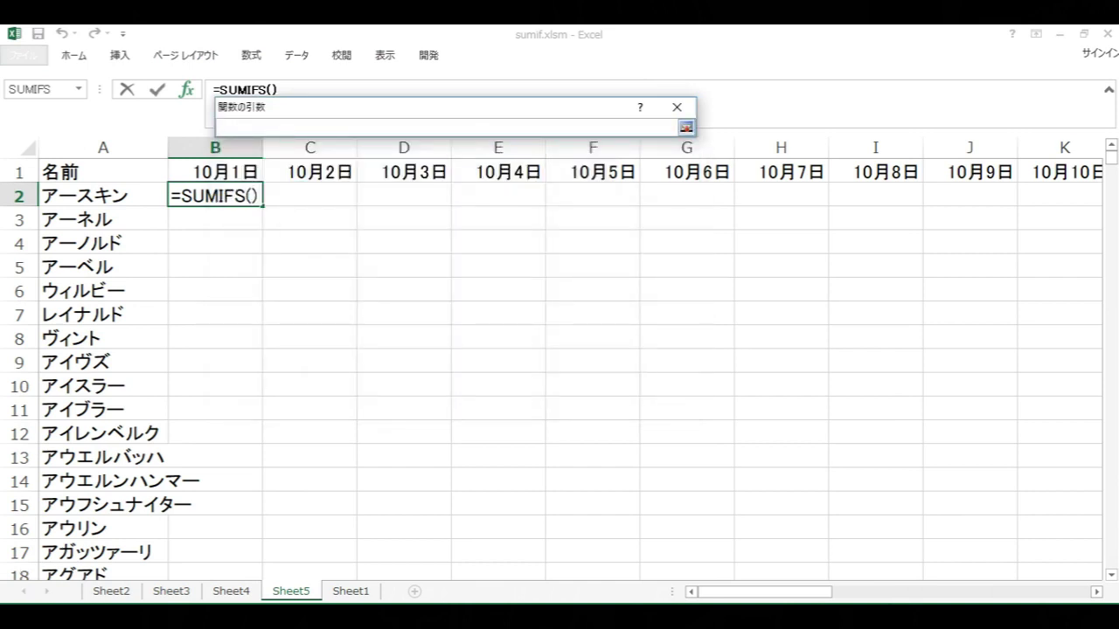
{"action": "left_click", "coordinate": [169, 591]}
{"action": "left_click", "coordinate": [815, 156]}
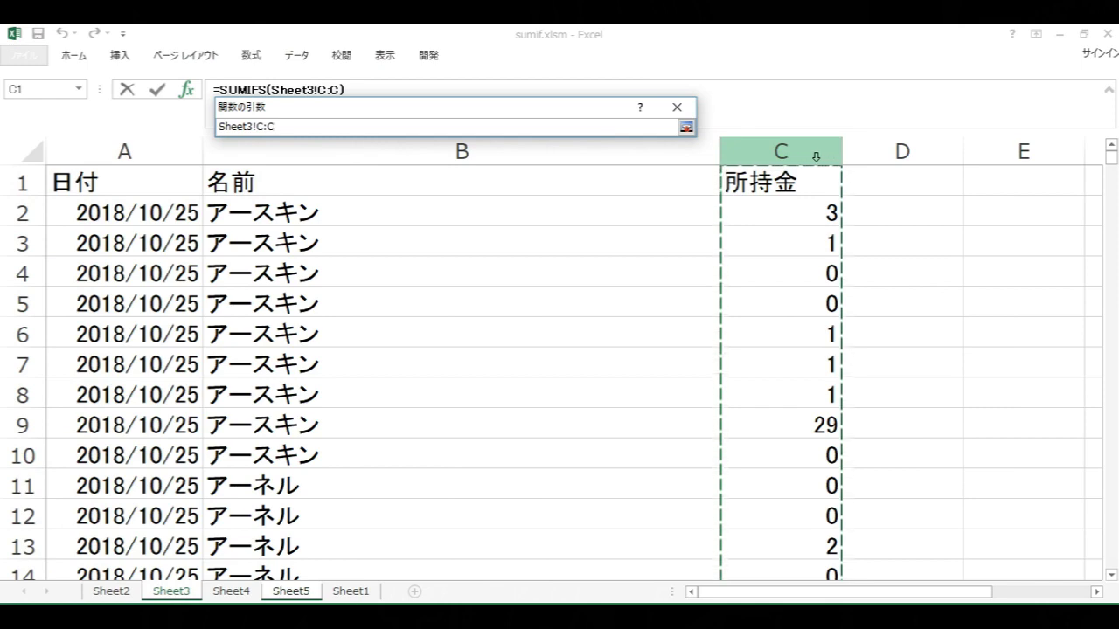
{"action": "key", "text": "F4"}
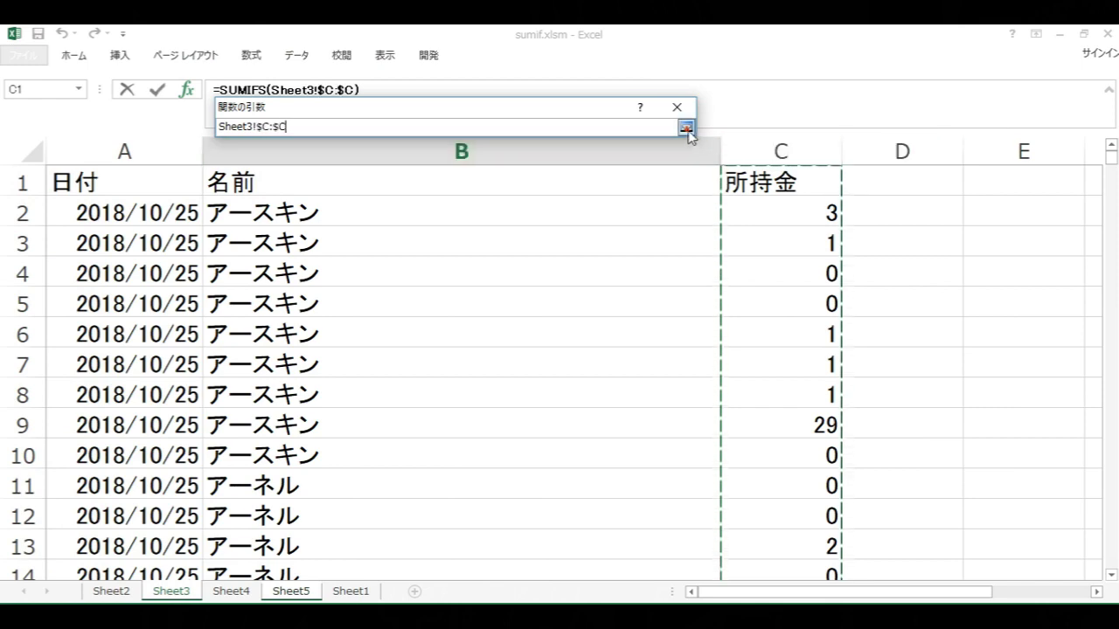
{"action": "left_click", "coordinate": [686, 128]}
{"action": "left_click", "coordinate": [437, 175]}
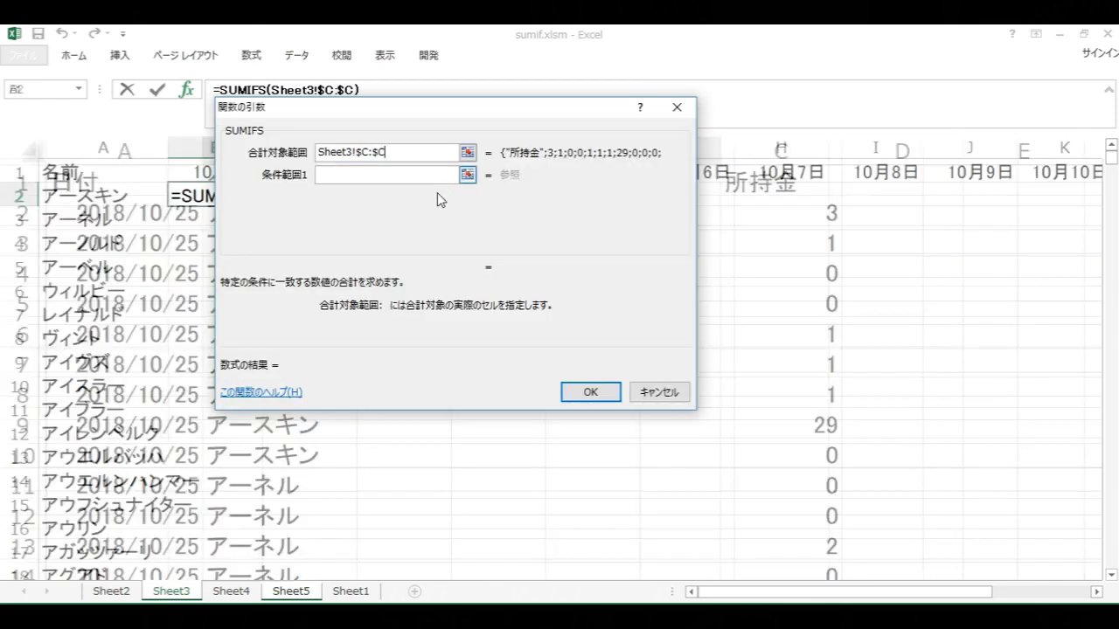
{"action": "left_click", "coordinate": [183, 596]}
{"action": "left_click", "coordinate": [171, 592]}
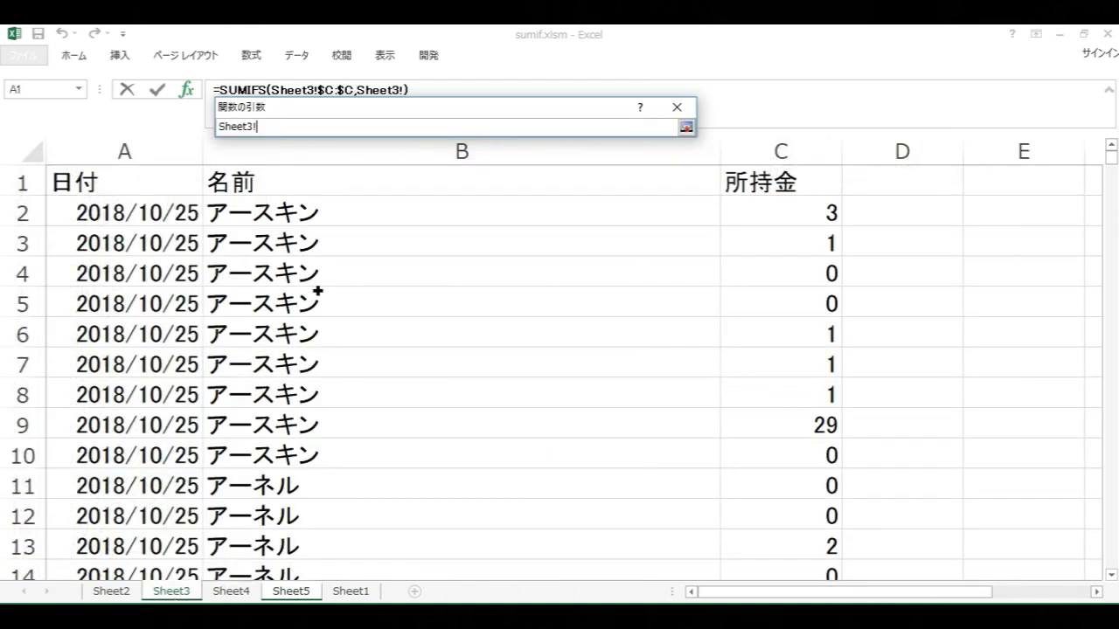
{"action": "left_click", "coordinate": [379, 160]}
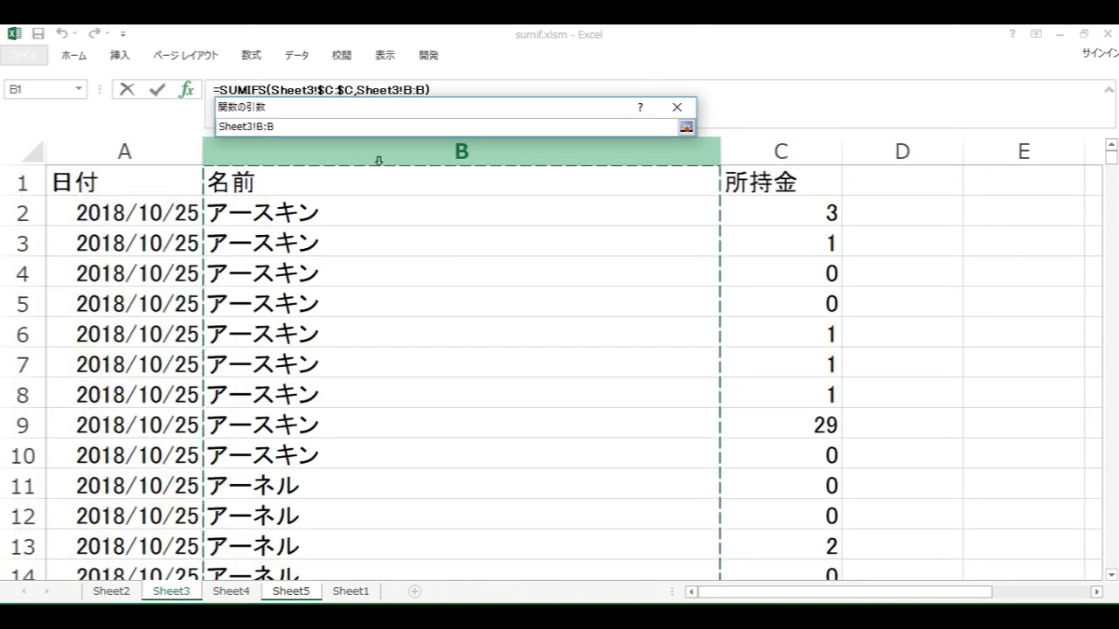
{"action": "key", "text": "F4"}
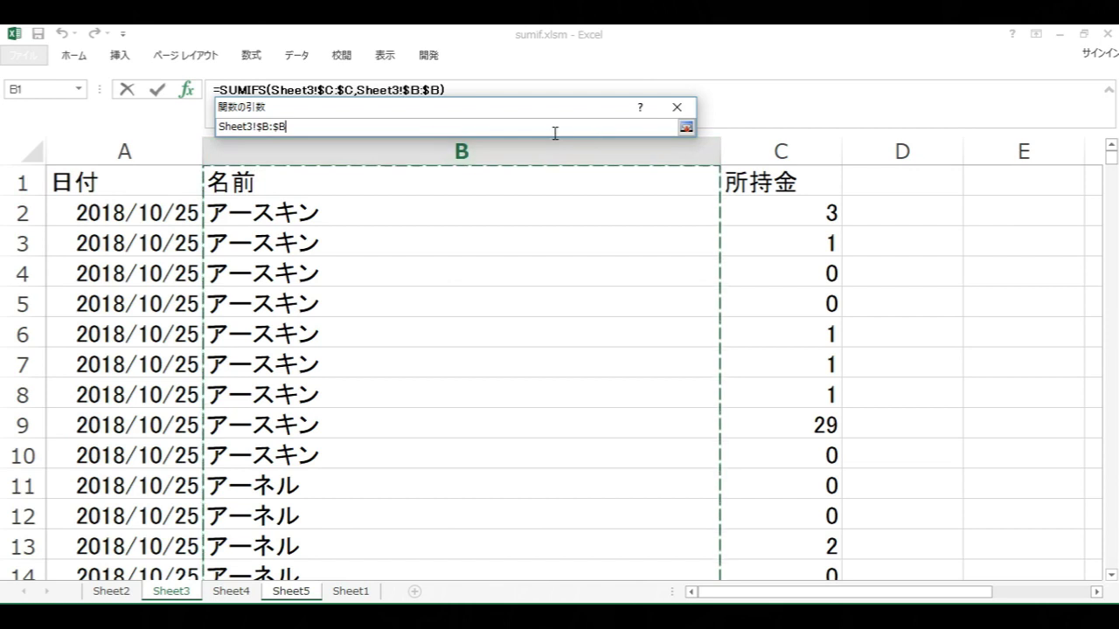
{"action": "left_click", "coordinate": [686, 129]}
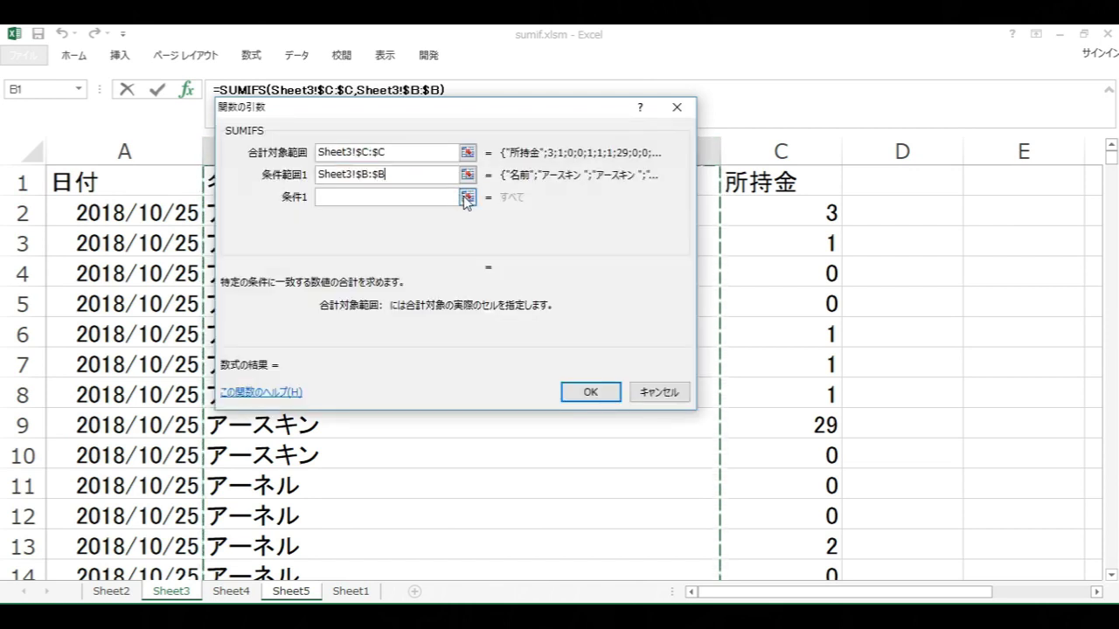
Step: Set criterion $A2, second range Sheet3!$A:$A and date criterion B$1, then confirm
{"action": "left_click", "coordinate": [467, 198]}
{"action": "left_click", "coordinate": [94, 198]}
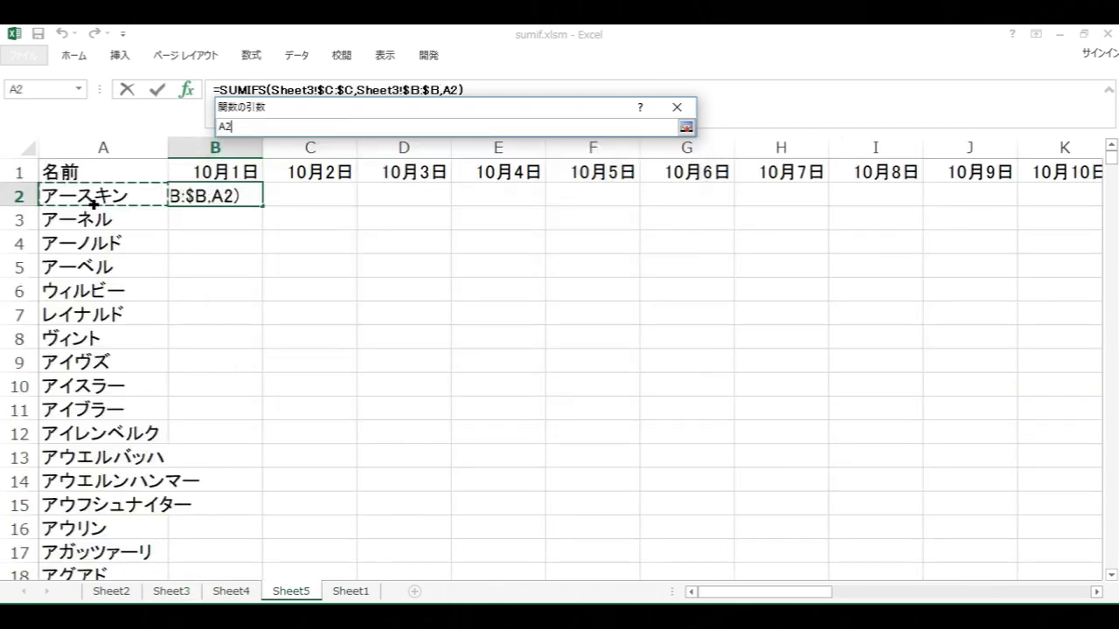
{"action": "key", "text": "F4"}
{"action": "key", "text": "F4"}
{"action": "key", "text": "F4"}
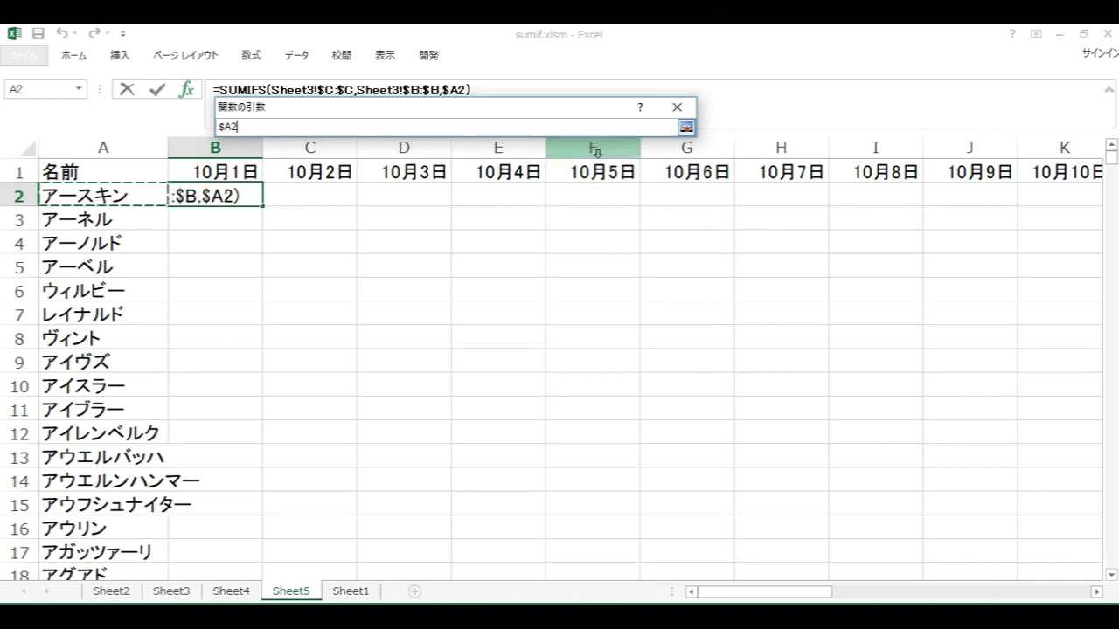
{"action": "left_click", "coordinate": [686, 128]}
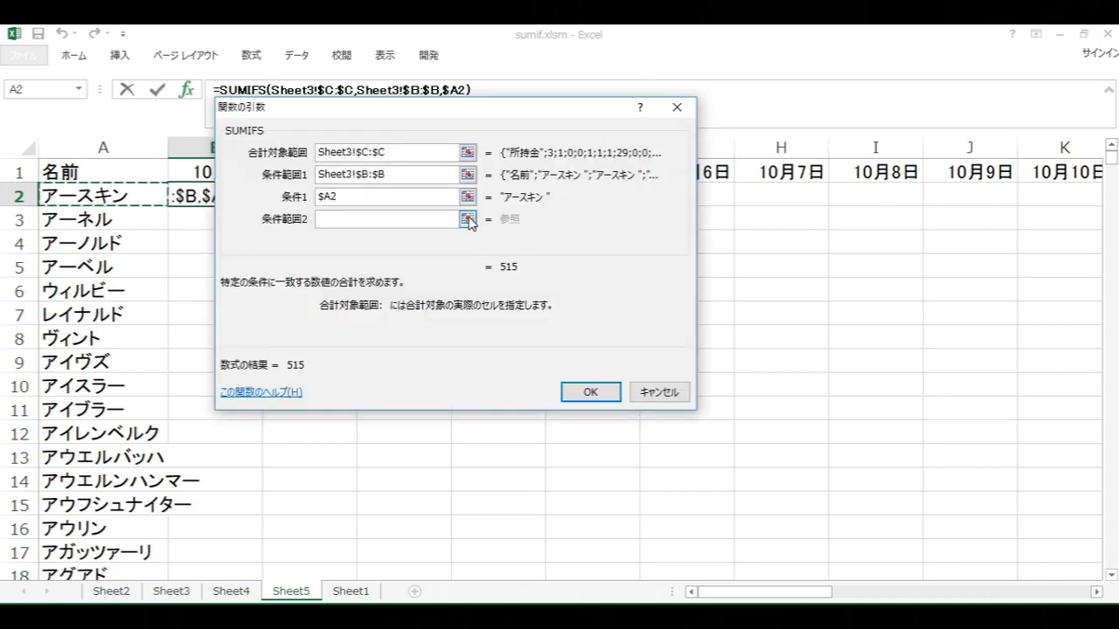
{"action": "left_click", "coordinate": [466, 220]}
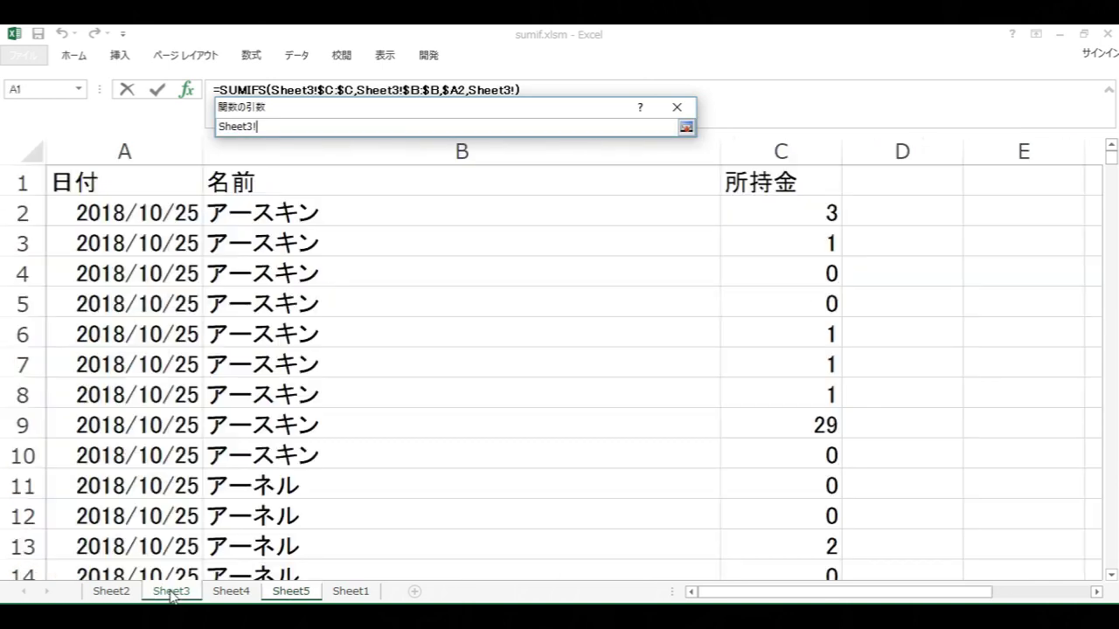
{"action": "left_click", "coordinate": [172, 591]}
{"action": "left_click", "coordinate": [161, 171]}
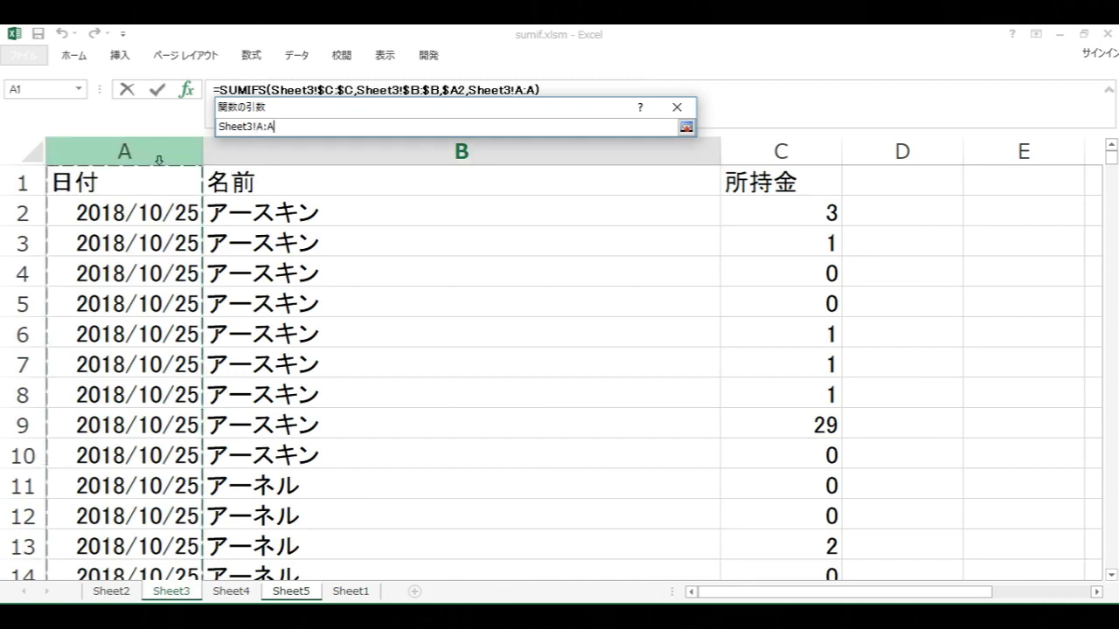
{"action": "key", "text": "F4"}
{"action": "left_click", "coordinate": [686, 128]}
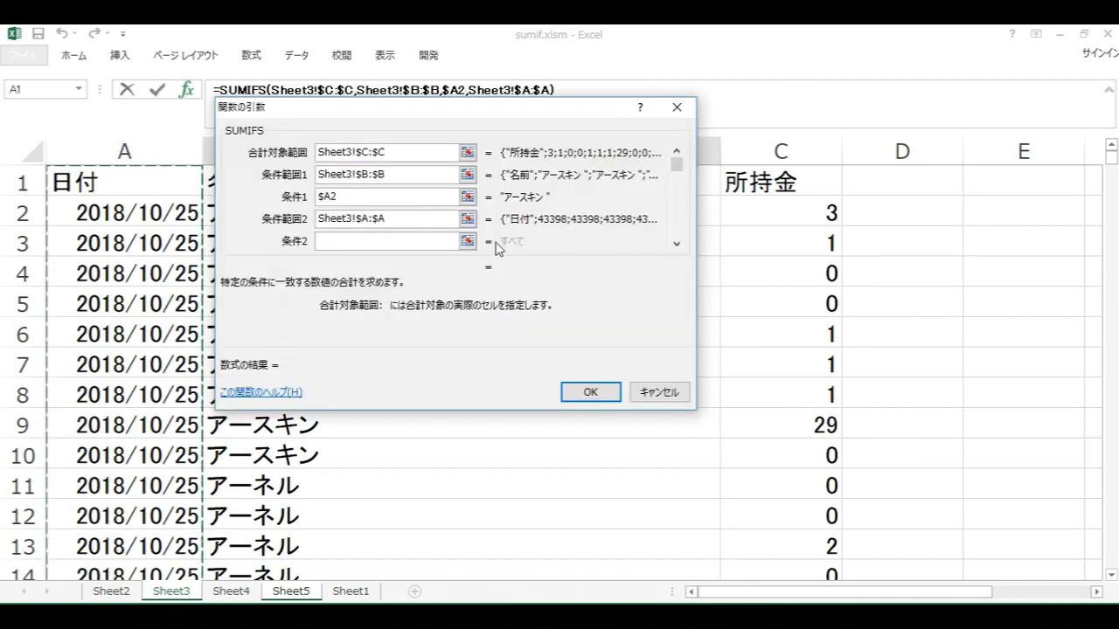
{"action": "left_click", "coordinate": [467, 242]}
{"action": "key", "text": "F4"}
{"action": "key", "text": "F4"}
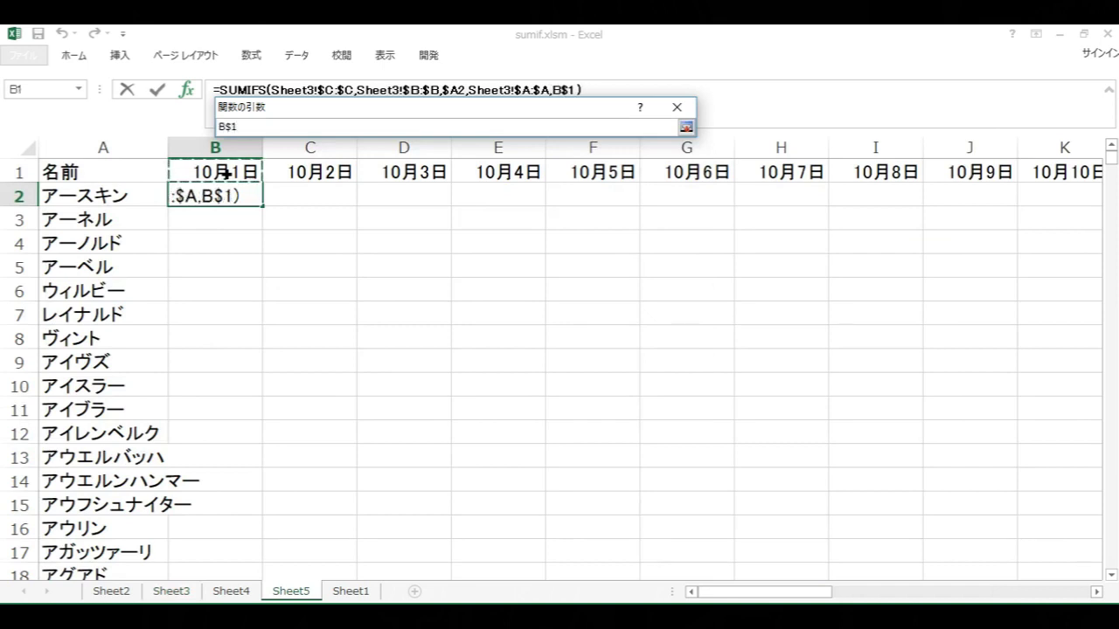
{"action": "key", "text": "Return"}
{"action": "key", "text": "Return"}
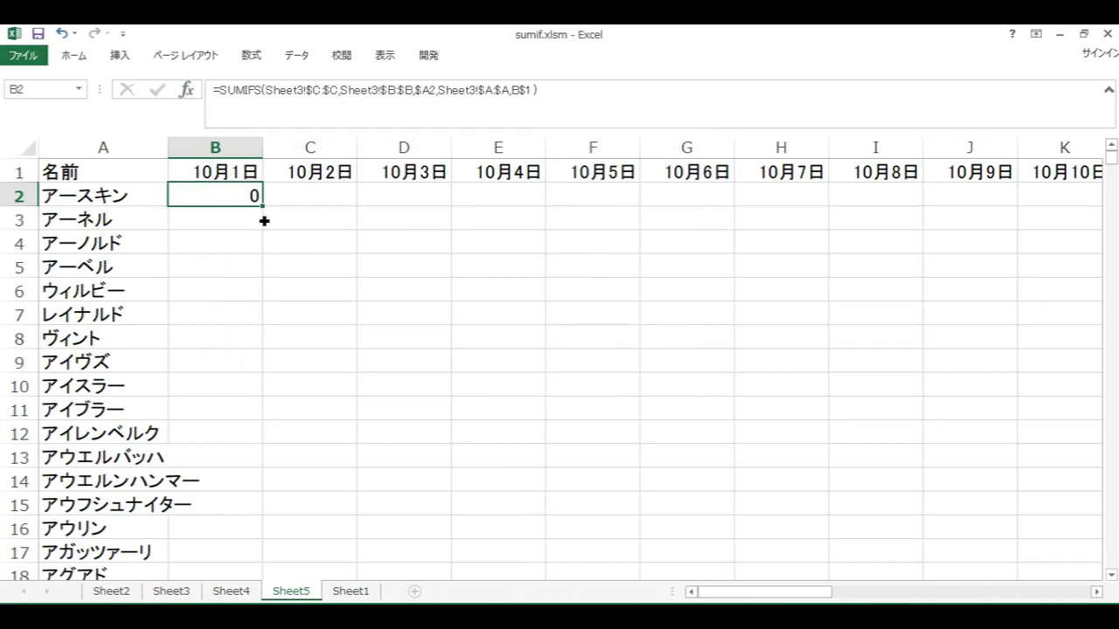
Step: Copy B2's SUMIFS across to AF2 (10月31日), then down every name row with Ctrl+D
{"action": "left_click_drag", "start_coordinate": [267, 212], "coordinate": [1011, 188]}
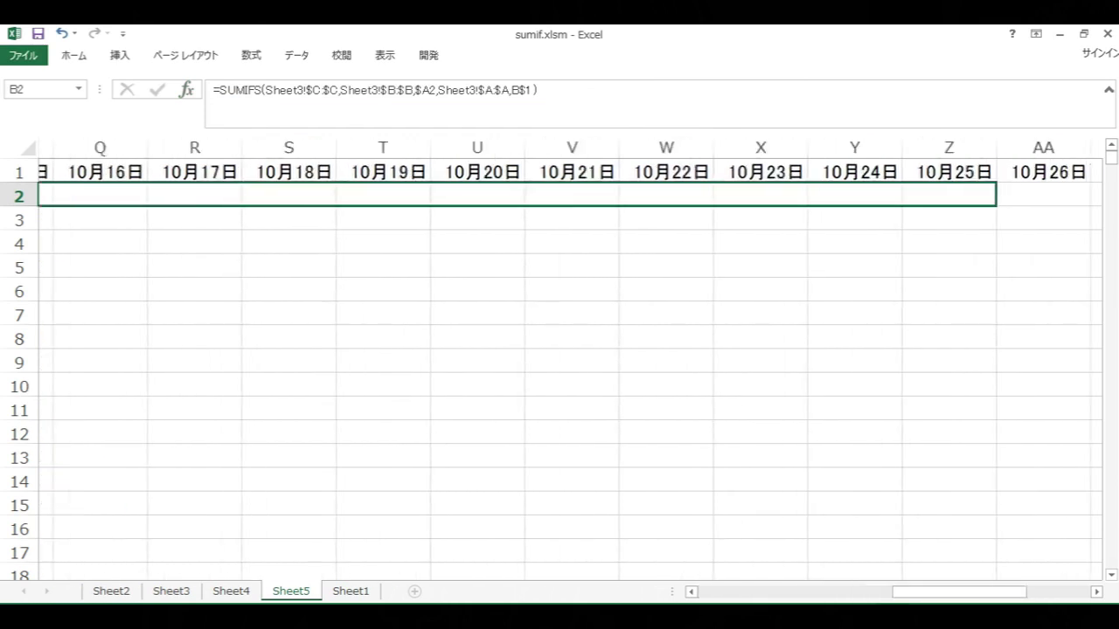
{"action": "left_click_drag", "start_coordinate": [1012, 188], "coordinate": [979, 194]}
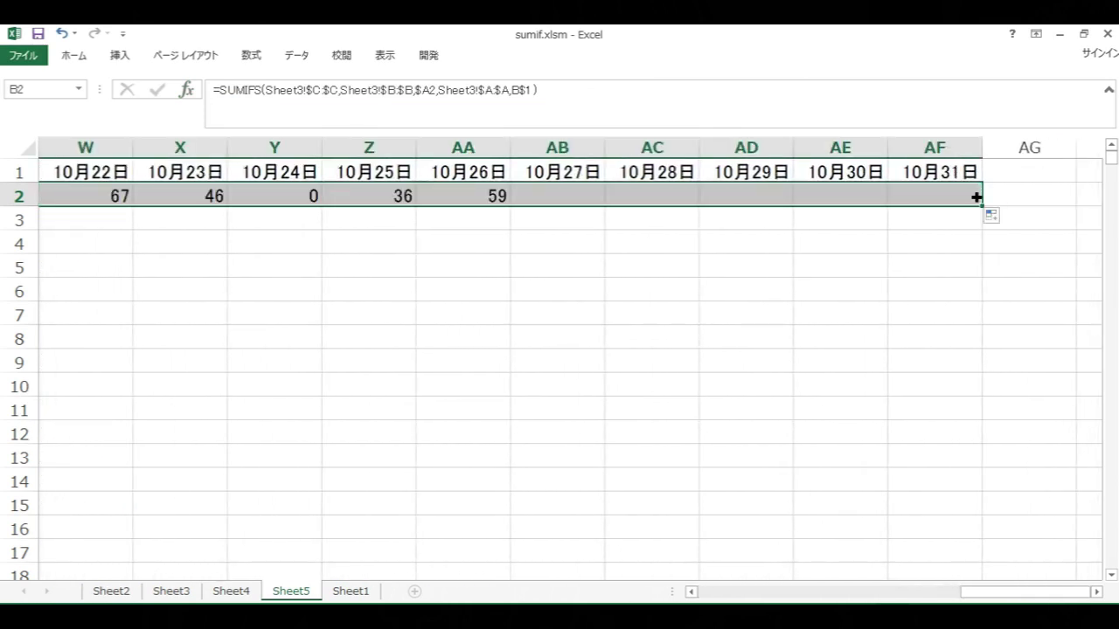
{"action": "key", "text": "ctrl+shift+Down"}
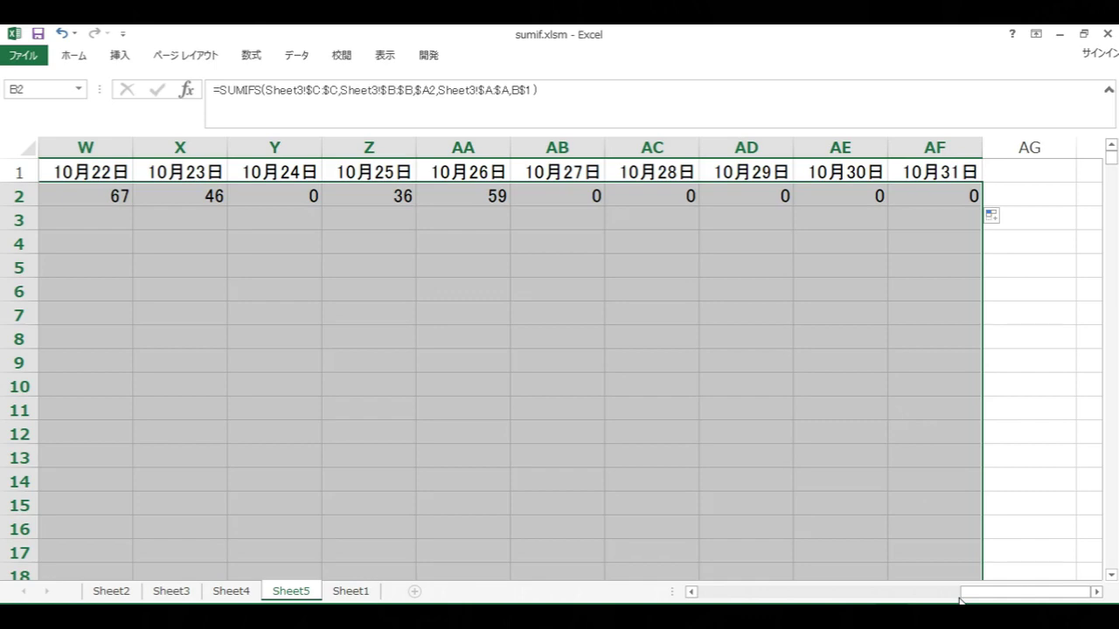
{"action": "key", "text": "ctrl+d"}
{"action": "left_click_drag", "start_coordinate": [960, 600], "coordinate": [697, 600]}
{"action": "left_click", "coordinate": [420, 431]}
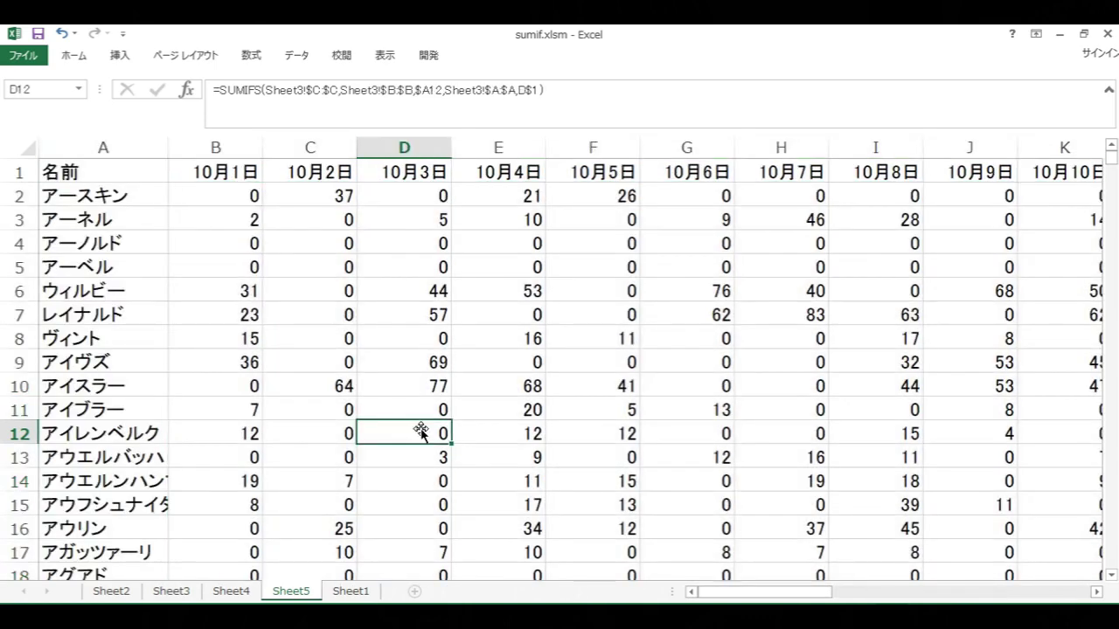
{"action": "scroll", "coordinate": [324, 394], "scroll_direction": "down", "scroll_amount": 10}
{"action": "scroll", "coordinate": [329, 395], "scroll_direction": "down", "scroll_amount": 4}
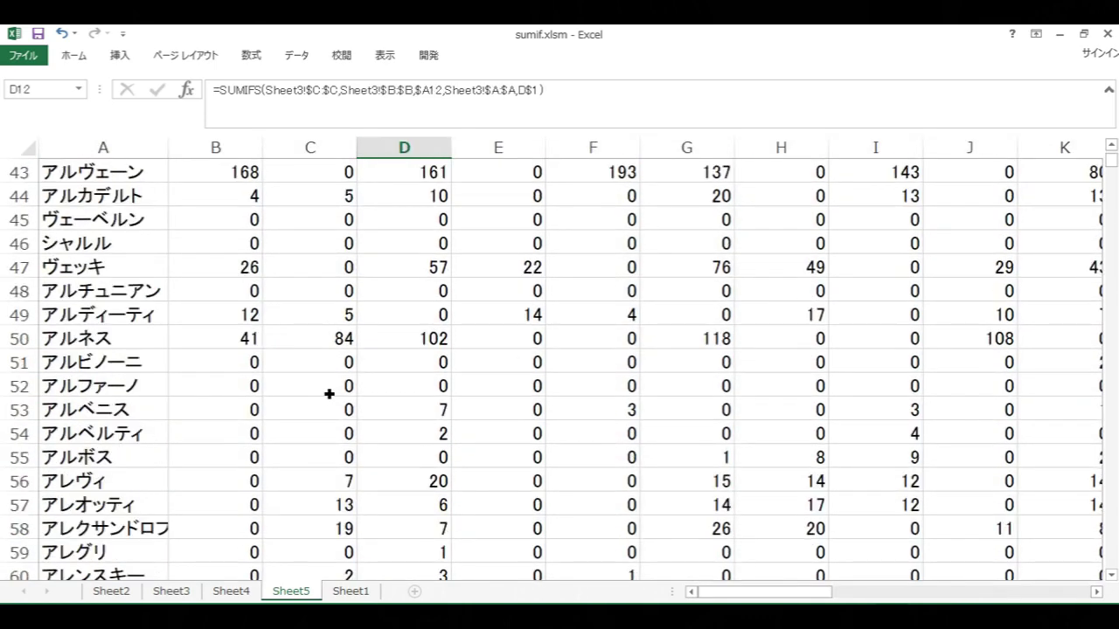
{"action": "scroll", "coordinate": [329, 394], "scroll_direction": "down", "scroll_amount": 8}
{"action": "scroll", "coordinate": [328, 394], "scroll_direction": "down", "scroll_amount": 8}
{"action": "scroll", "coordinate": [329, 394], "scroll_direction": "up", "scroll_amount": 5}
{"action": "scroll", "coordinate": [329, 394], "scroll_direction": "up", "scroll_amount": 6}
{"action": "scroll", "coordinate": [330, 394], "scroll_direction": "down", "scroll_amount": 9}
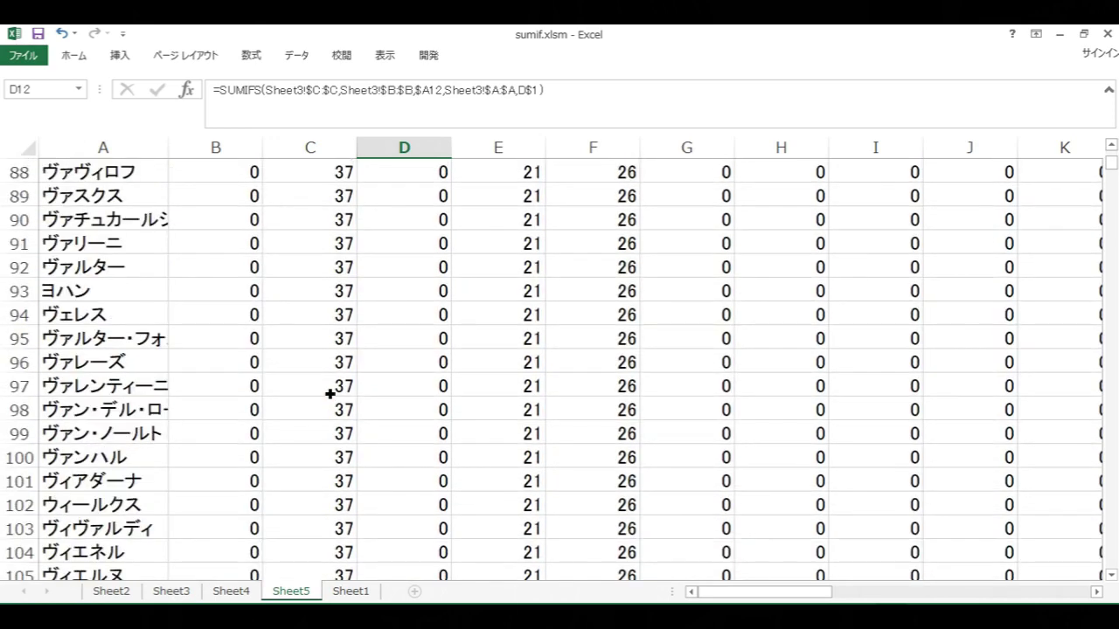
{"action": "scroll", "coordinate": [330, 394], "scroll_direction": "down", "scroll_amount": 9}
{"action": "scroll", "coordinate": [329, 395], "scroll_direction": "up", "scroll_amount": 4}
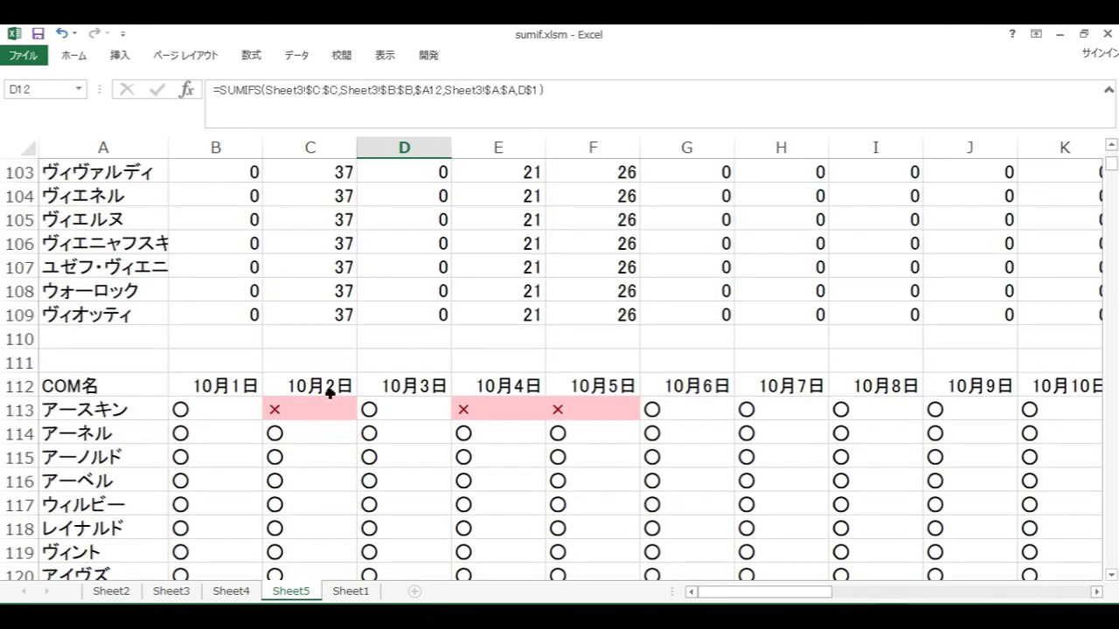
{"action": "scroll", "coordinate": [472, 416], "scroll_direction": "down", "scroll_amount": 6}
{"action": "scroll", "coordinate": [471, 416], "scroll_direction": "up", "scroll_amount": 2}
{"action": "scroll", "coordinate": [472, 416], "scroll_direction": "up", "scroll_amount": 12}
{"action": "scroll", "coordinate": [472, 416], "scroll_direction": "up", "scroll_amount": 5}
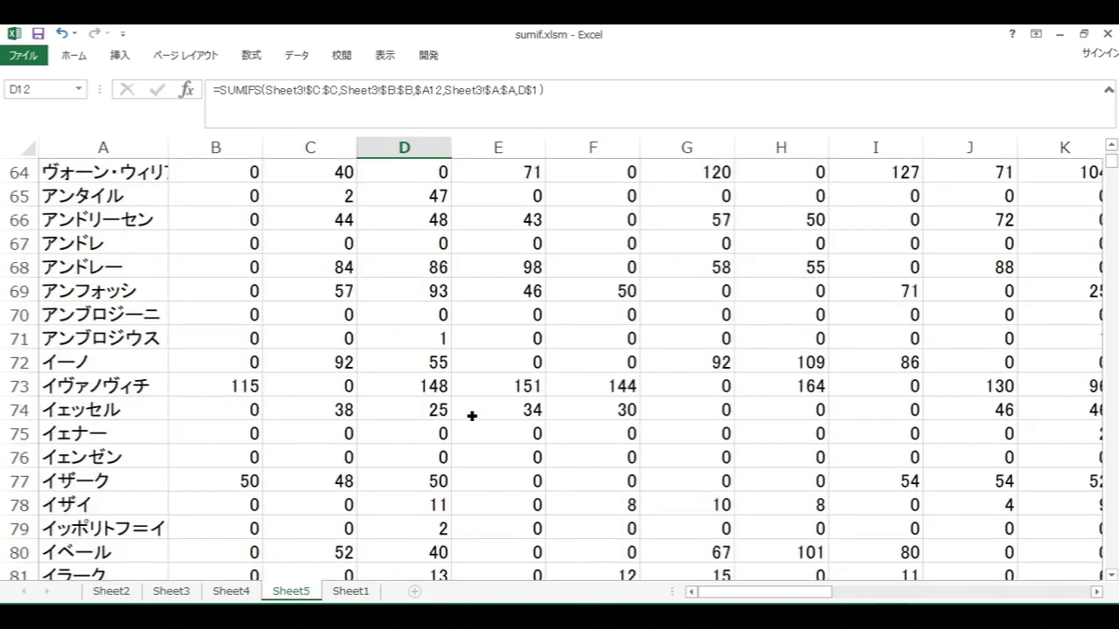
{"action": "scroll", "coordinate": [472, 416], "scroll_direction": "up", "scroll_amount": 10}
{"action": "scroll", "coordinate": [316, 326], "scroll_direction": "up", "scroll_amount": 5}
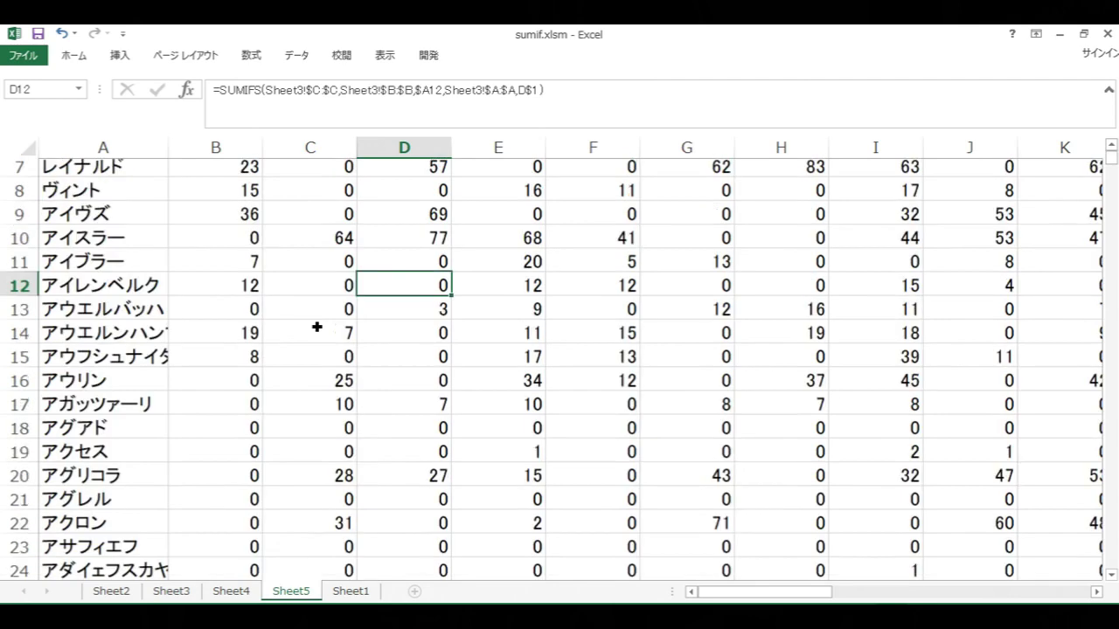
{"action": "scroll", "coordinate": [316, 327], "scroll_direction": "up", "scroll_amount": 2}
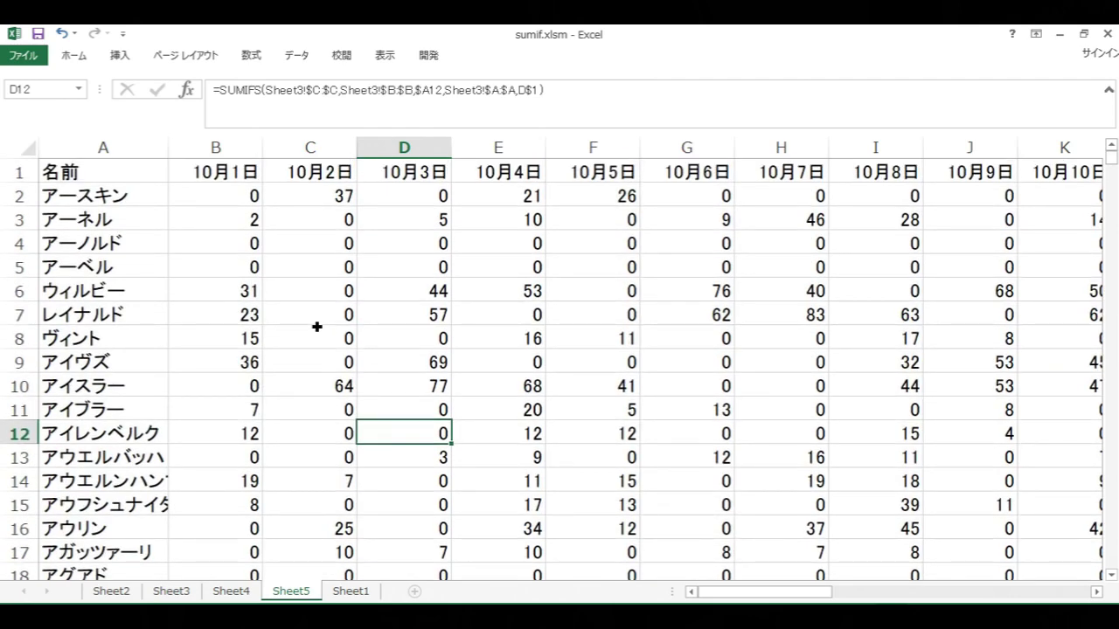
{"action": "left_click", "coordinate": [232, 592]}
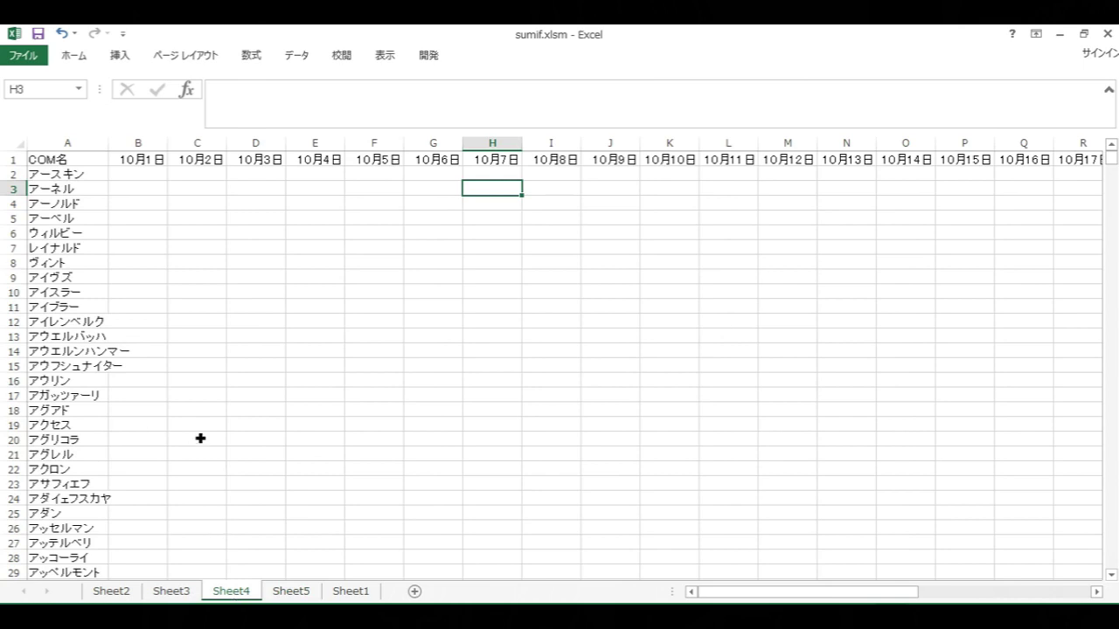
Step: Run the Sheet4.sumits macro to fill Sheet4's grid with daily totals
{"action": "left_click", "coordinate": [437, 61]}
{"action": "left_click", "coordinate": [87, 107]}
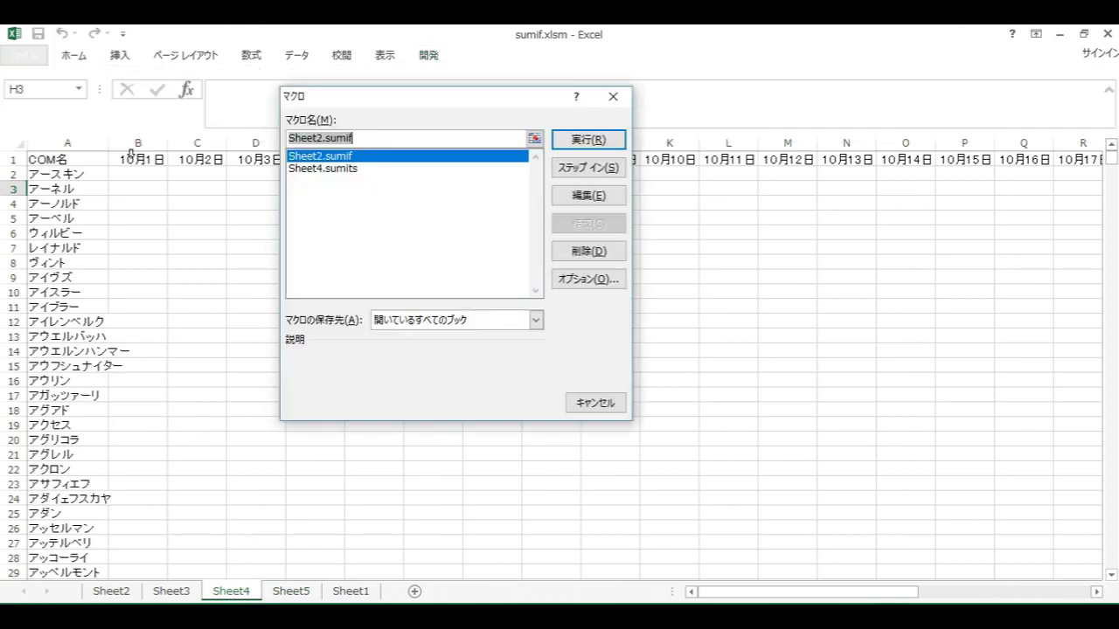
{"action": "left_click", "coordinate": [399, 169]}
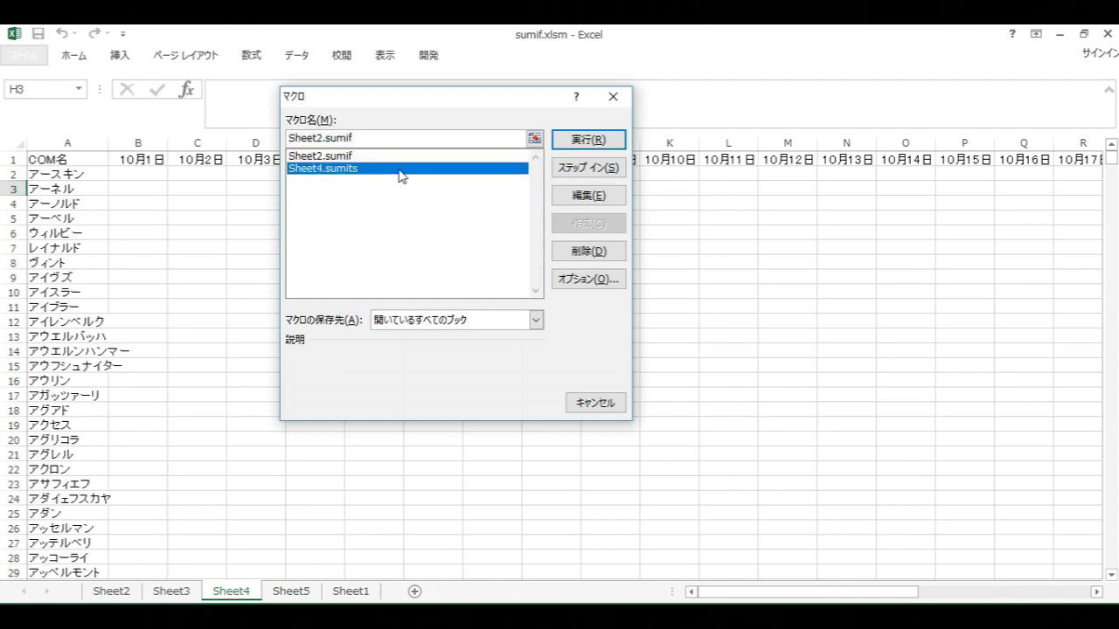
{"action": "left_click", "coordinate": [587, 139]}
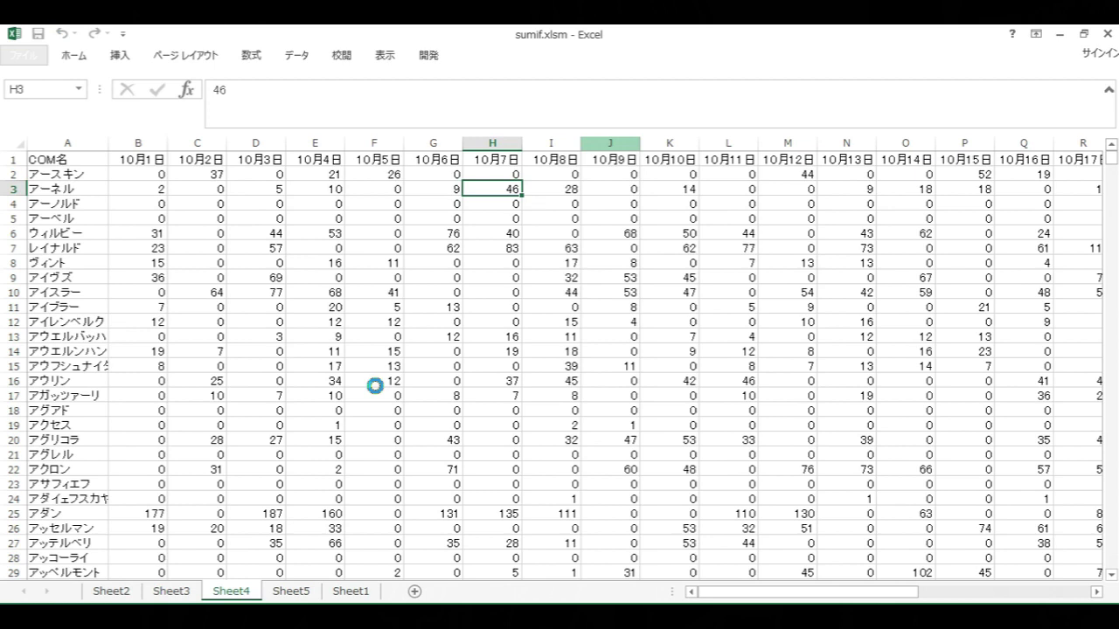
Step: Reopen the Macros list, cancel it, and launch the Visual Basic editor
{"action": "left_click", "coordinate": [428, 55]}
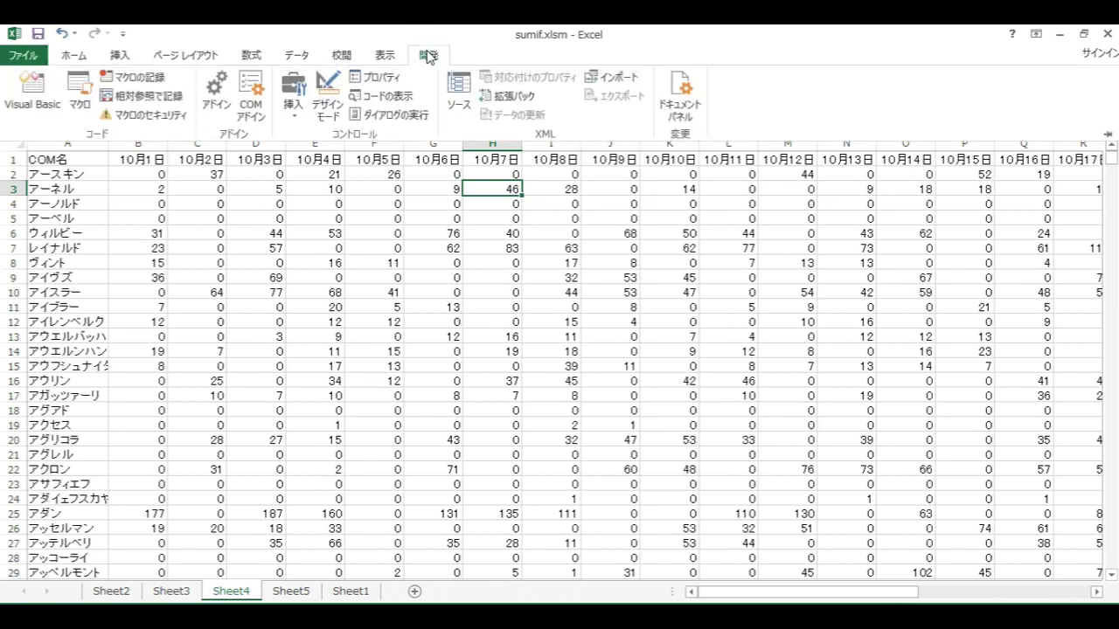
{"action": "left_click", "coordinate": [79, 98]}
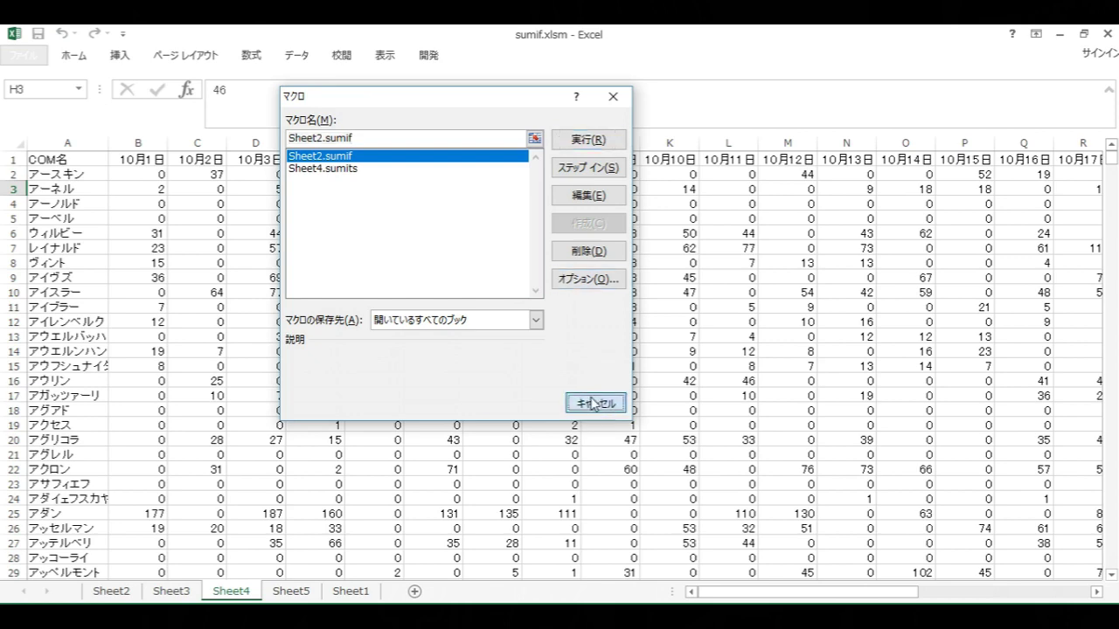
{"action": "left_click", "coordinate": [593, 398]}
{"action": "left_click", "coordinate": [430, 55]}
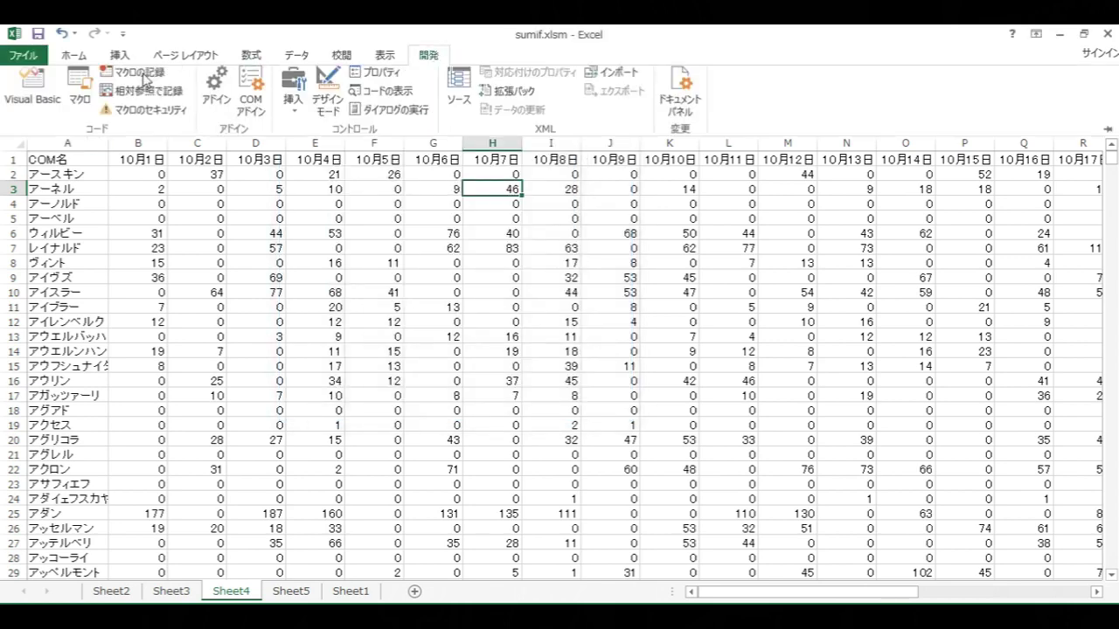
{"action": "left_click", "coordinate": [12, 101]}
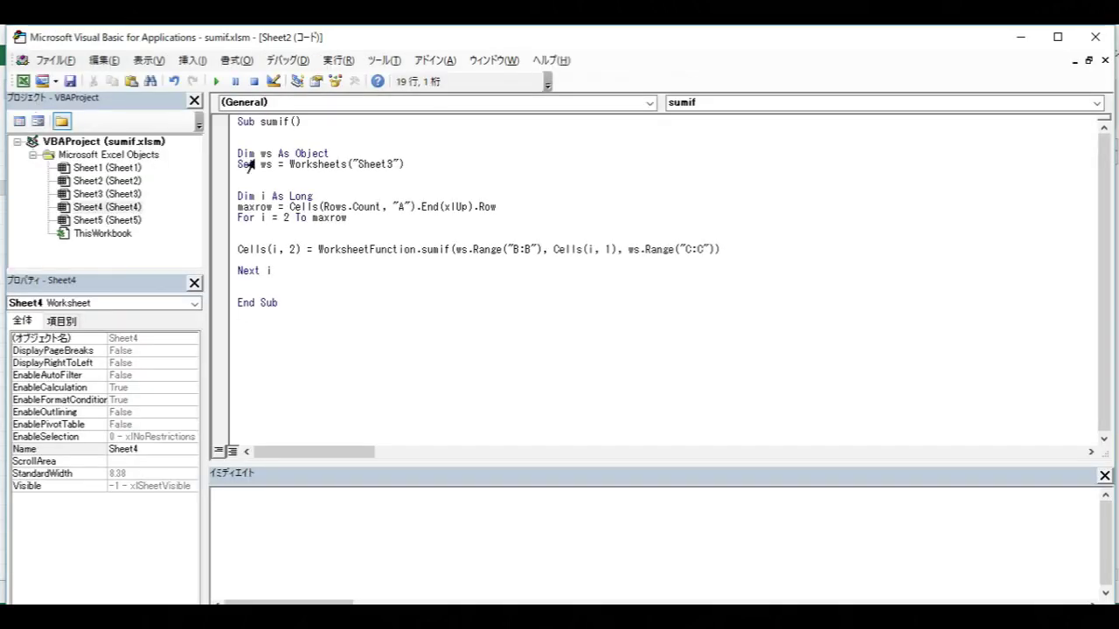
Step: Open Sheet4's code module and look over the sumits macro's SumIfs line
{"action": "double_click", "coordinate": [131, 208]}
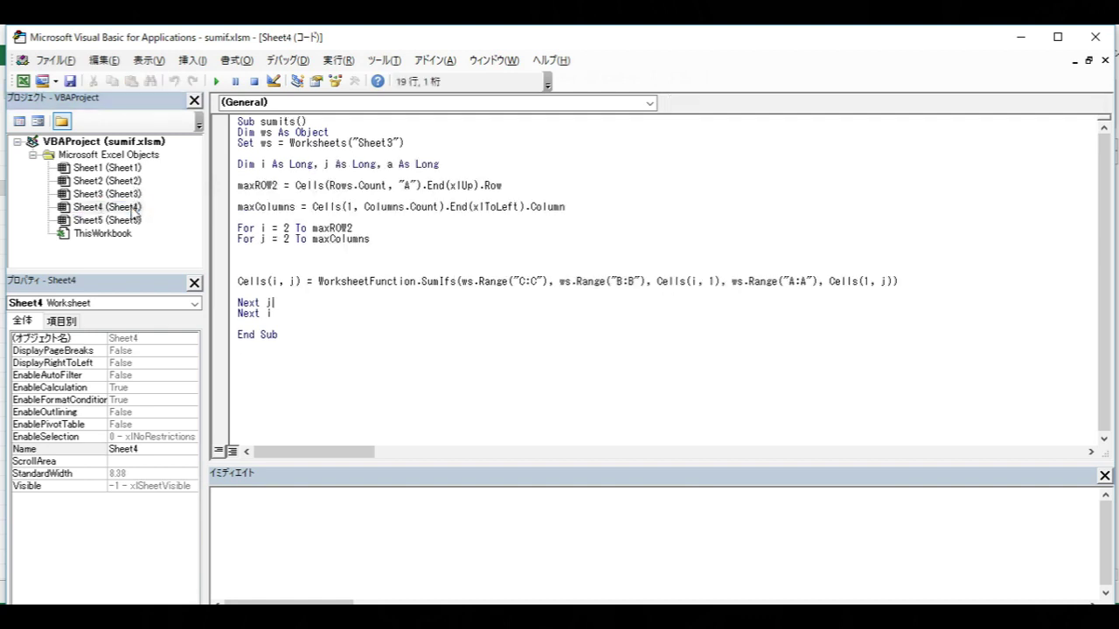
{"action": "left_click", "coordinate": [389, 208]}
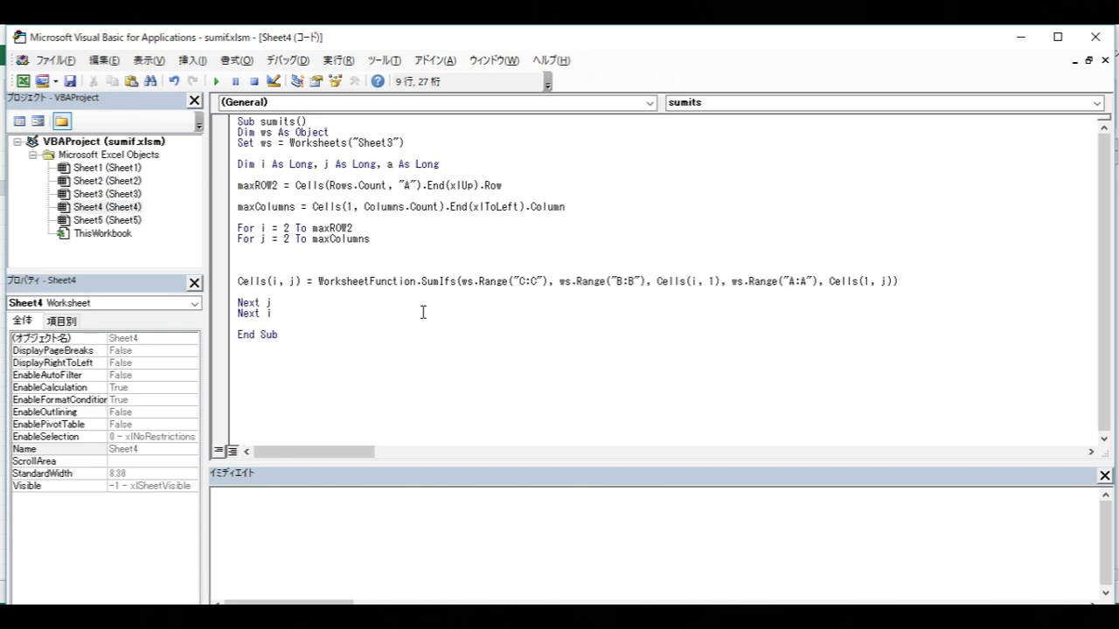
{"action": "left_click_drag", "start_coordinate": [382, 255], "coordinate": [312, 196]}
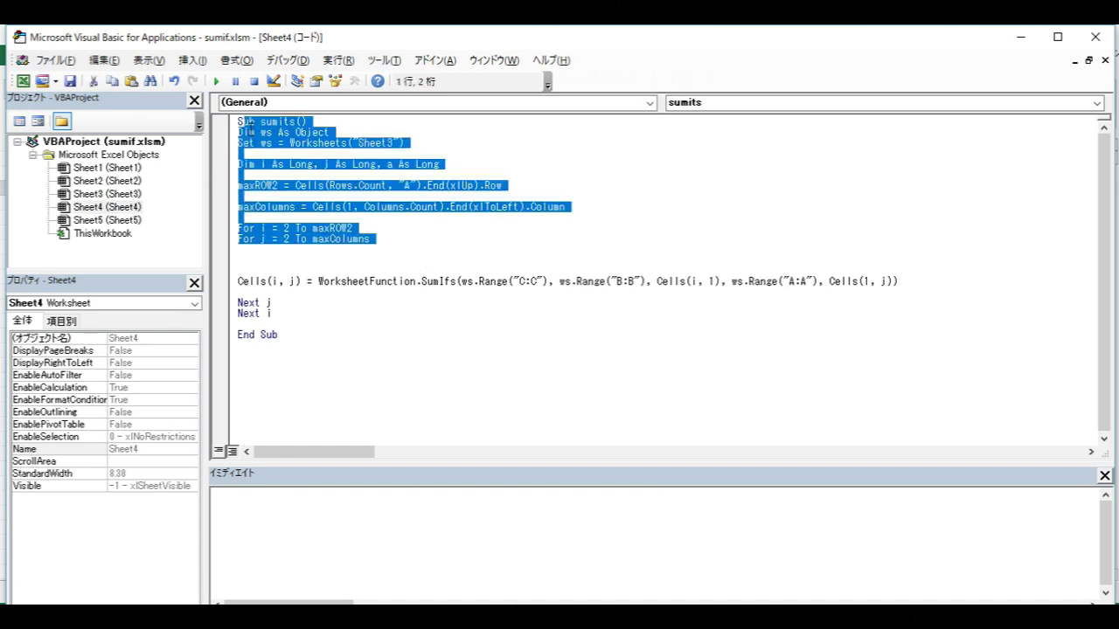
{"action": "left_click", "coordinate": [313, 187]}
{"action": "left_click_drag", "start_coordinate": [315, 282], "coordinate": [439, 284]}
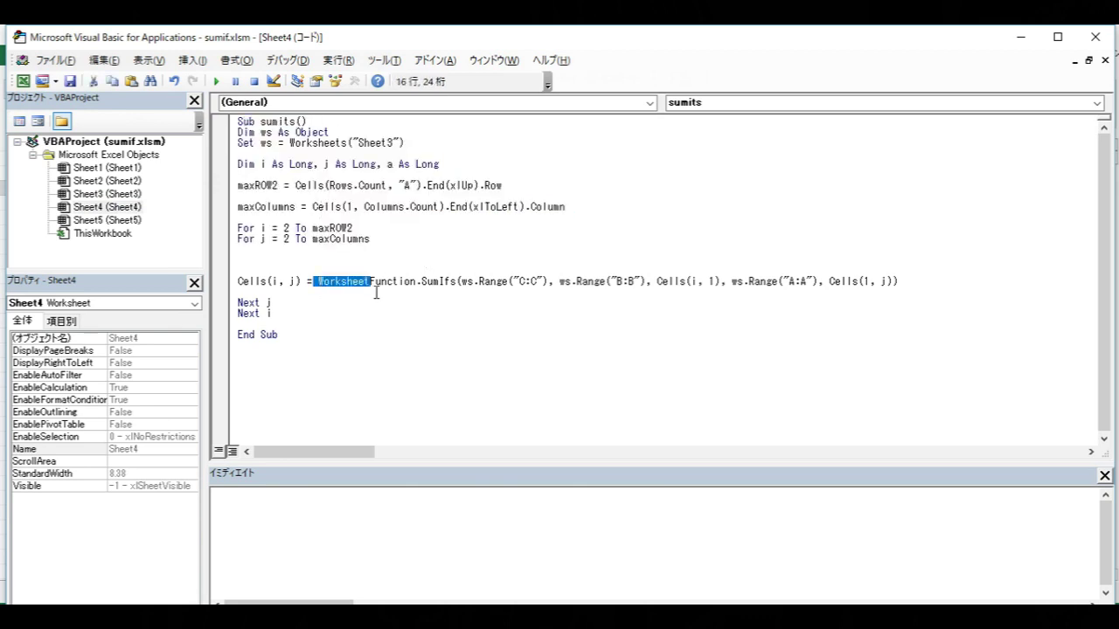
{"action": "left_click_drag", "start_coordinate": [410, 380], "coordinate": [112, 118]}
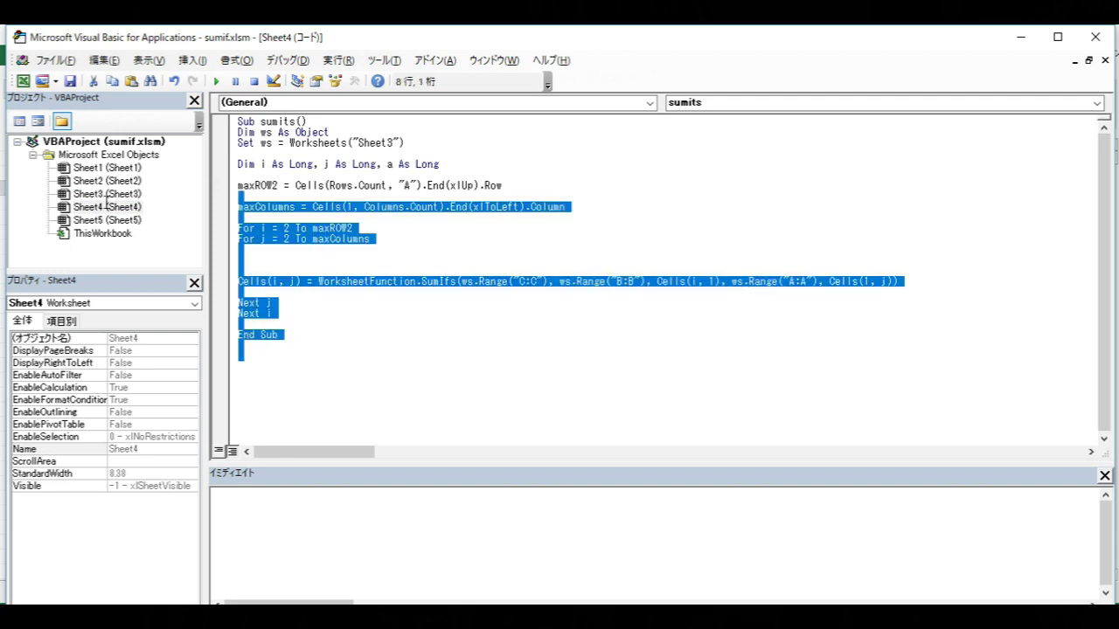
{"action": "left_click", "coordinate": [512, 341]}
Step: Select all the module's code for copying and bring up a blank Notepad
{"action": "double_click", "coordinate": [517, 345]}
{"action": "left_click", "coordinate": [517, 345]}
{"action": "key", "text": "ctrl+a"}
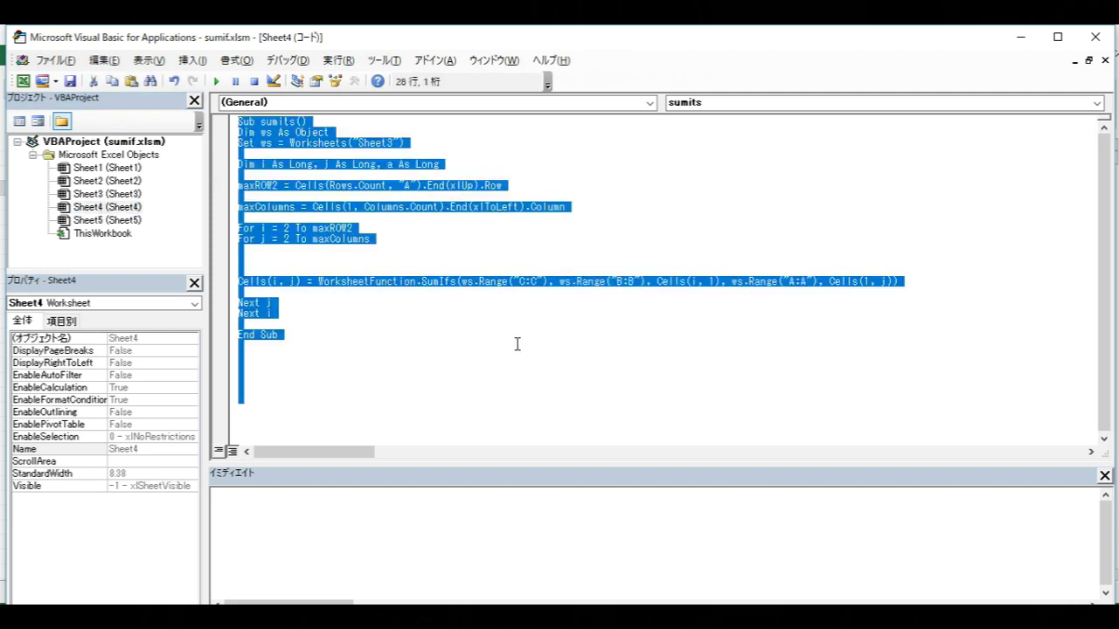
{"action": "key", "text": "alt+F11"}
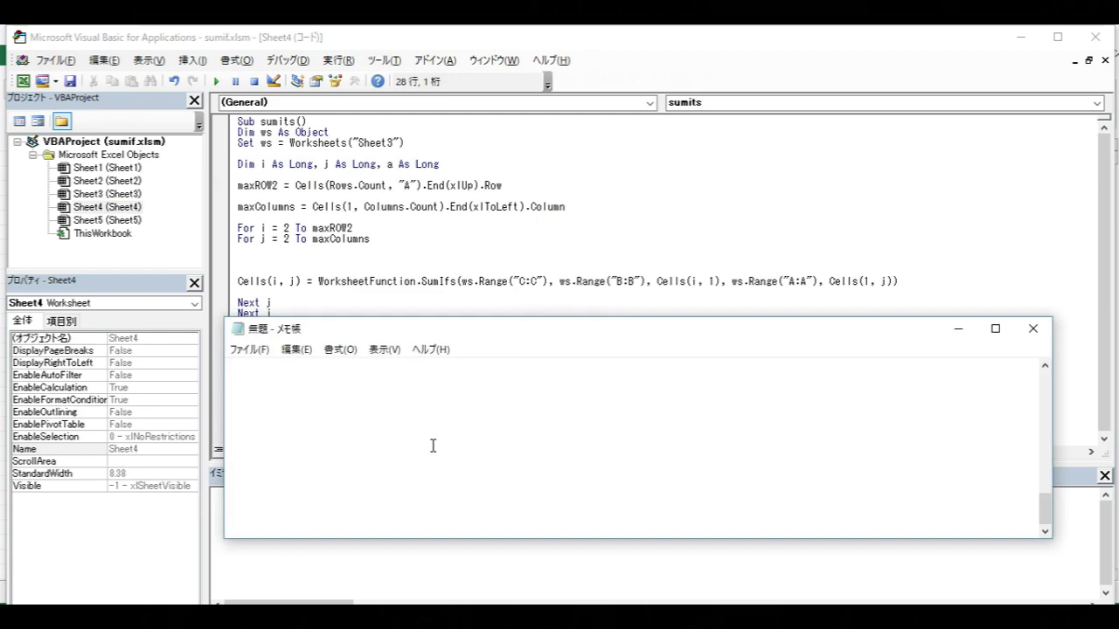
Step: Paste the sumits macro code into Notepad and maximize the window
{"action": "key", "text": "ctrl+v"}
{"action": "double_click", "coordinate": [434, 323]}
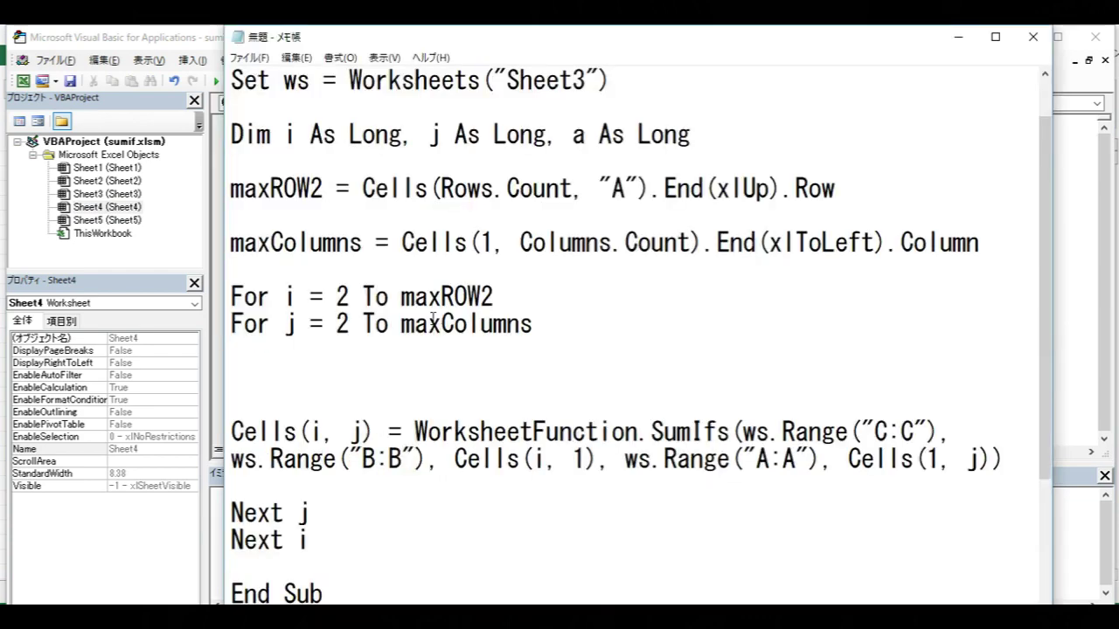
{"action": "double_click", "coordinate": [494, 46]}
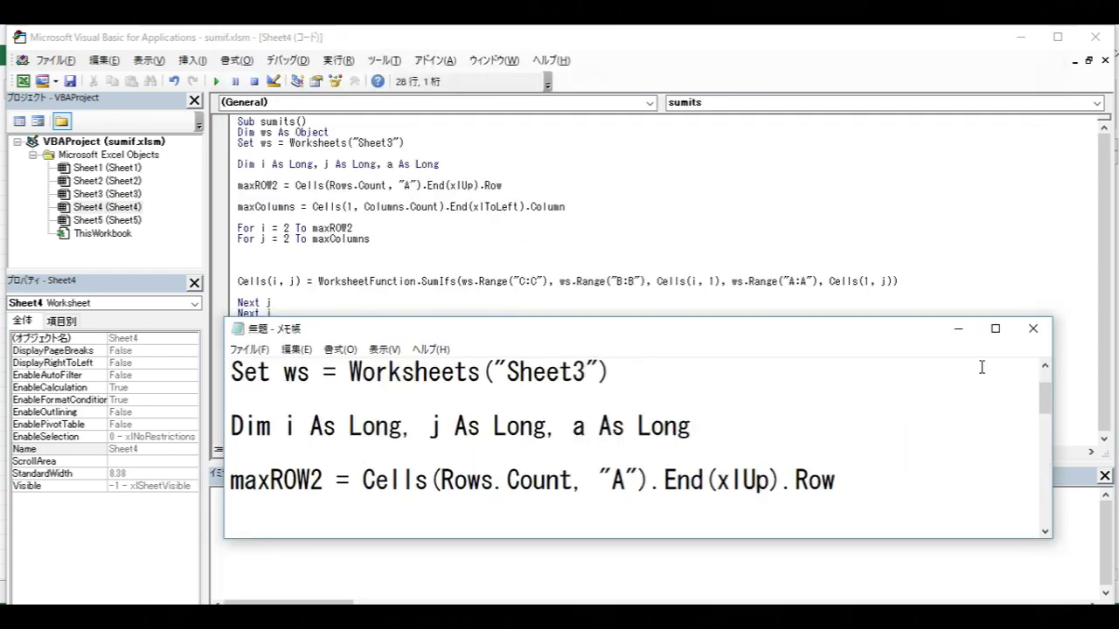
{"action": "left_click", "coordinate": [994, 330]}
Step: Review the SumIfs arguments B:B, Cells(i, 1) and Cells(1, j), then close Notepad unsaved
{"action": "left_click", "coordinate": [559, 427]}
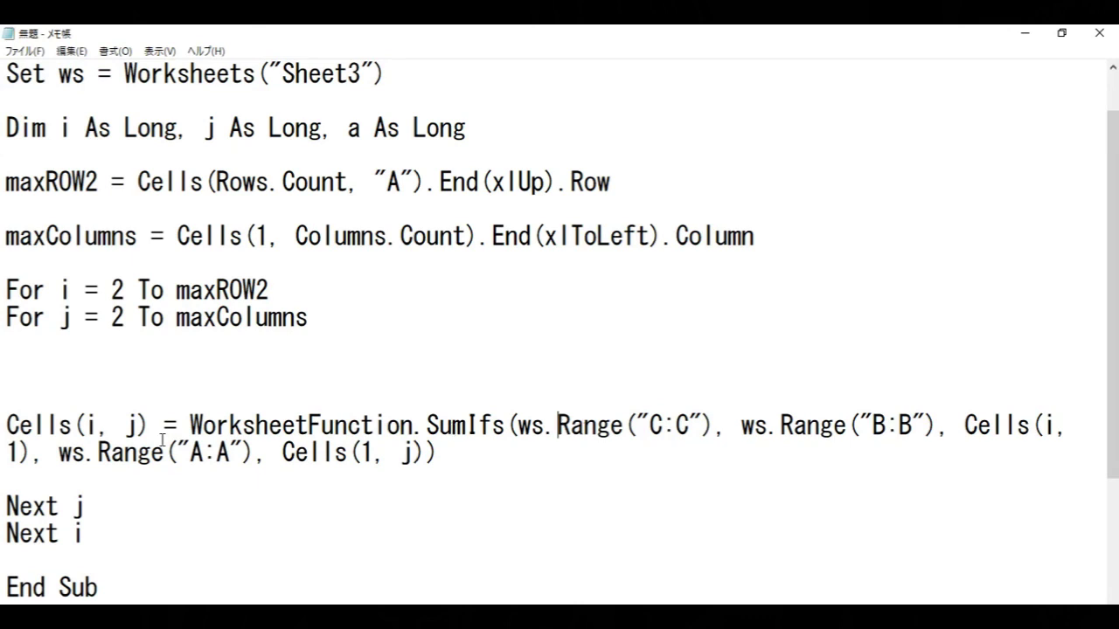
{"action": "left_click_drag", "start_coordinate": [190, 429], "coordinate": [516, 437]}
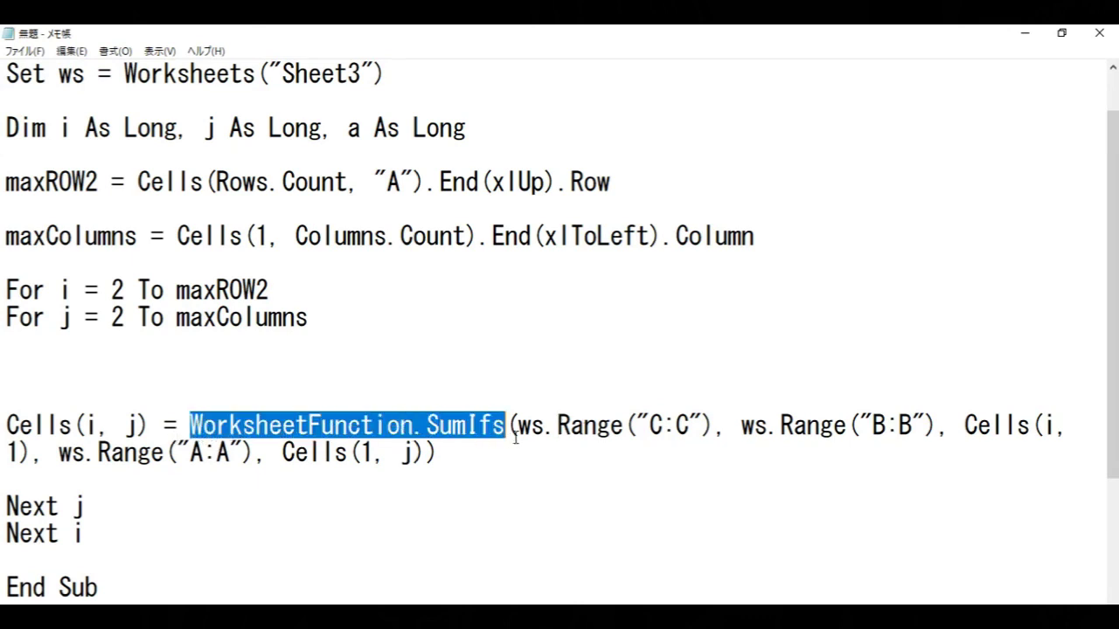
{"action": "left_click", "coordinate": [503, 437]}
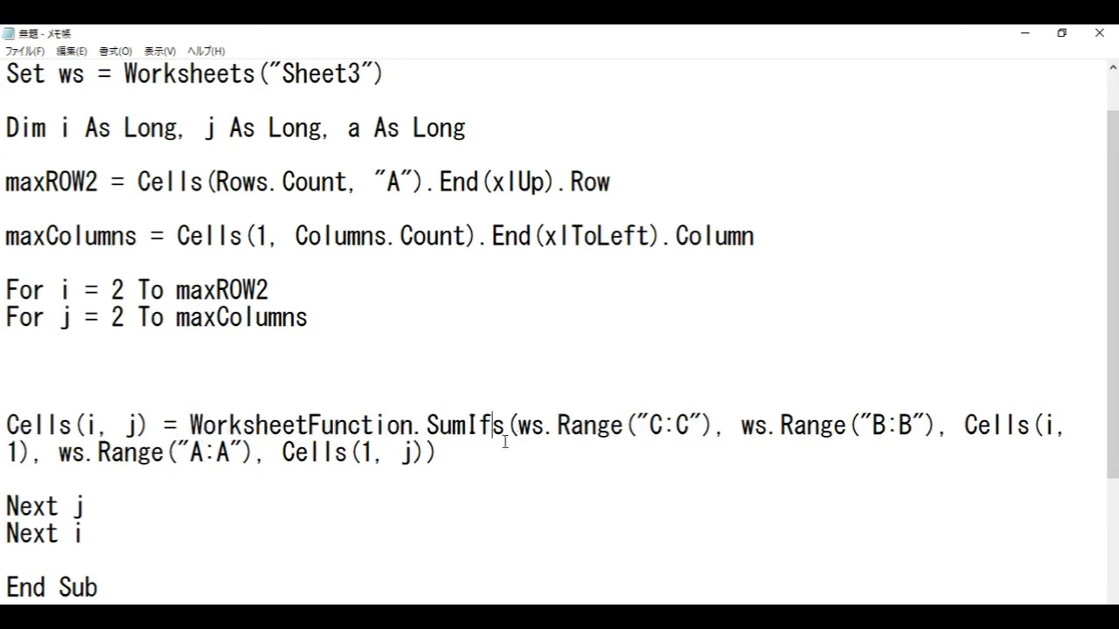
{"action": "mouse_move", "coordinate": [434, 442]}
{"action": "left_mouse_down"}
{"action": "mouse_move", "coordinate": [684, 428]}
{"action": "mouse_move", "coordinate": [718, 437]}
{"action": "left_mouse_up"}
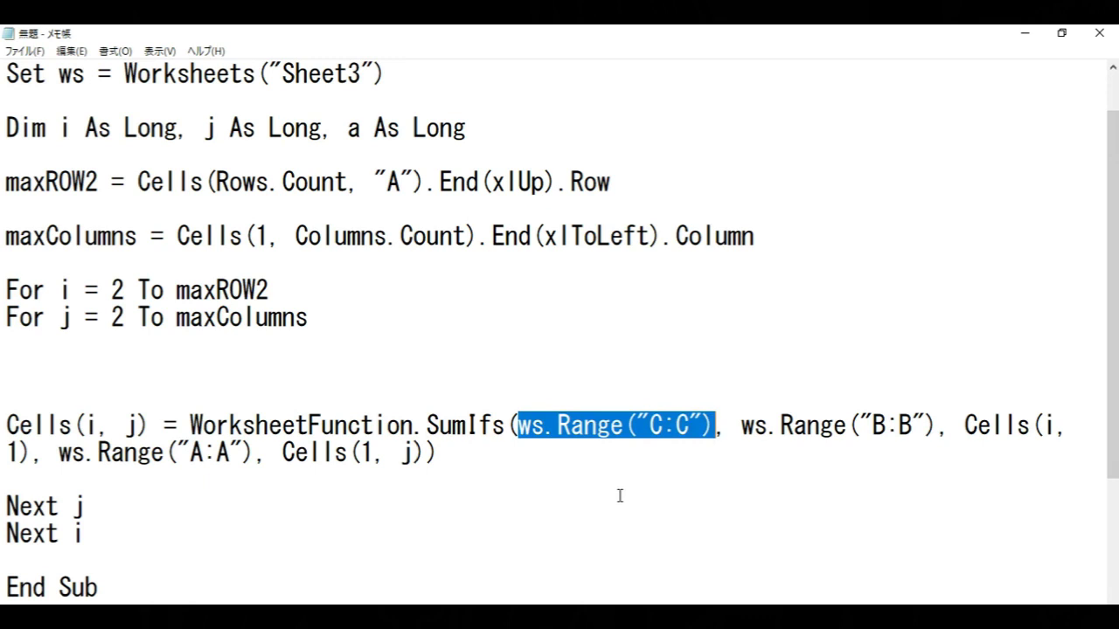
{"action": "left_click_drag", "start_coordinate": [741, 427], "coordinate": [950, 430]}
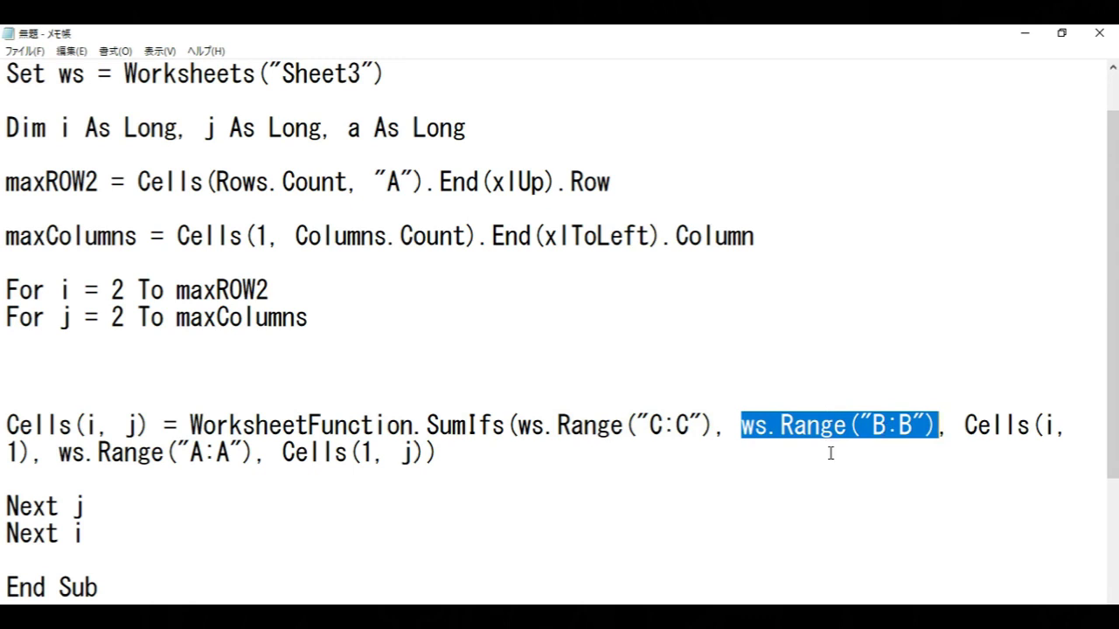
{"action": "left_click", "coordinate": [876, 434]}
{"action": "mouse_move", "coordinate": [964, 428]}
{"action": "left_mouse_down"}
{"action": "mouse_move", "coordinate": [1070, 436]}
{"action": "mouse_move", "coordinate": [40, 451]}
{"action": "mouse_move", "coordinate": [432, 463]}
{"action": "left_mouse_up"}
{"action": "left_click", "coordinate": [114, 491]}
{"action": "left_click", "coordinate": [376, 568]}
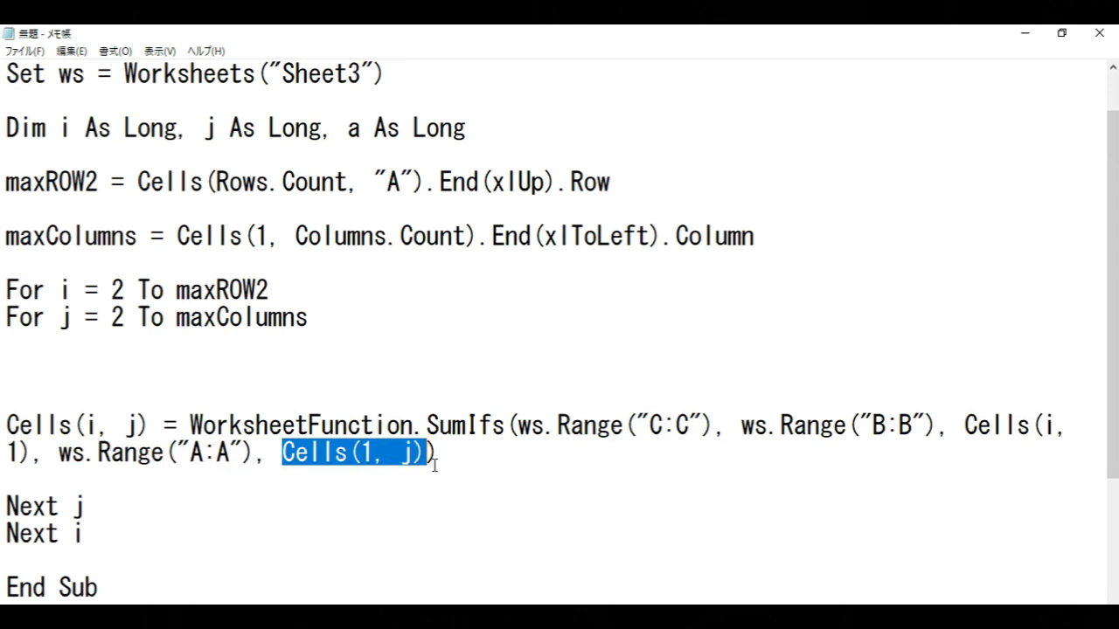
{"action": "left_click", "coordinate": [528, 516]}
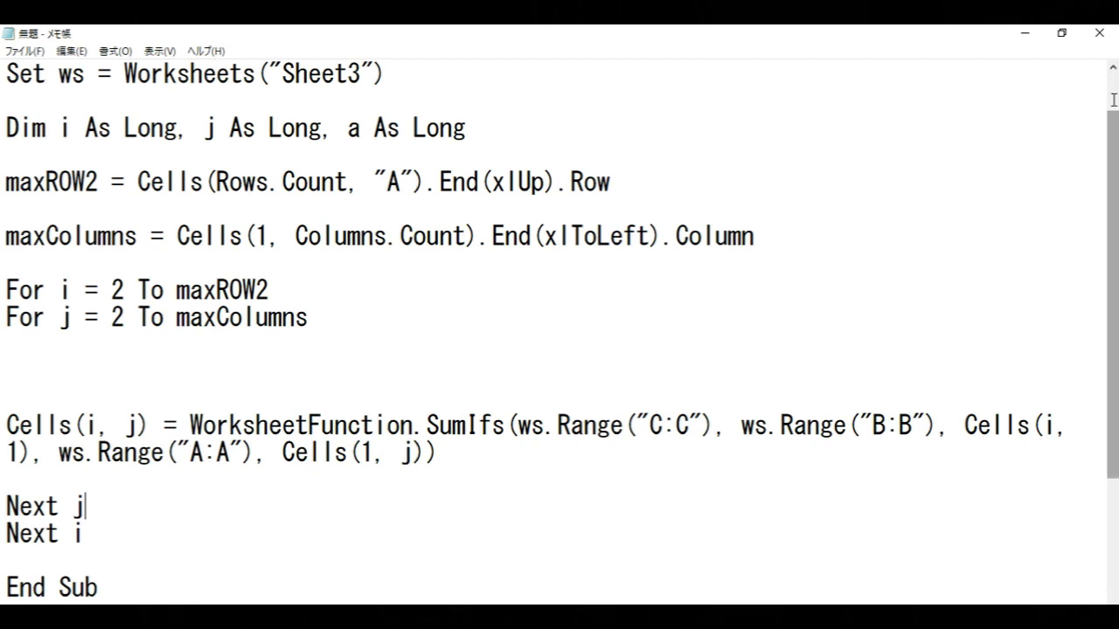
{"action": "left_click", "coordinate": [1099, 32]}
{"action": "left_click", "coordinate": [577, 332]}
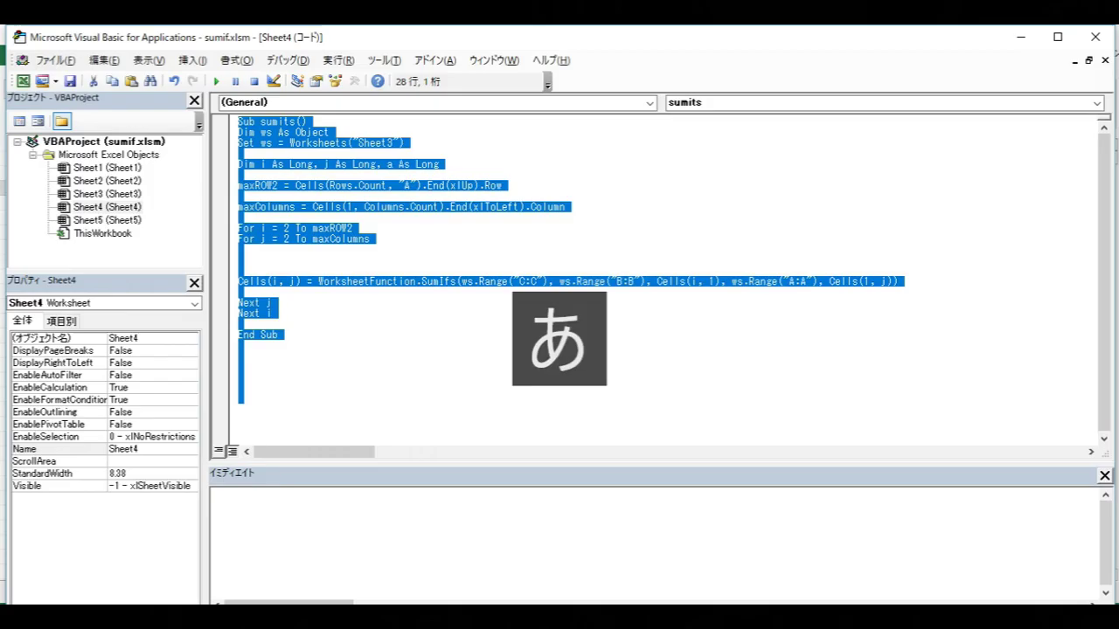
Step: Close the code editor, check the total in G14, and compare it with Sheet5's totals
{"action": "left_click", "coordinate": [1095, 37]}
{"action": "left_click", "coordinate": [458, 354]}
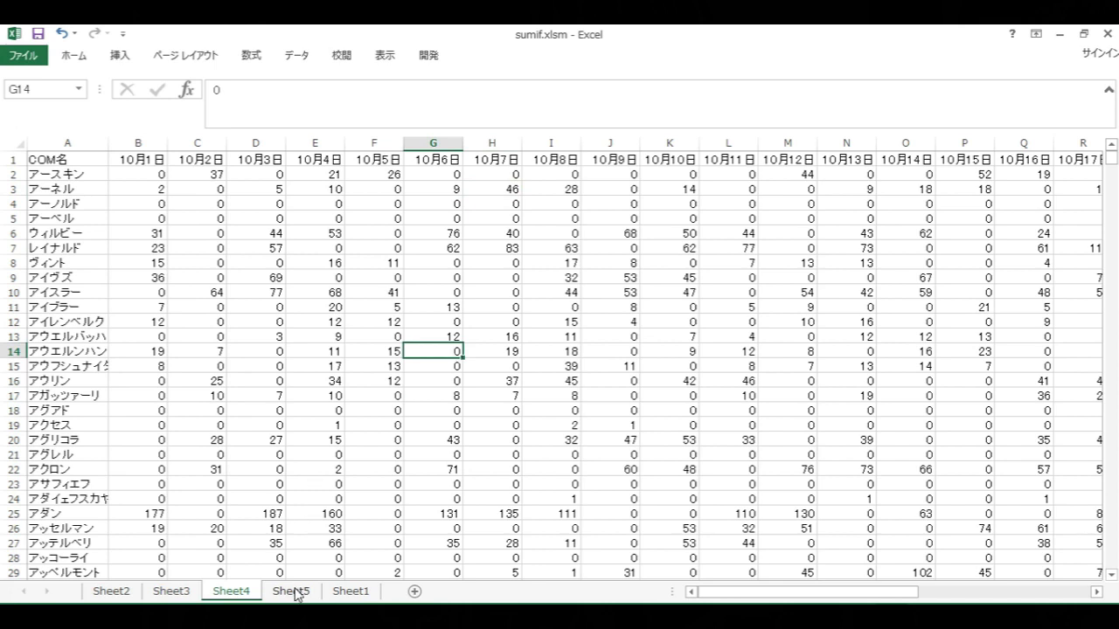
{"action": "left_click", "coordinate": [297, 592]}
{"action": "scroll", "coordinate": [313, 522], "scroll_direction": "down", "scroll_amount": 3}
{"action": "scroll", "coordinate": [313, 521], "scroll_direction": "down", "scroll_amount": 3}
{"action": "scroll", "coordinate": [313, 522], "scroll_direction": "down", "scroll_amount": 6}
{"action": "scroll", "coordinate": [313, 522], "scroll_direction": "down", "scroll_amount": 8}
{"action": "scroll", "coordinate": [312, 521], "scroll_direction": "down", "scroll_amount": 9}
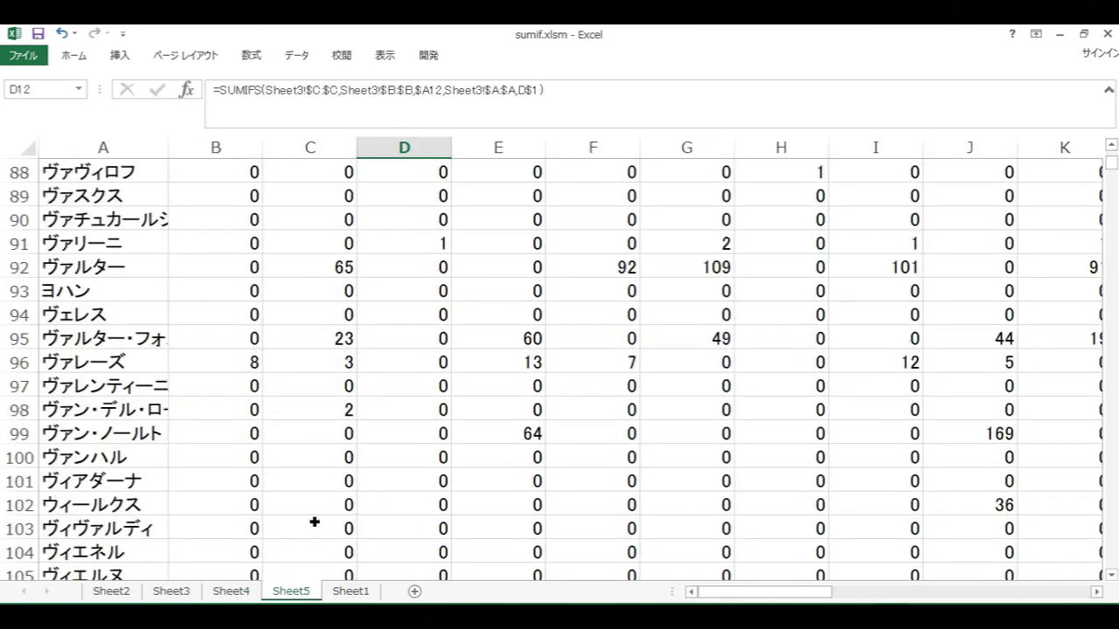
{"action": "scroll", "coordinate": [313, 522], "scroll_direction": "down", "scroll_amount": 10}
{"action": "scroll", "coordinate": [313, 521], "scroll_direction": "up", "scroll_amount": 4}
{"action": "scroll", "coordinate": [312, 521], "scroll_direction": "up", "scroll_amount": 5}
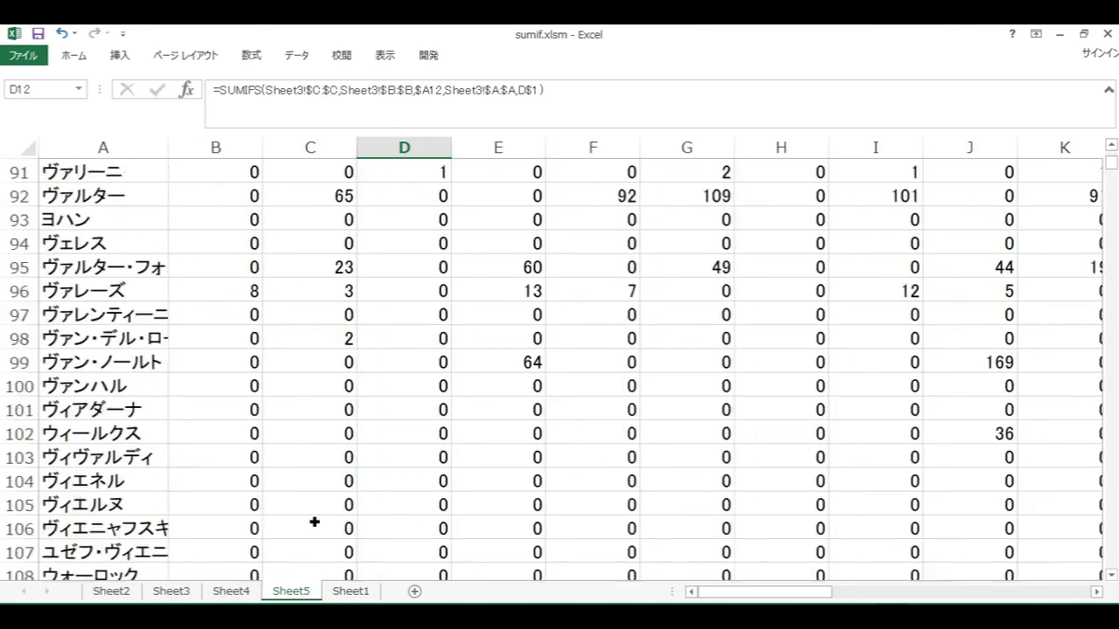
{"action": "scroll", "coordinate": [313, 522], "scroll_direction": "up", "scroll_amount": 1}
Step: On Sheet4, delete all totals from B2 down to the last name and across to the last date
{"action": "left_click", "coordinate": [241, 591]}
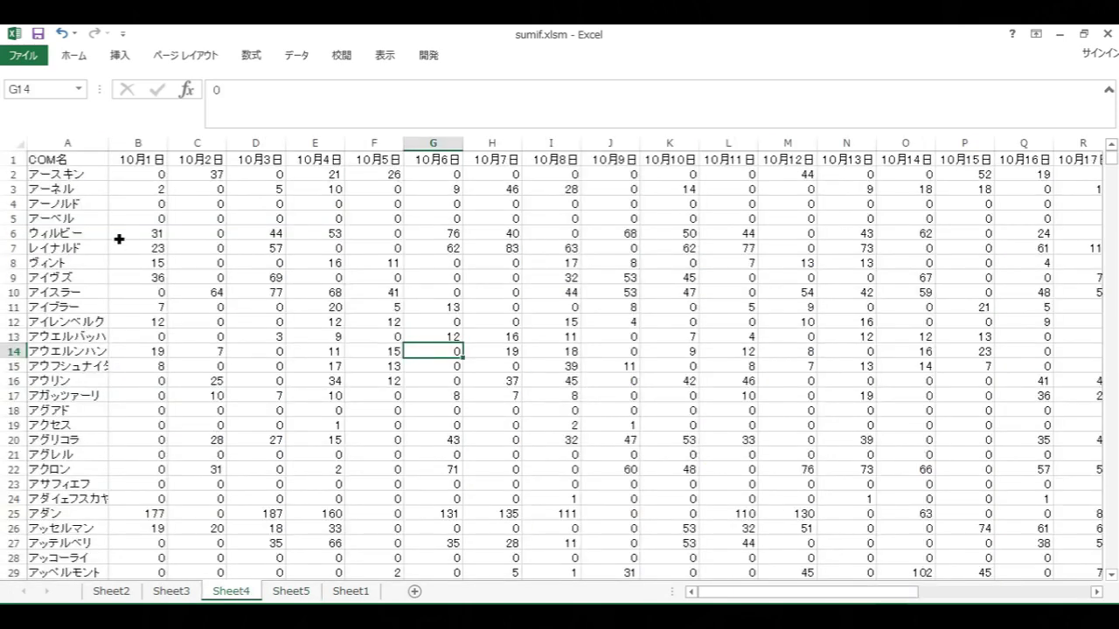
{"action": "left_click", "coordinate": [153, 180]}
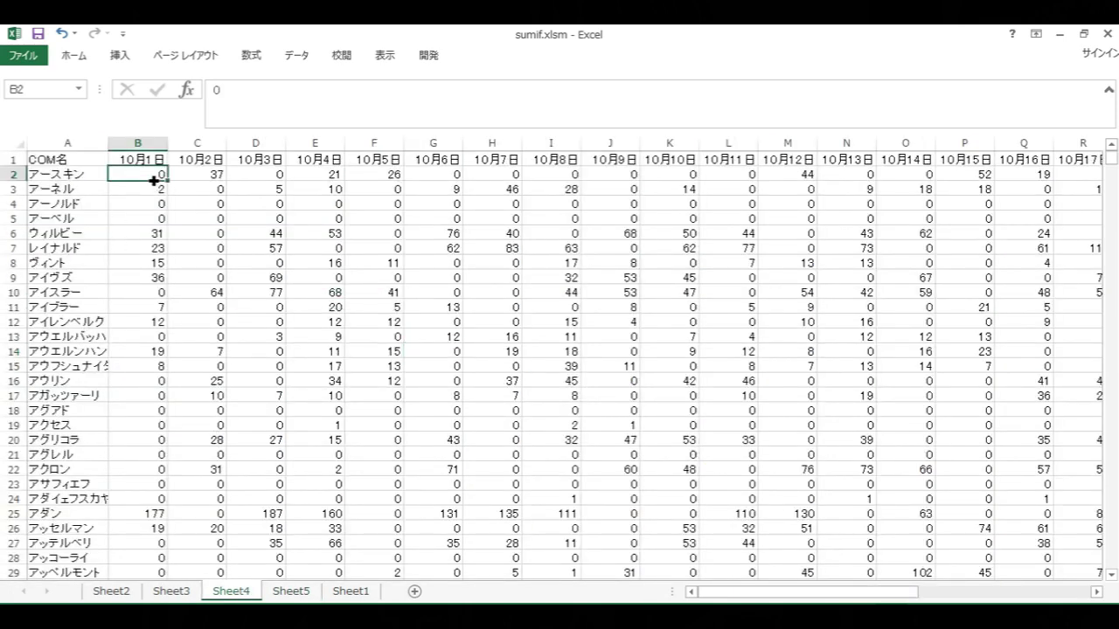
{"action": "key", "text": "ctrl+shift+Down"}
{"action": "key", "text": "ctrl+shift+Right"}
{"action": "key", "text": "Delete"}
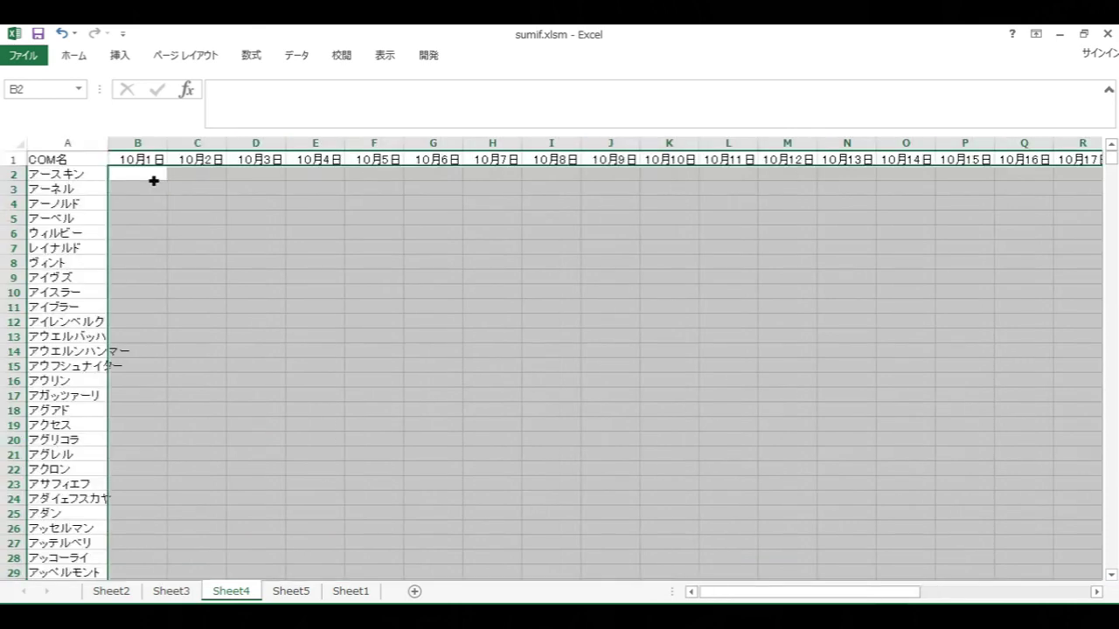
{"action": "left_click", "coordinate": [270, 278]}
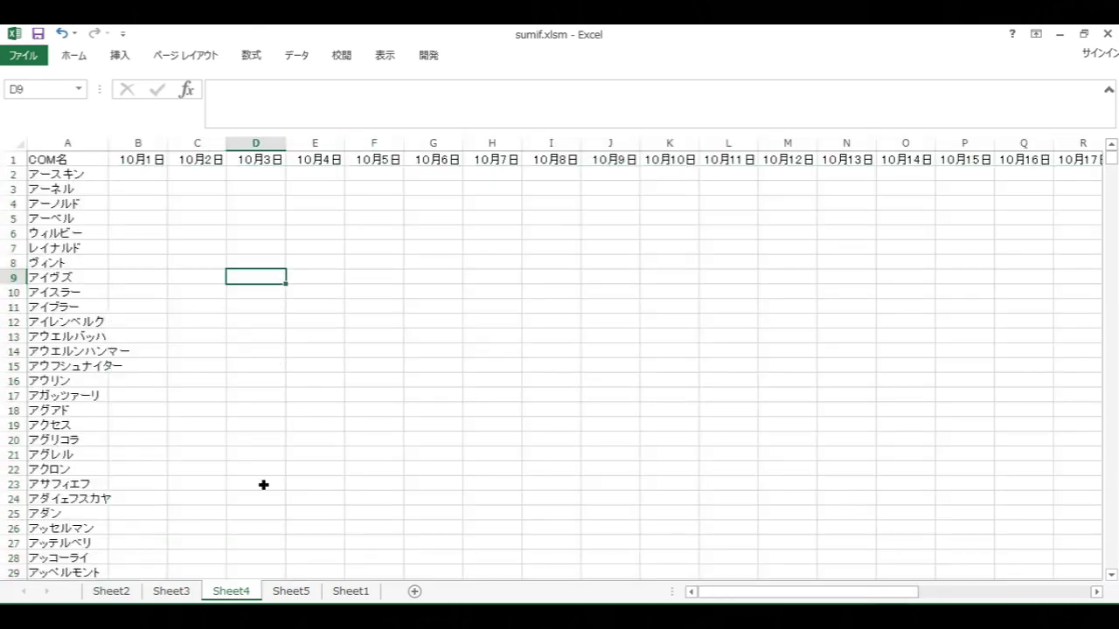
Step: Scroll through Sheet5's ○/× check grid to review the results
{"action": "left_click", "coordinate": [289, 592]}
{"action": "scroll", "coordinate": [297, 442], "scroll_direction": "down", "scroll_amount": 10}
{"action": "scroll", "coordinate": [297, 442], "scroll_direction": "down", "scroll_amount": 3}
{"action": "scroll", "coordinate": [297, 442], "scroll_direction": "down", "scroll_amount": 3}
{"action": "scroll", "coordinate": [296, 442], "scroll_direction": "down", "scroll_amount": 3}
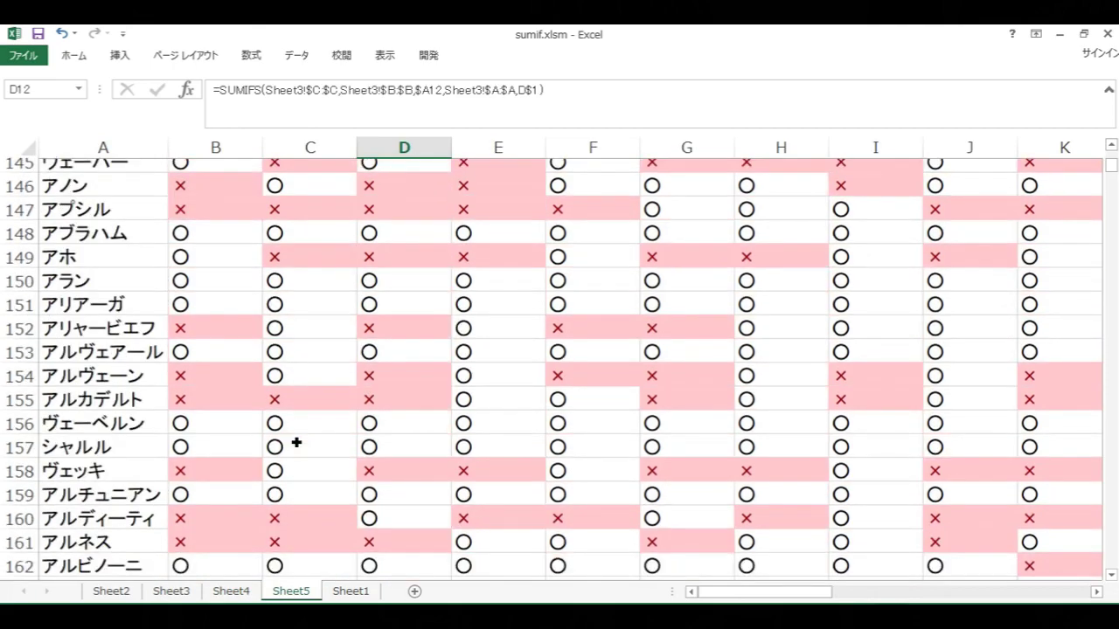
{"action": "scroll", "coordinate": [296, 442], "scroll_direction": "down", "scroll_amount": 4}
{"action": "scroll", "coordinate": [296, 442], "scroll_direction": "up", "scroll_amount": 5}
{"action": "scroll", "coordinate": [296, 442], "scroll_direction": "up", "scroll_amount": 7}
{"action": "scroll", "coordinate": [296, 443], "scroll_direction": "up", "scroll_amount": 11}
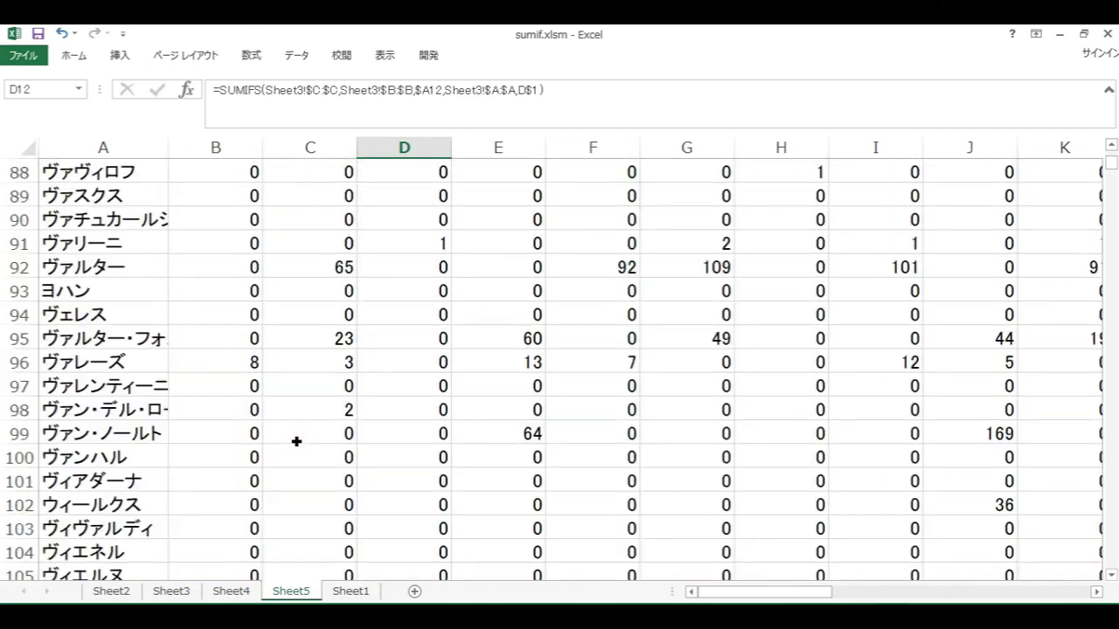
{"action": "scroll", "coordinate": [296, 443], "scroll_direction": "down", "scroll_amount": 5}
{"action": "scroll", "coordinate": [296, 443], "scroll_direction": "down", "scroll_amount": 5}
{"action": "scroll", "coordinate": [297, 442], "scroll_direction": "up", "scroll_amount": 8}
{"action": "scroll", "coordinate": [296, 442], "scroll_direction": "up", "scroll_amount": 4}
{"action": "scroll", "coordinate": [312, 410], "scroll_direction": "up", "scroll_amount": 6}
{"action": "scroll", "coordinate": [339, 467], "scroll_direction": "down", "scroll_amount": 12}
{"action": "scroll", "coordinate": [339, 467], "scroll_direction": "down", "scroll_amount": 5}
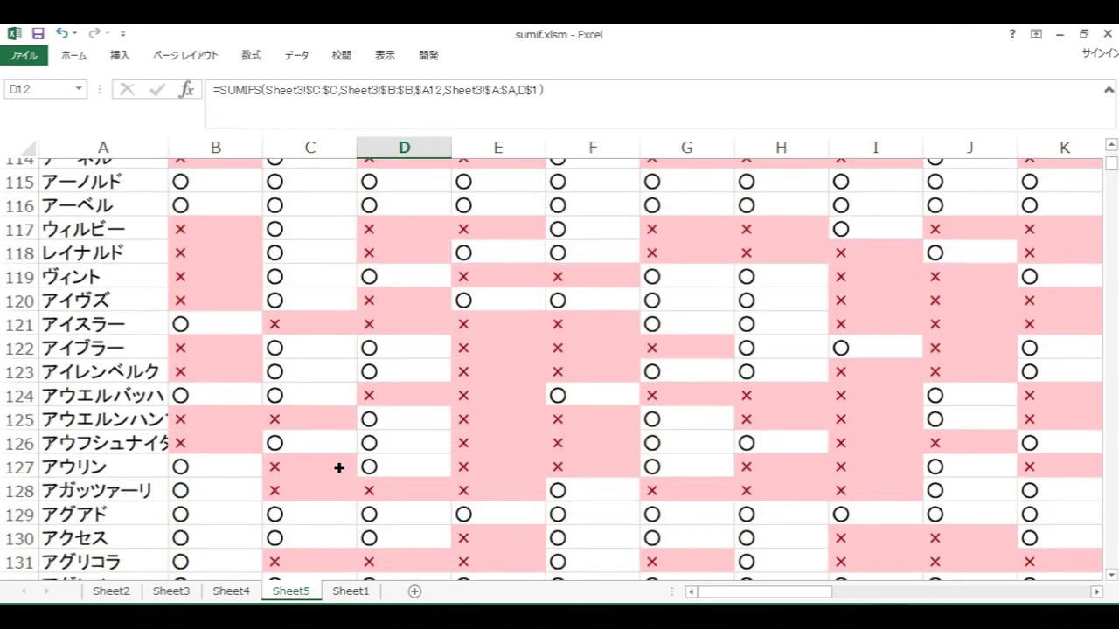
{"action": "scroll", "coordinate": [339, 467], "scroll_direction": "down", "scroll_amount": 4}
{"action": "scroll", "coordinate": [339, 467], "scroll_direction": "up", "scroll_amount": 2}
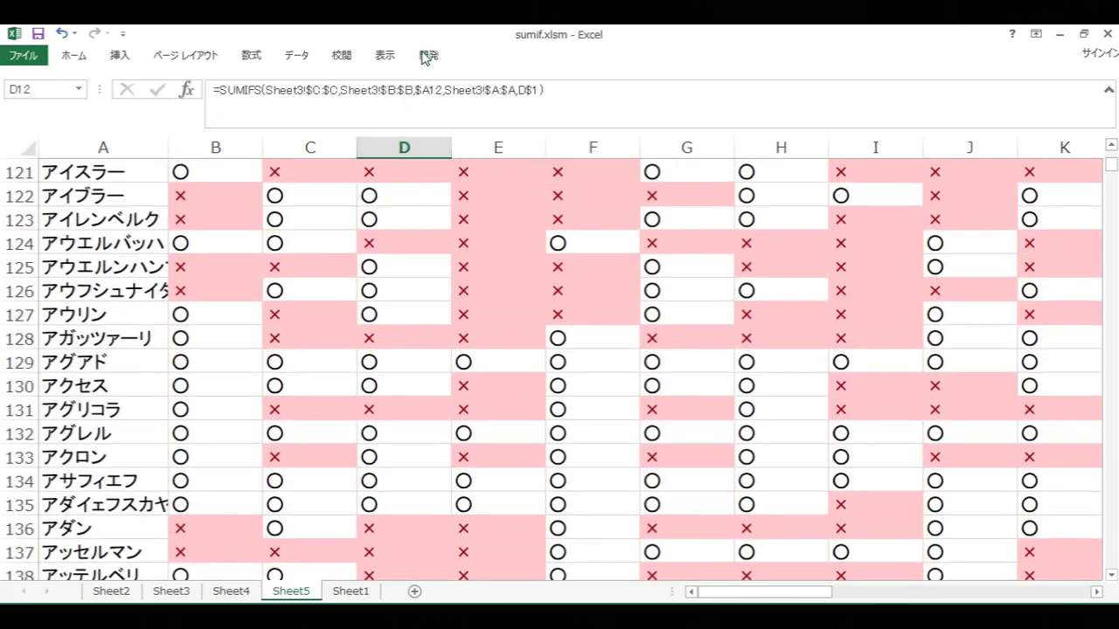
Step: Open the Visual Basic editor from the Developer tab twice, closing it each time
{"action": "left_click", "coordinate": [426, 55]}
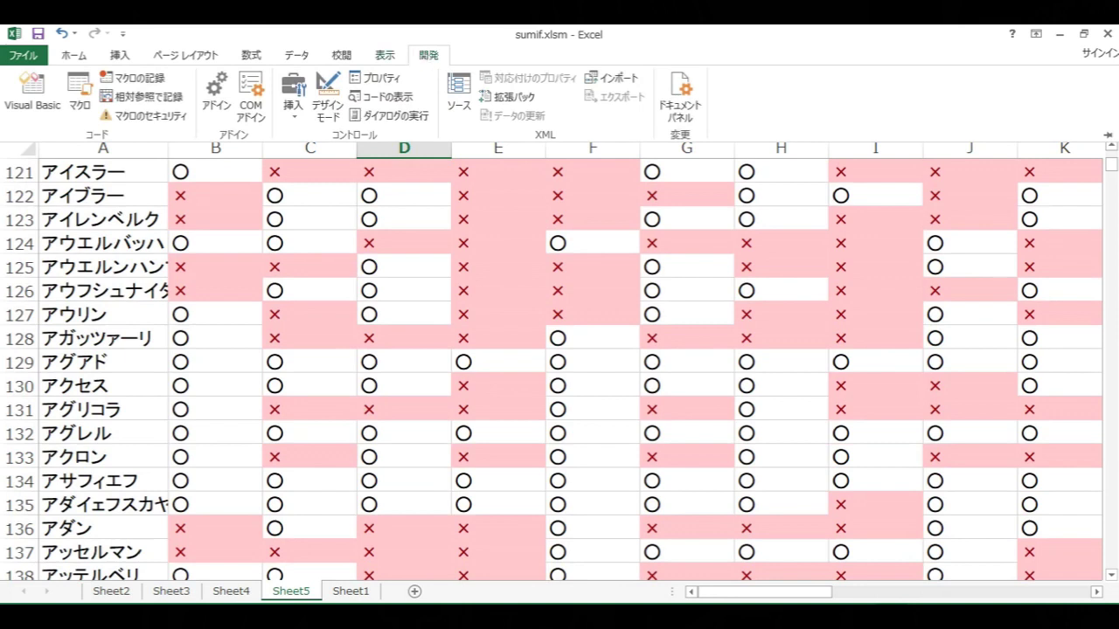
{"action": "left_click", "coordinate": [51, 112]}
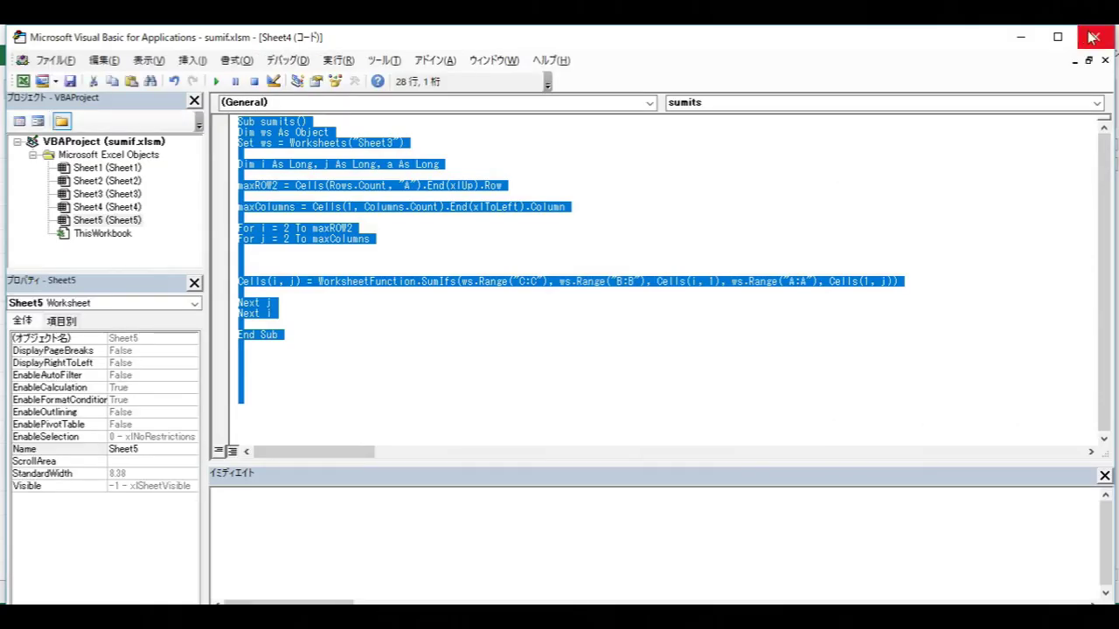
{"action": "left_click", "coordinate": [1095, 37]}
{"action": "left_click", "coordinate": [429, 55]}
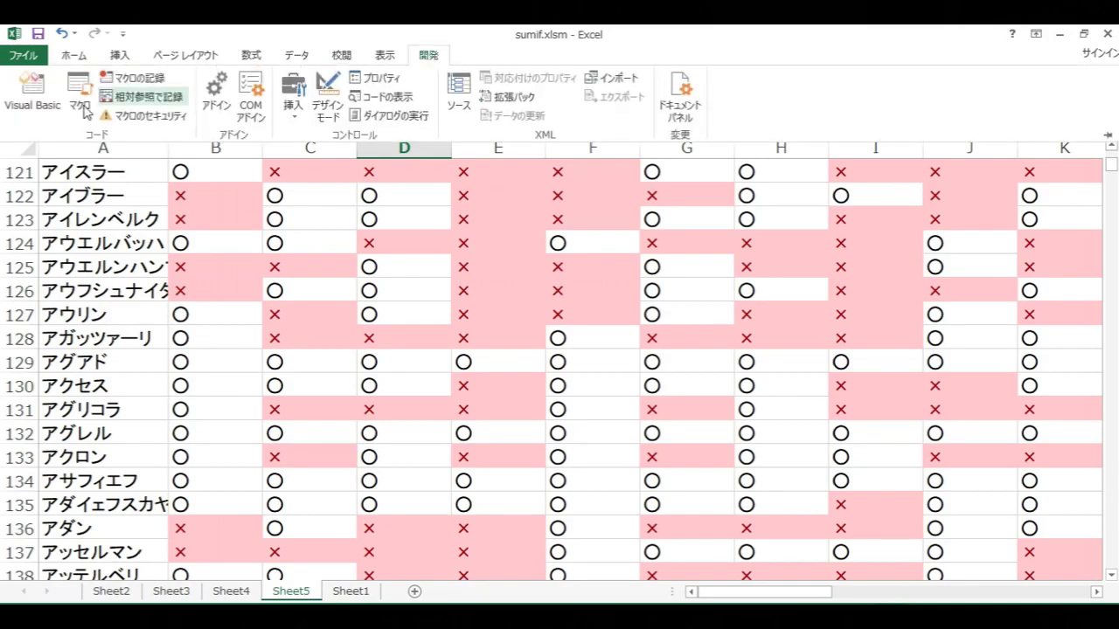
{"action": "left_click", "coordinate": [35, 96]}
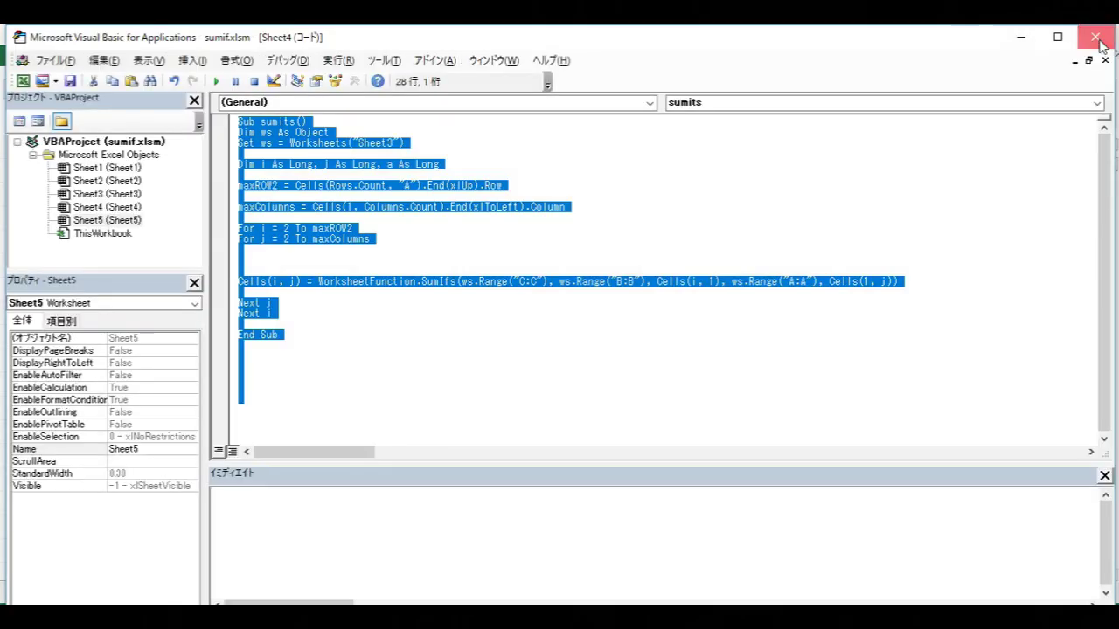
{"action": "left_click", "coordinate": [1095, 37]}
Step: Open the Developer Macros list and select the Sheet4.sumits macro
{"action": "left_click", "coordinate": [429, 55]}
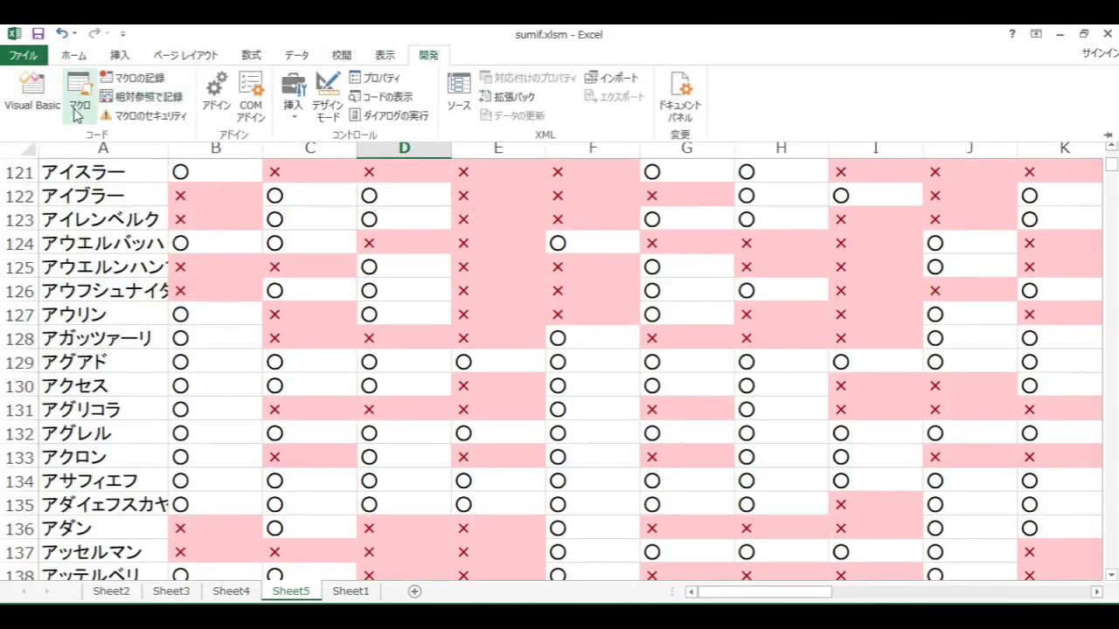
{"action": "left_click", "coordinate": [76, 112]}
{"action": "left_click", "coordinate": [313, 168]}
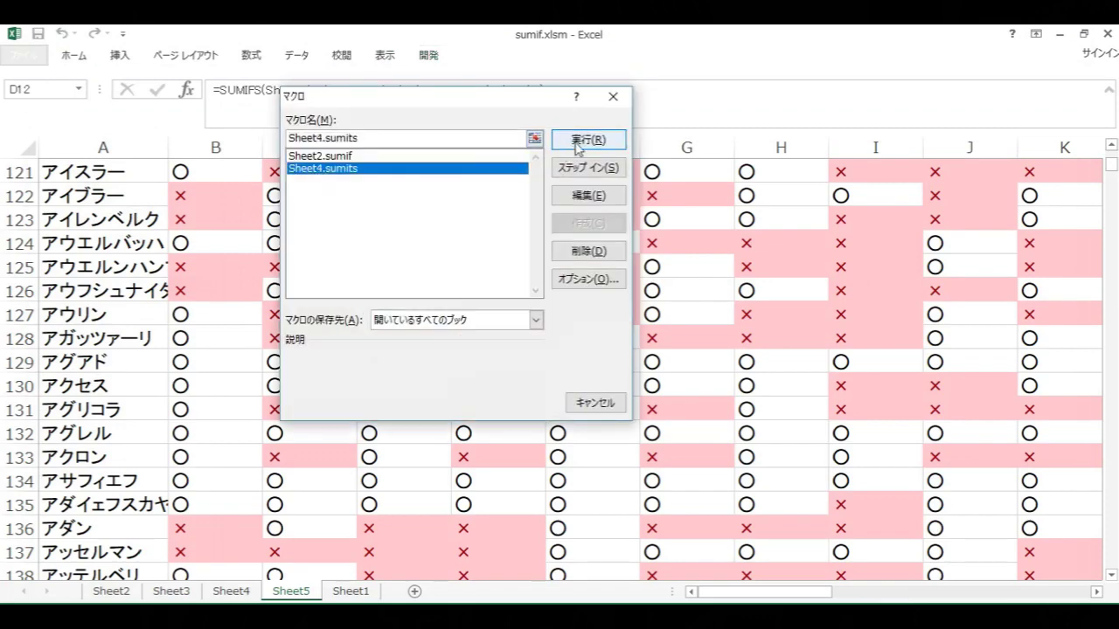
Step: Run Sheet4.sumits, then scroll Sheet5 to confirm ○ appears in every check row
{"action": "left_click", "coordinate": [587, 140]}
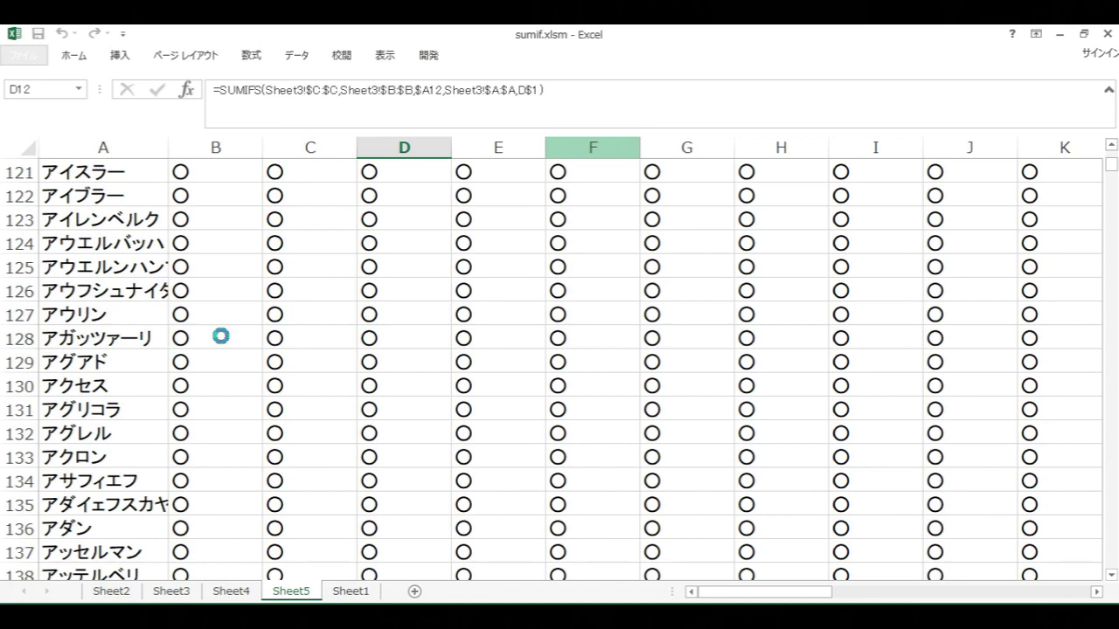
{"action": "scroll", "coordinate": [217, 332], "scroll_direction": "down", "scroll_amount": 2}
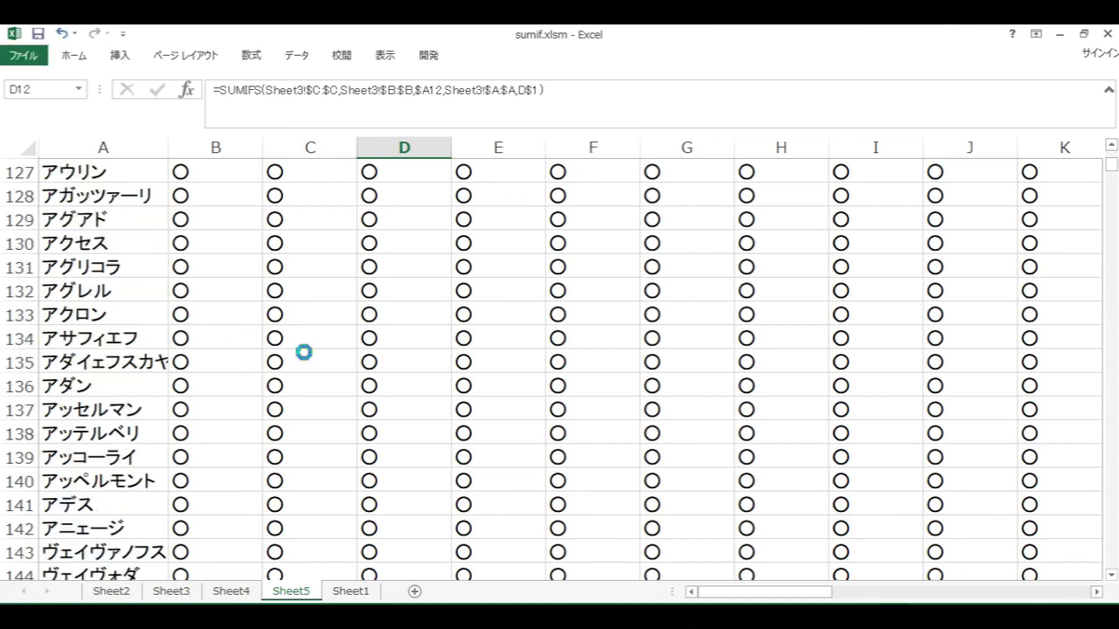
{"action": "scroll", "coordinate": [303, 352], "scroll_direction": "down", "scroll_amount": 2, "text": "ctrl"}
{"action": "scroll", "coordinate": [303, 352], "scroll_direction": "down", "scroll_amount": 1, "text": "ctrl"}
{"action": "scroll", "coordinate": [303, 352], "scroll_direction": "down", "scroll_amount": 1, "text": "ctrl"}
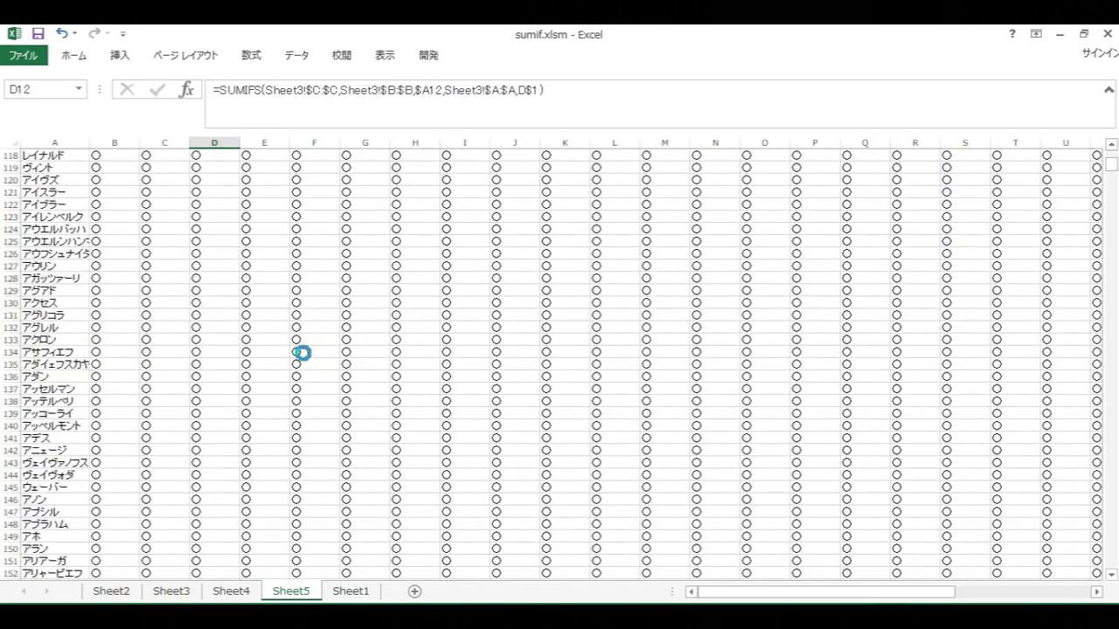
{"action": "scroll", "coordinate": [303, 352], "scroll_direction": "down", "scroll_amount": 1, "text": "ctrl"}
{"action": "scroll", "coordinate": [303, 352], "scroll_direction": "down", "scroll_amount": 2, "text": "ctrl"}
{"action": "scroll", "coordinate": [302, 354], "scroll_direction": "down", "scroll_amount": 1, "text": "ctrl"}
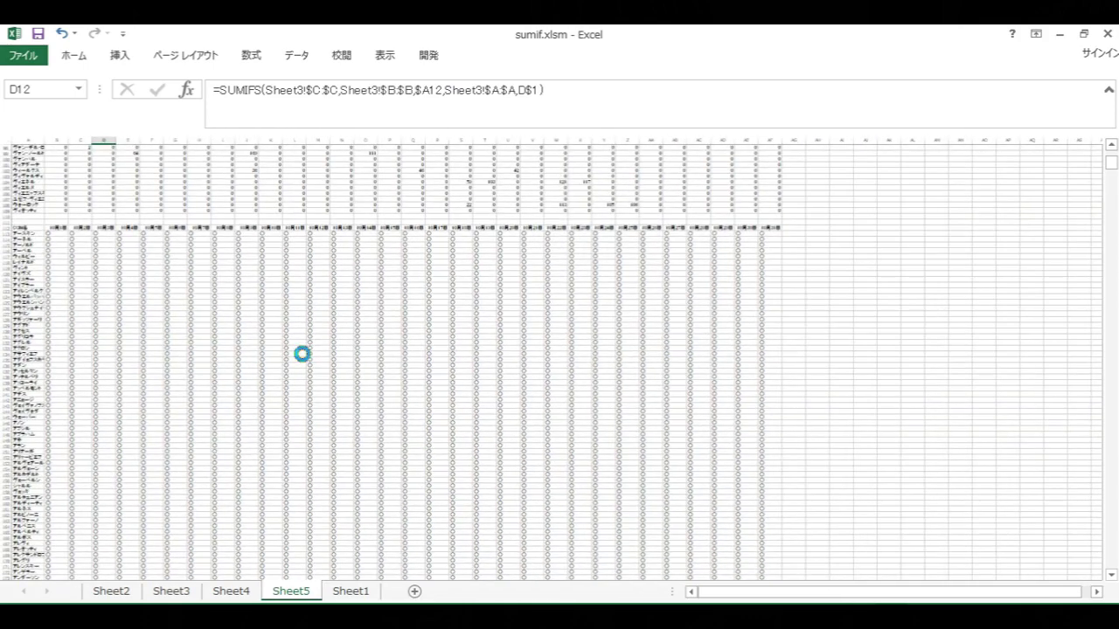
{"action": "scroll", "coordinate": [299, 353], "scroll_direction": "down", "scroll_amount": 1, "text": "ctrl"}
{"action": "scroll", "coordinate": [299, 355], "scroll_direction": "down", "scroll_amount": 2, "text": "ctrl"}
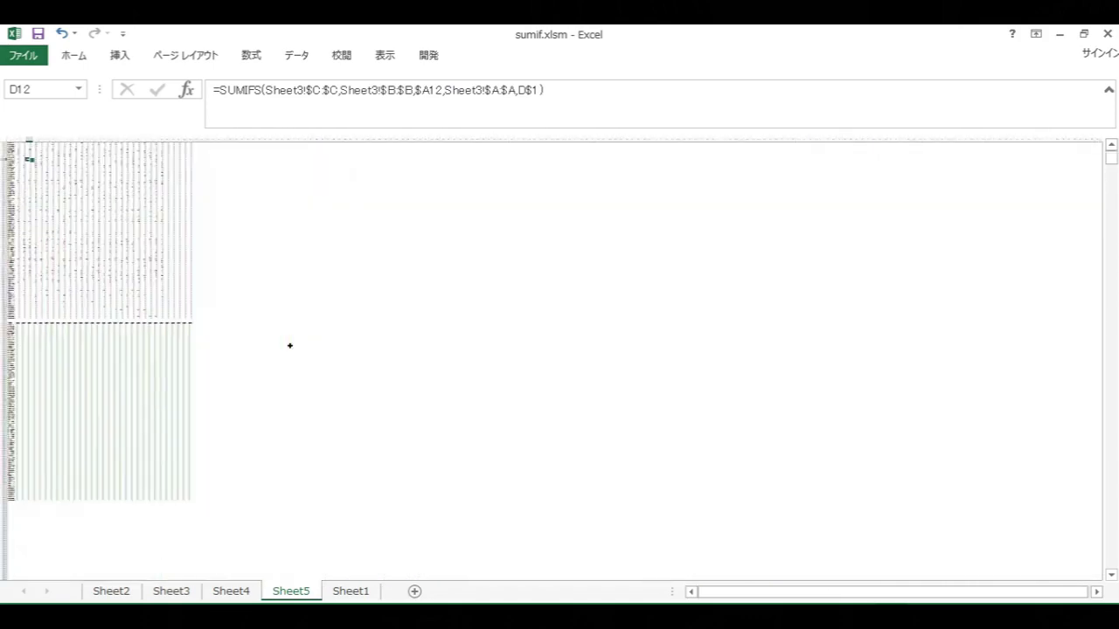
{"action": "scroll", "coordinate": [182, 411], "scroll_direction": "up", "scroll_amount": 2, "text": "ctrl"}
{"action": "scroll", "coordinate": [907, 551], "scroll_direction": "up", "scroll_amount": 2, "text": "ctrl"}
{"action": "scroll", "coordinate": [452, 499], "scroll_direction": "up", "scroll_amount": 2, "text": "ctrl"}
{"action": "scroll", "coordinate": [454, 497], "scroll_direction": "down", "scroll_amount": 8}
{"action": "scroll", "coordinate": [453, 496], "scroll_direction": "down", "scroll_amount": 7}
{"action": "scroll", "coordinate": [453, 497], "scroll_direction": "down", "scroll_amount": 8}
{"action": "scroll", "coordinate": [453, 496], "scroll_direction": "down", "scroll_amount": 7}
{"action": "scroll", "coordinate": [454, 496], "scroll_direction": "down", "scroll_amount": 3}
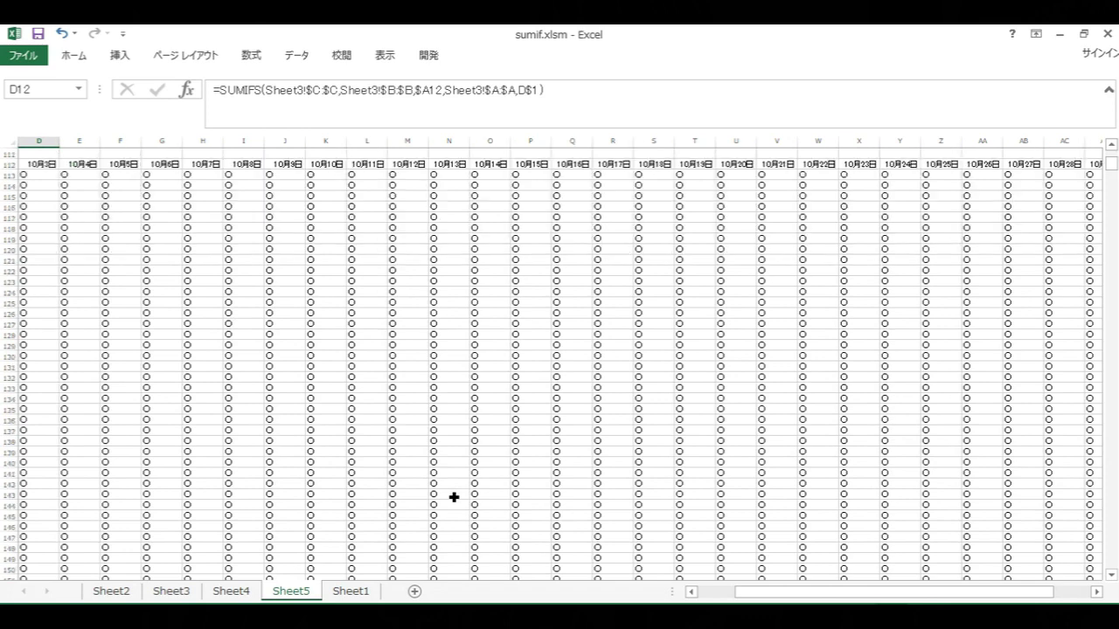
{"action": "scroll", "coordinate": [454, 496], "scroll_direction": "down", "scroll_amount": 2}
{"action": "scroll", "coordinate": [453, 496], "scroll_direction": "down", "scroll_amount": 1}
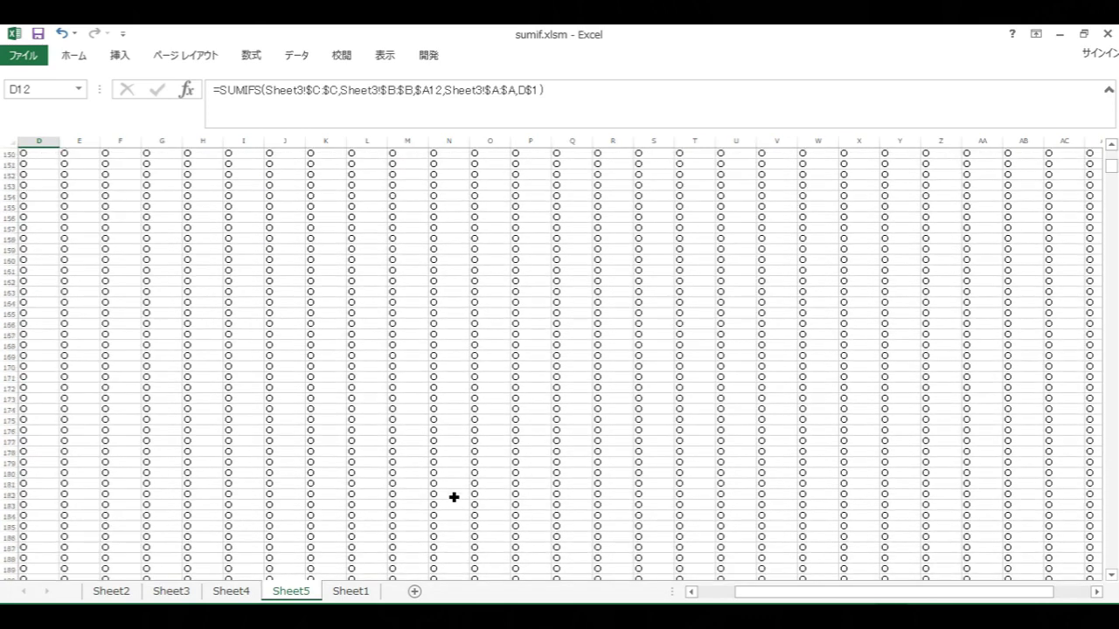
{"action": "scroll", "coordinate": [453, 496], "scroll_direction": "down", "scroll_amount": 7}
{"action": "scroll", "coordinate": [454, 496], "scroll_direction": "down", "scroll_amount": 7}
{"action": "scroll", "coordinate": [453, 496], "scroll_direction": "down", "scroll_amount": 8}
{"action": "scroll", "coordinate": [454, 496], "scroll_direction": "up", "scroll_amount": 2}
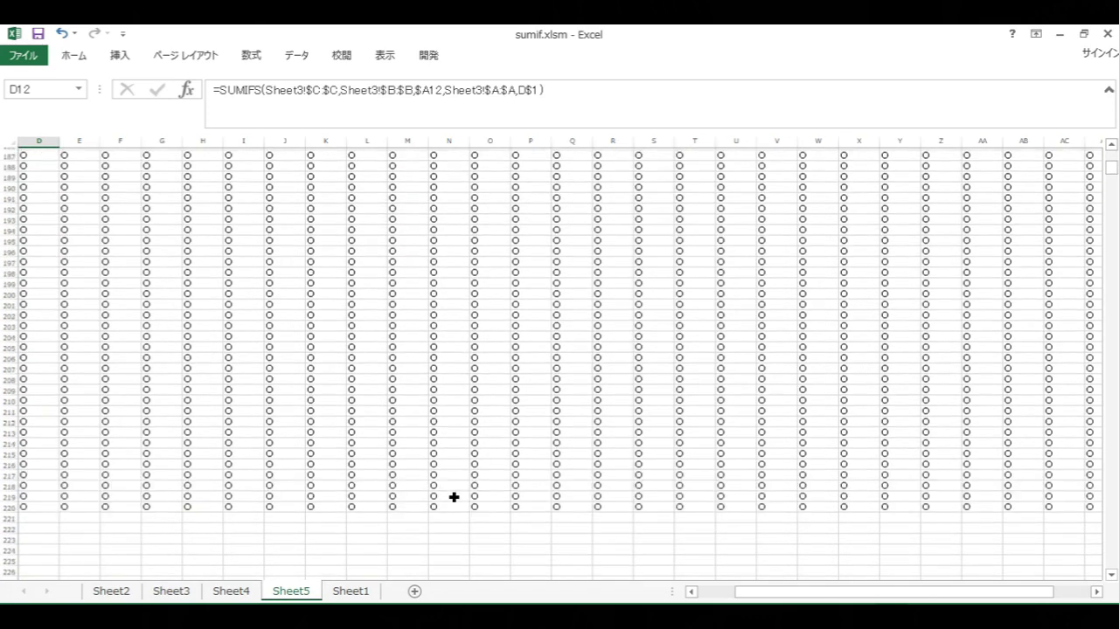
{"action": "scroll", "coordinate": [453, 496], "scroll_direction": "up", "scroll_amount": 5}
{"action": "scroll", "coordinate": [453, 496], "scroll_direction": "up", "scroll_amount": 20}
{"action": "scroll", "coordinate": [454, 496], "scroll_direction": "up", "scroll_amount": 18}
{"action": "scroll", "coordinate": [453, 497], "scroll_direction": "up", "scroll_amount": 12}
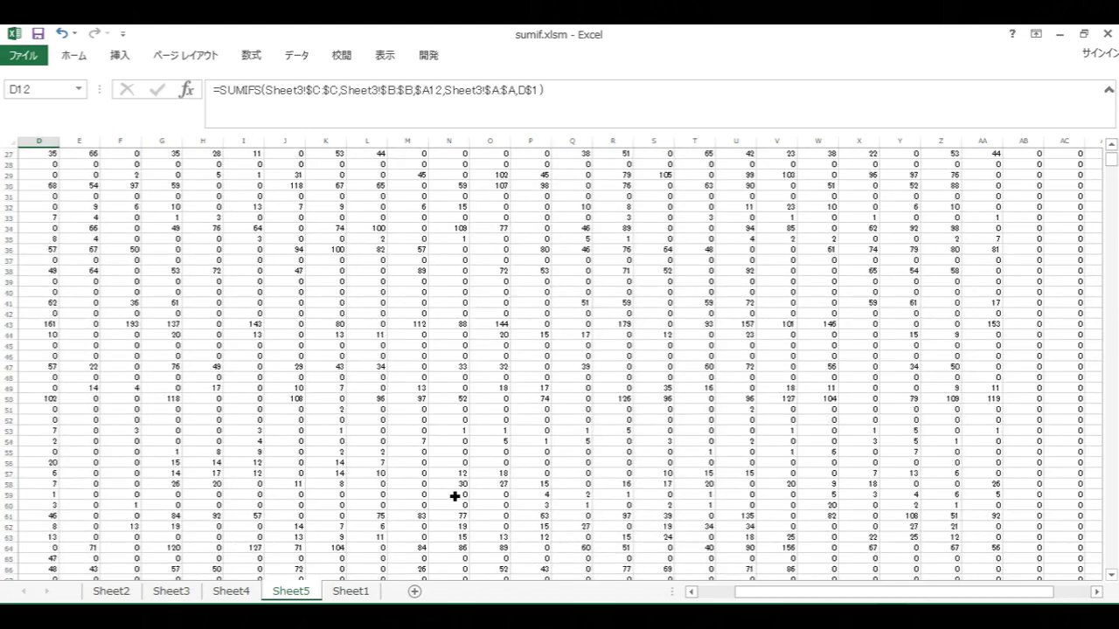
{"action": "scroll", "coordinate": [454, 497], "scroll_direction": "up", "scroll_amount": 8}
{"action": "scroll", "coordinate": [447, 498], "scroll_direction": "up", "scroll_amount": 3, "text": "ctrl"}
{"action": "scroll", "coordinate": [447, 498], "scroll_direction": "up", "scroll_amount": 1, "text": "ctrl"}
{"action": "scroll", "coordinate": [446, 498], "scroll_direction": "up", "scroll_amount": 1, "text": "ctrl"}
{"action": "scroll", "coordinate": [447, 498], "scroll_direction": "up", "scroll_amount": 2, "text": "ctrl"}
{"action": "scroll", "coordinate": [447, 498], "scroll_direction": "up", "scroll_amount": 1, "text": "ctrl"}
{"action": "scroll", "coordinate": [447, 496], "scroll_direction": "up", "scroll_amount": 1, "text": "ctrl"}
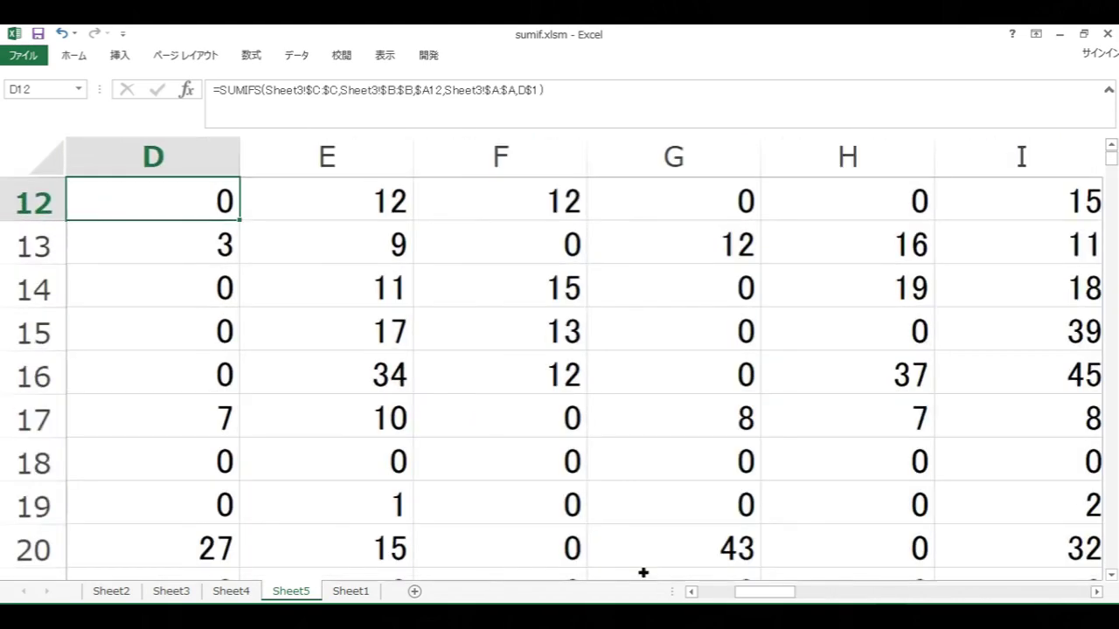
{"action": "left_click_drag", "start_coordinate": [744, 592], "coordinate": [664, 592]}
{"action": "scroll", "coordinate": [306, 533], "scroll_direction": "up", "scroll_amount": 4}
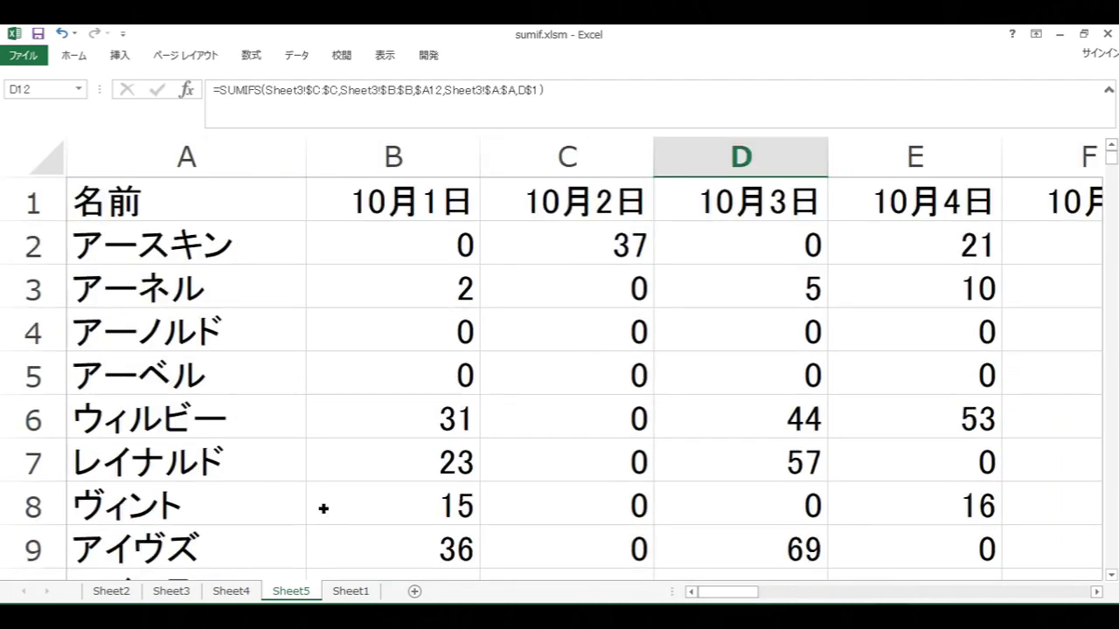
{"action": "scroll", "coordinate": [432, 445], "scroll_direction": "down", "scroll_amount": 1, "text": "ctrl"}
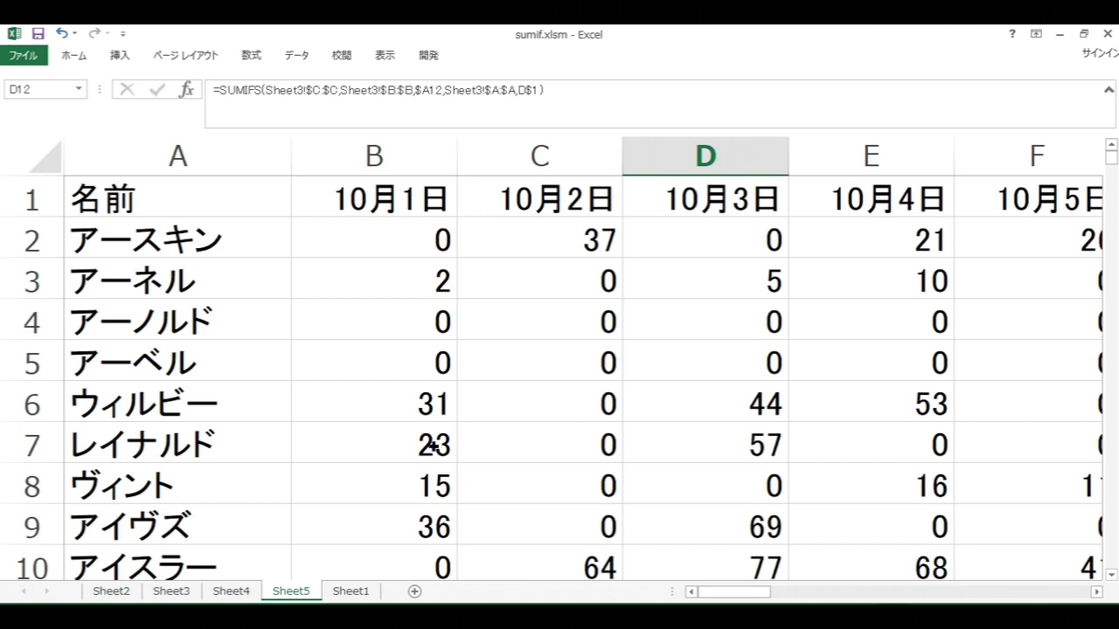
Step: Show Sheet3's source list of 2018/10/25 dates, names and 所持金 amounts
{"action": "left_click", "coordinate": [165, 593]}
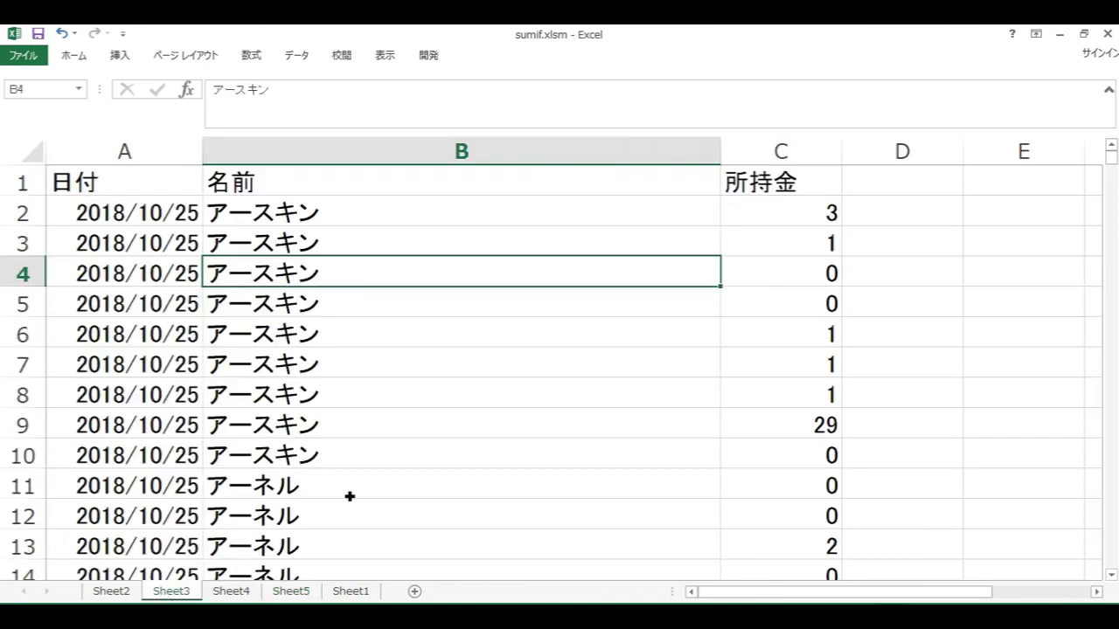